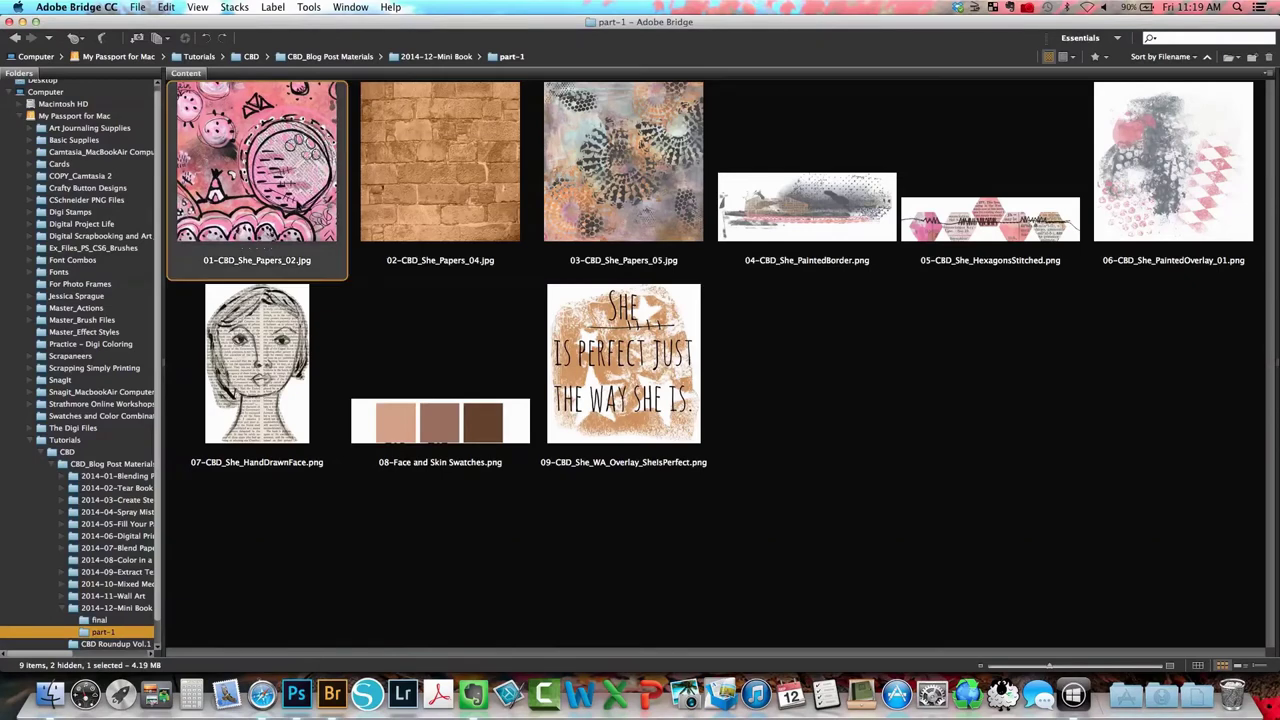
# Place 01-CBD_She_Papers_02.jpg into the open Photoshop document and stretch it horizontally to about 84% width, covering the whole canvas.
pyautogui.rightClick(321, 218)
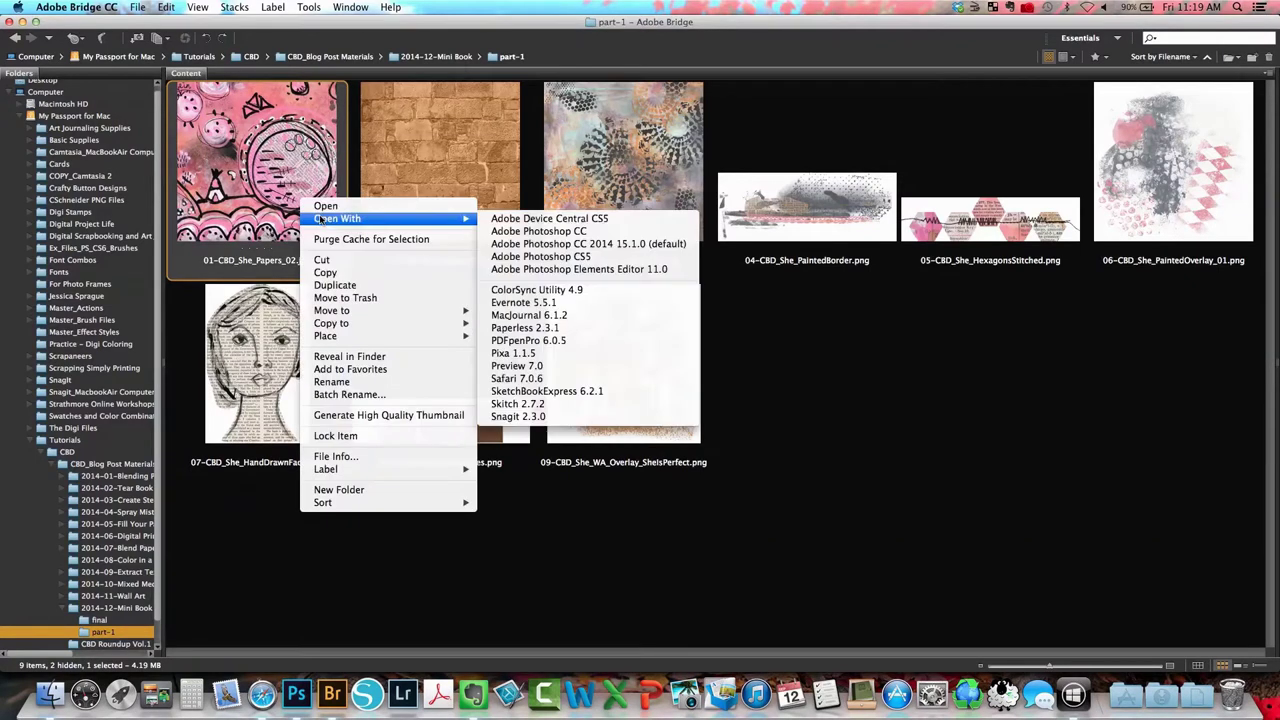
pyautogui.moveTo(342, 343)
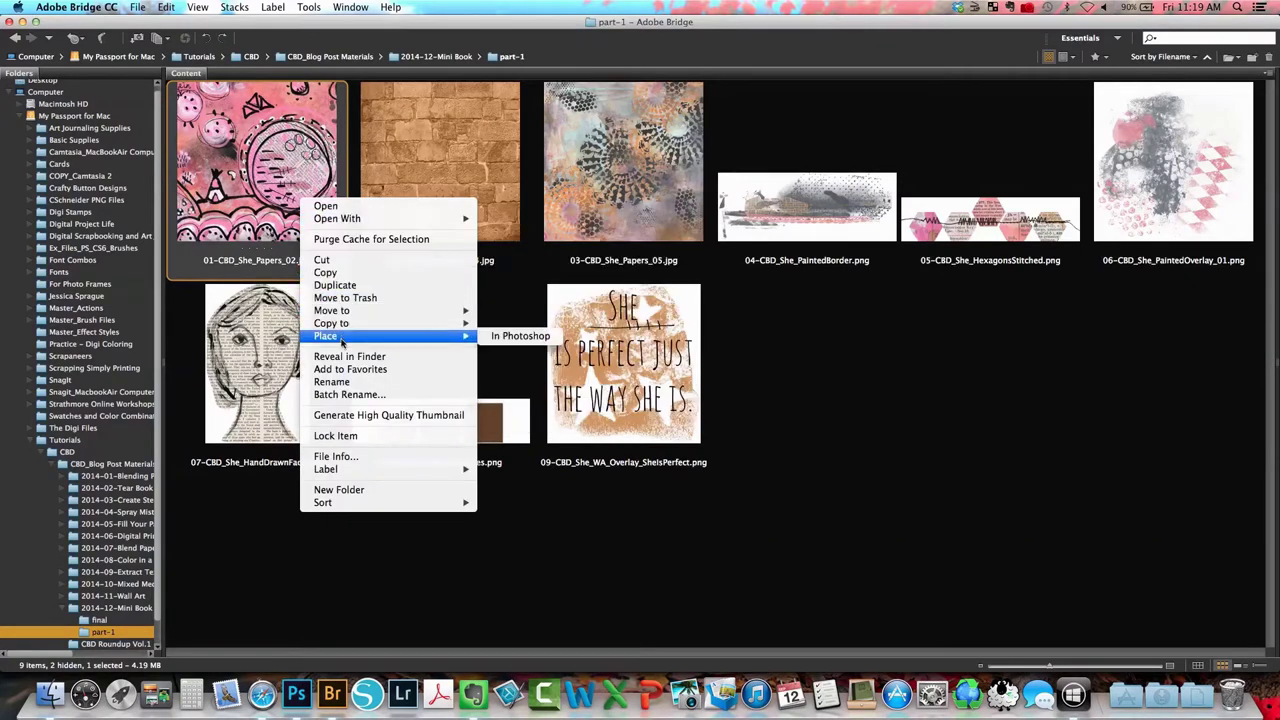
pyautogui.click(486, 338)
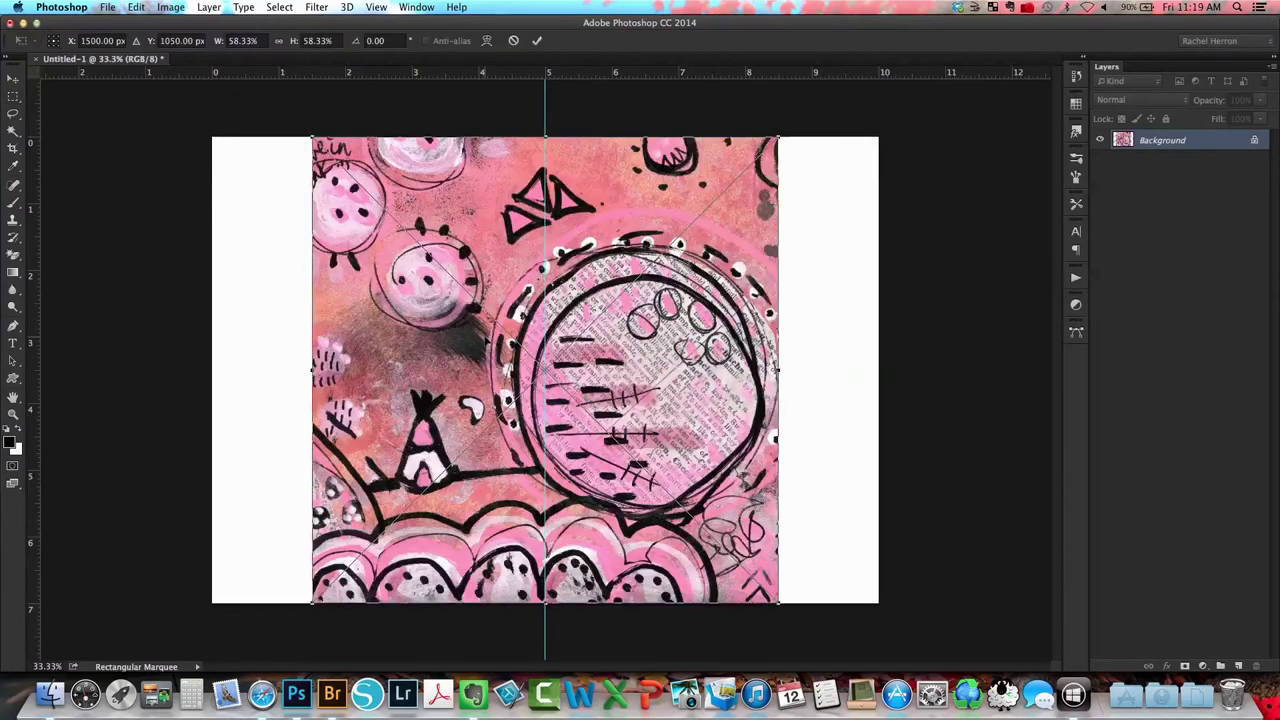
pyautogui.moveTo(778, 370); pyautogui.dragTo(878, 370)
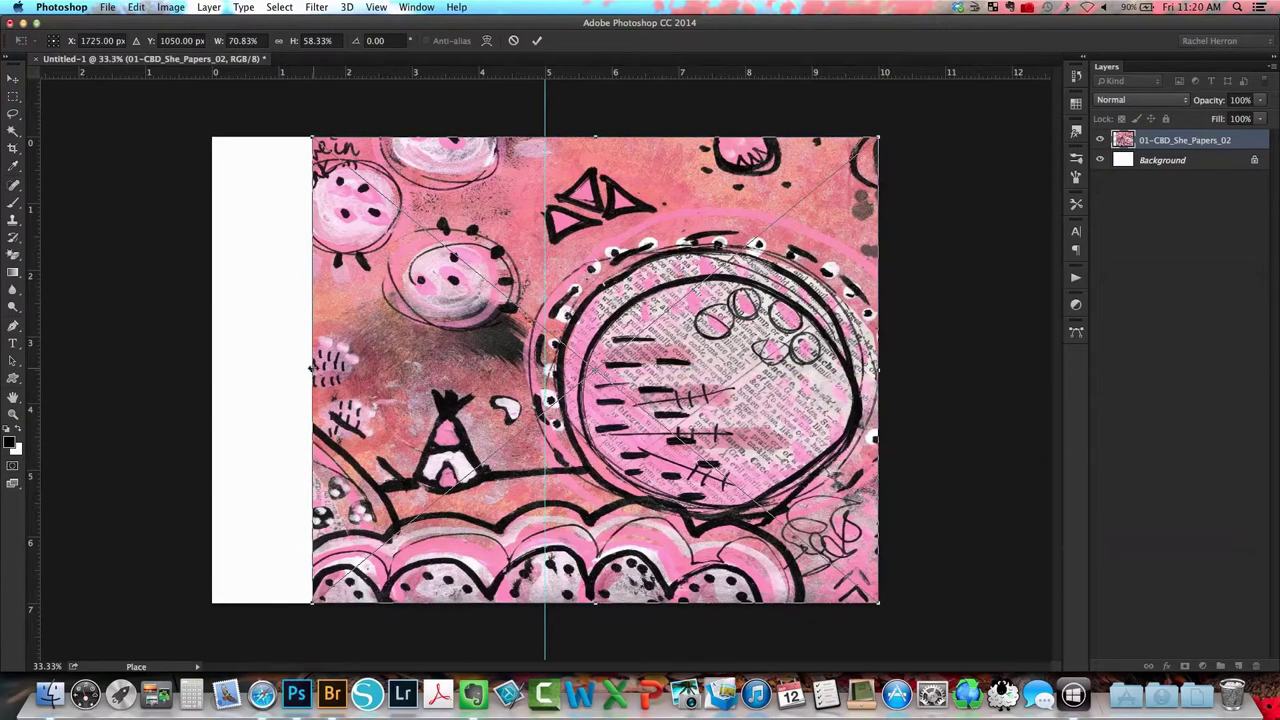
pyautogui.moveTo(311, 368); pyautogui.dragTo(207, 370)
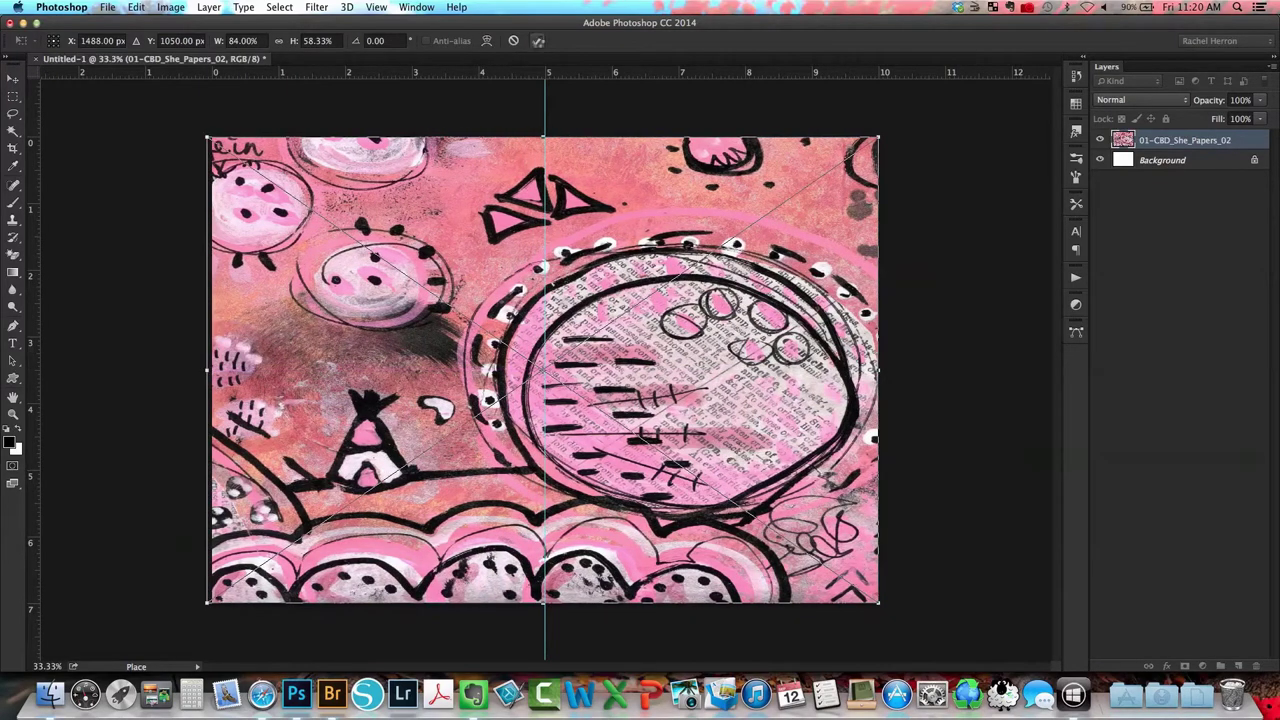
pyautogui.click(537, 41)
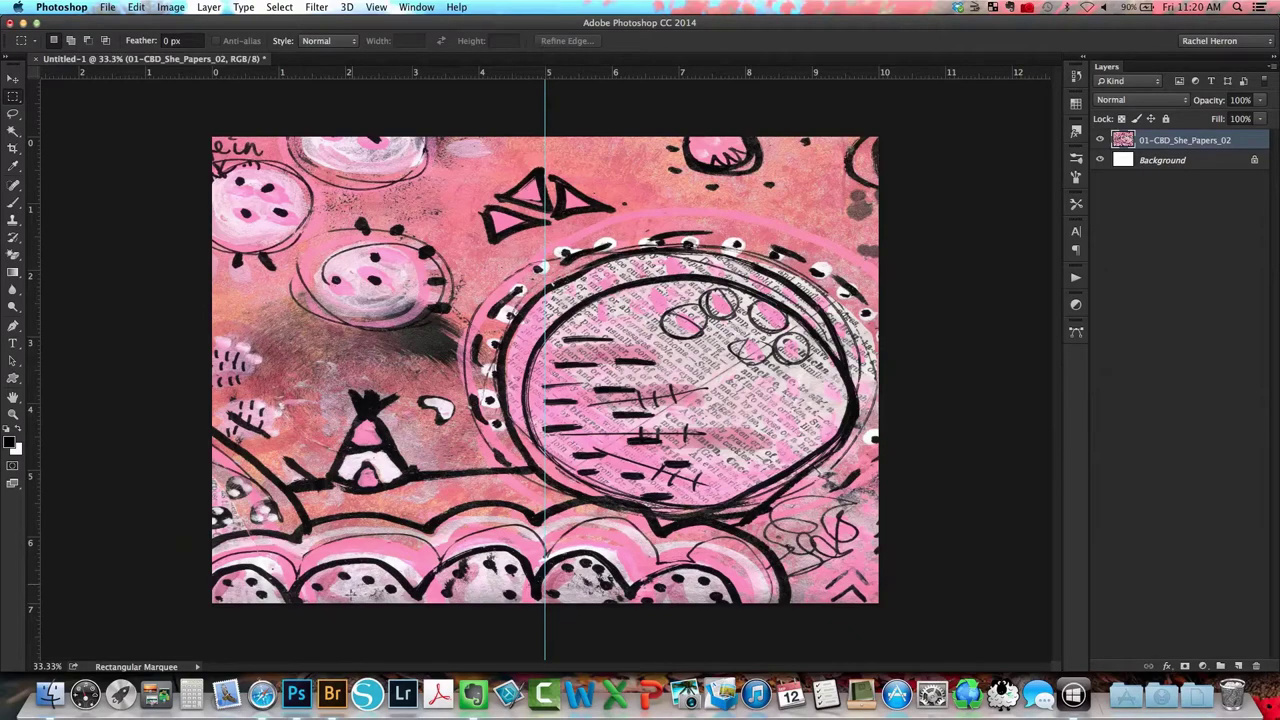
# Switch to Adobe Bridge and place the brick paper 02-CBD_She_Papers_04.jpg into the Photoshop document.
pyautogui.click(331, 693)
pyautogui.click(404, 175)
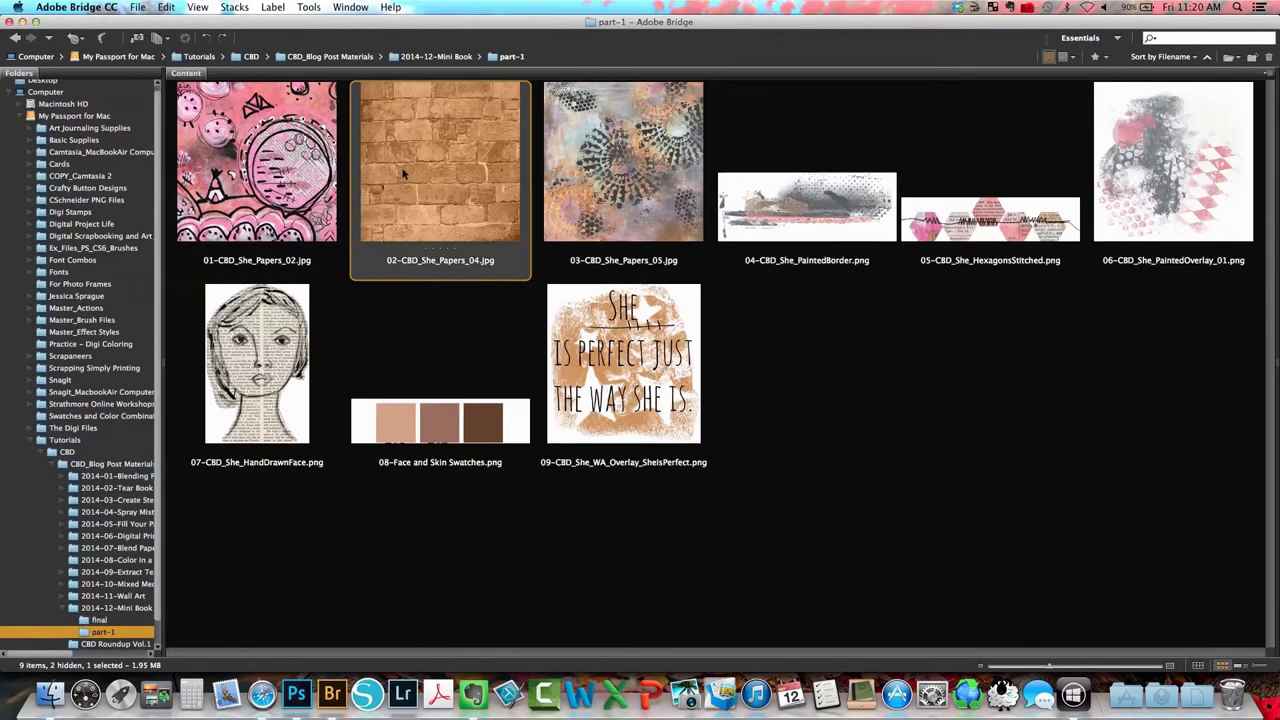
pyautogui.rightClick(404, 175)
pyautogui.moveTo(441, 307)
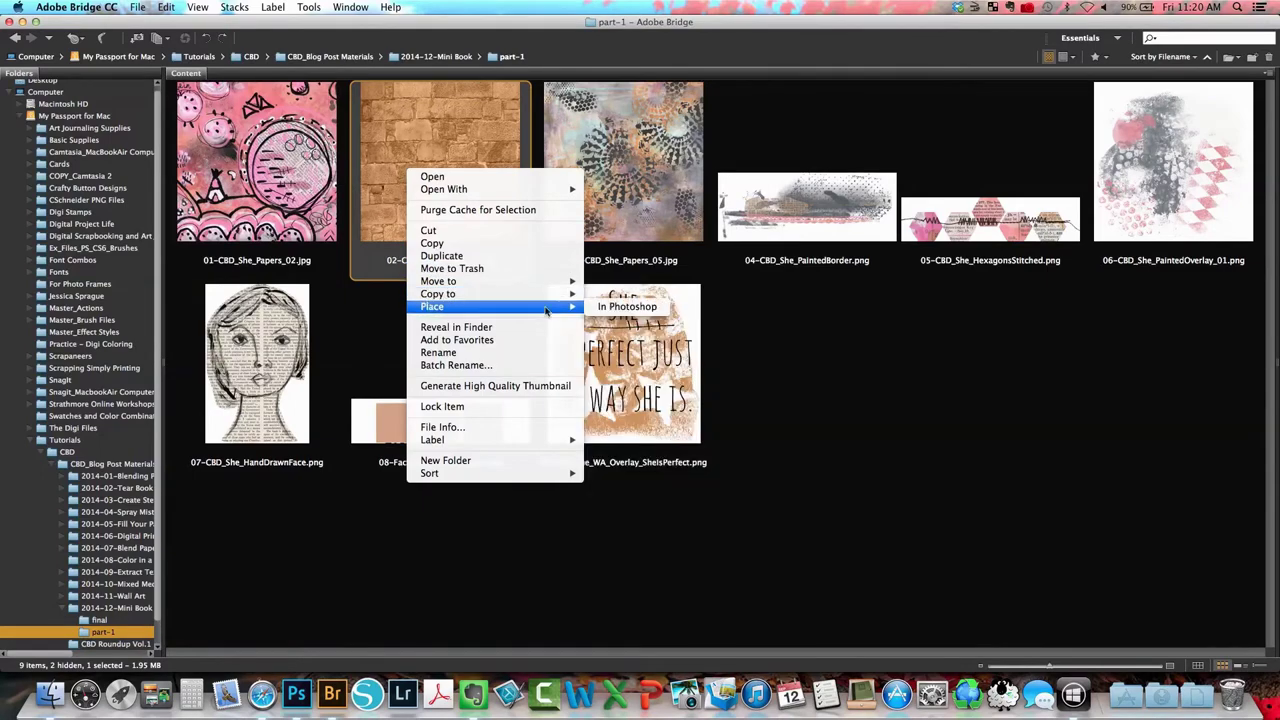
pyautogui.click(627, 306)
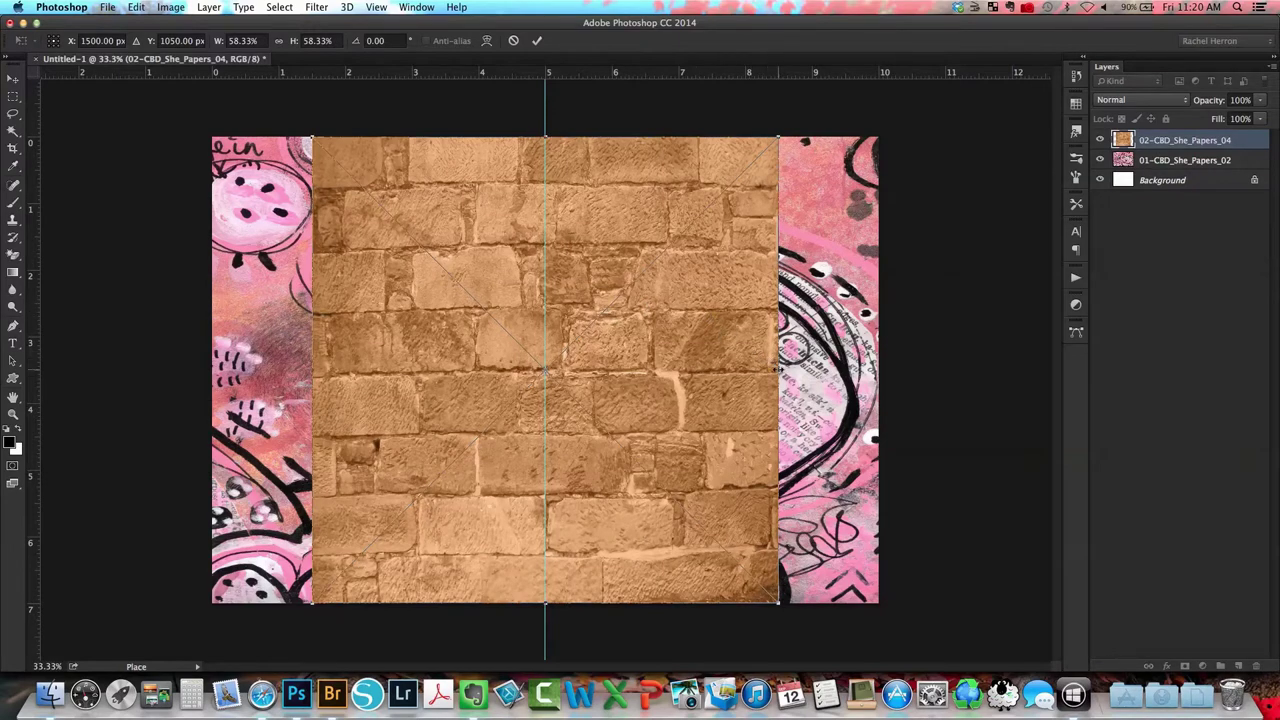
# Stretch the placed brick paper horizontally to 83.33% to cover the canvas, and set its blend mode to Lighter Color.
pyautogui.moveTo(778, 369); pyautogui.dragTo(873, 369)
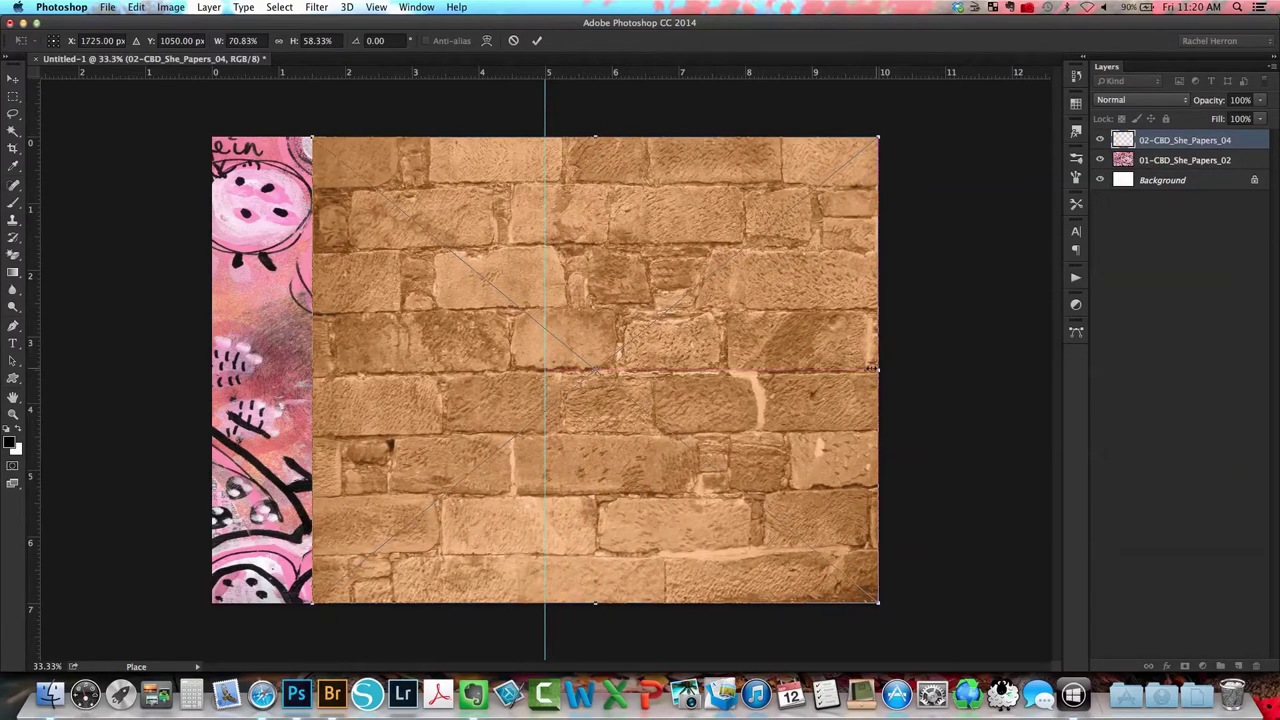
pyautogui.moveTo(312, 369); pyautogui.dragTo(212, 369)
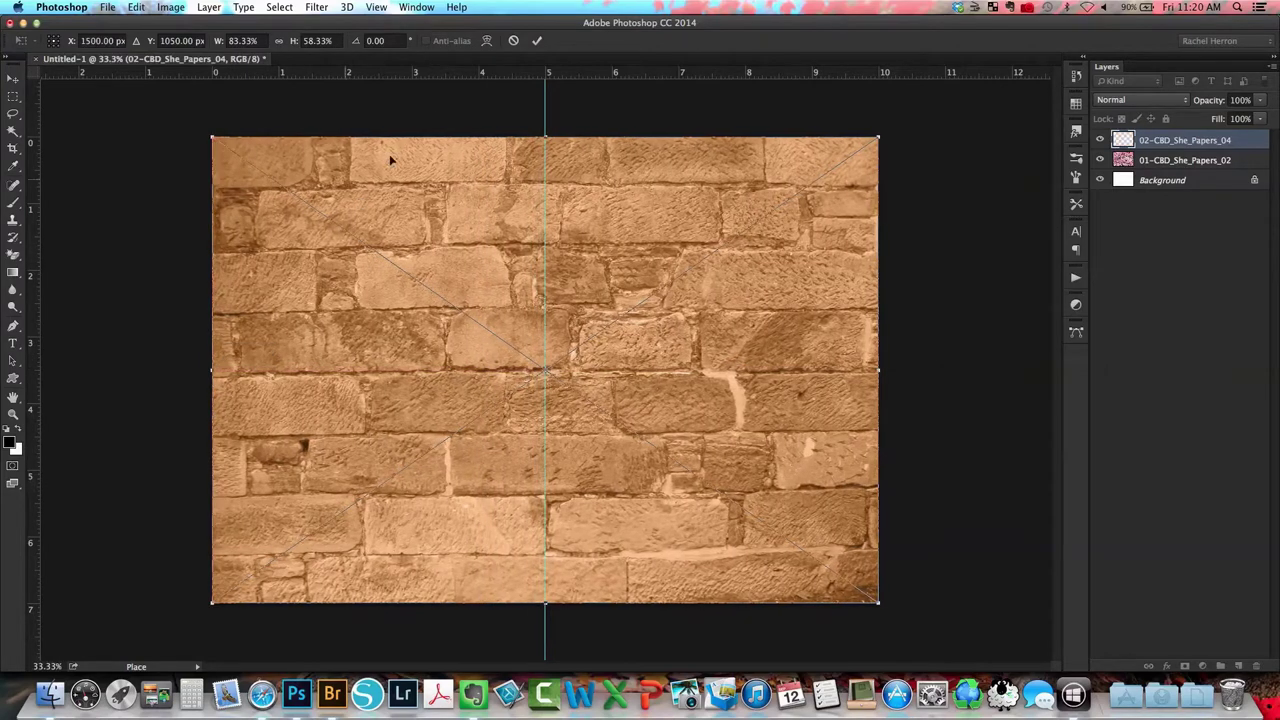
pyautogui.click(536, 41)
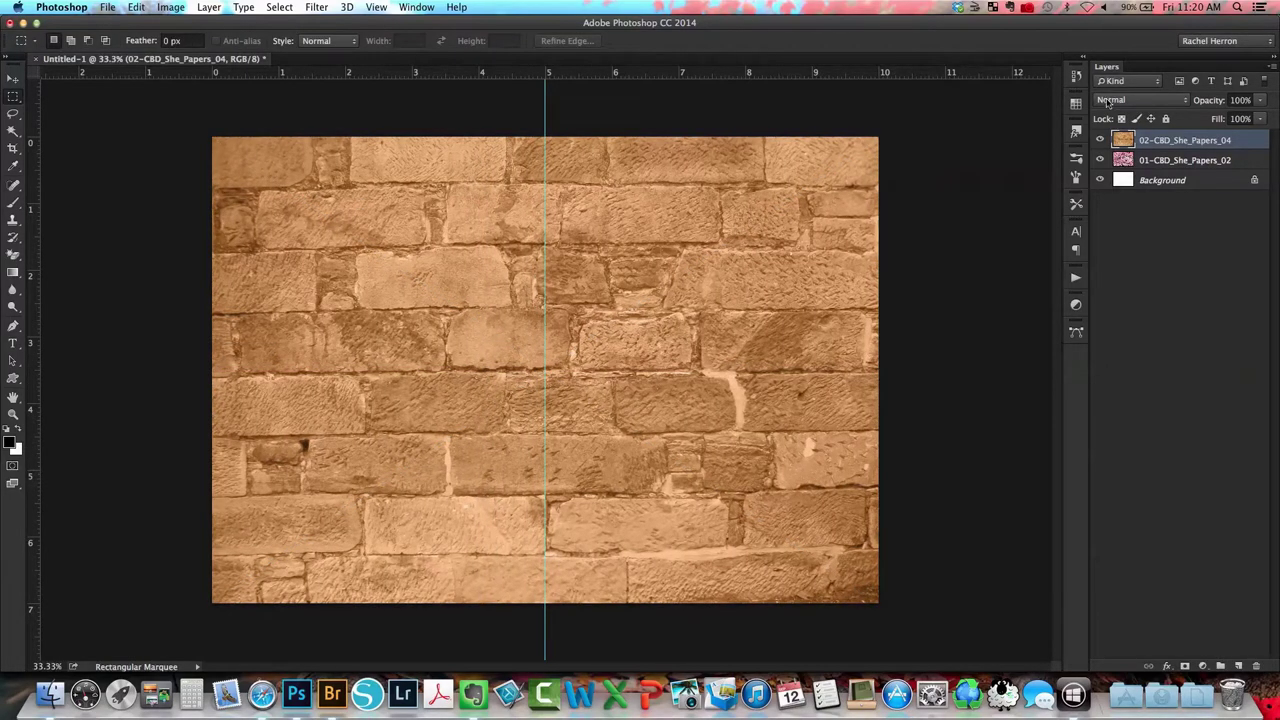
pyautogui.click(1108, 101)
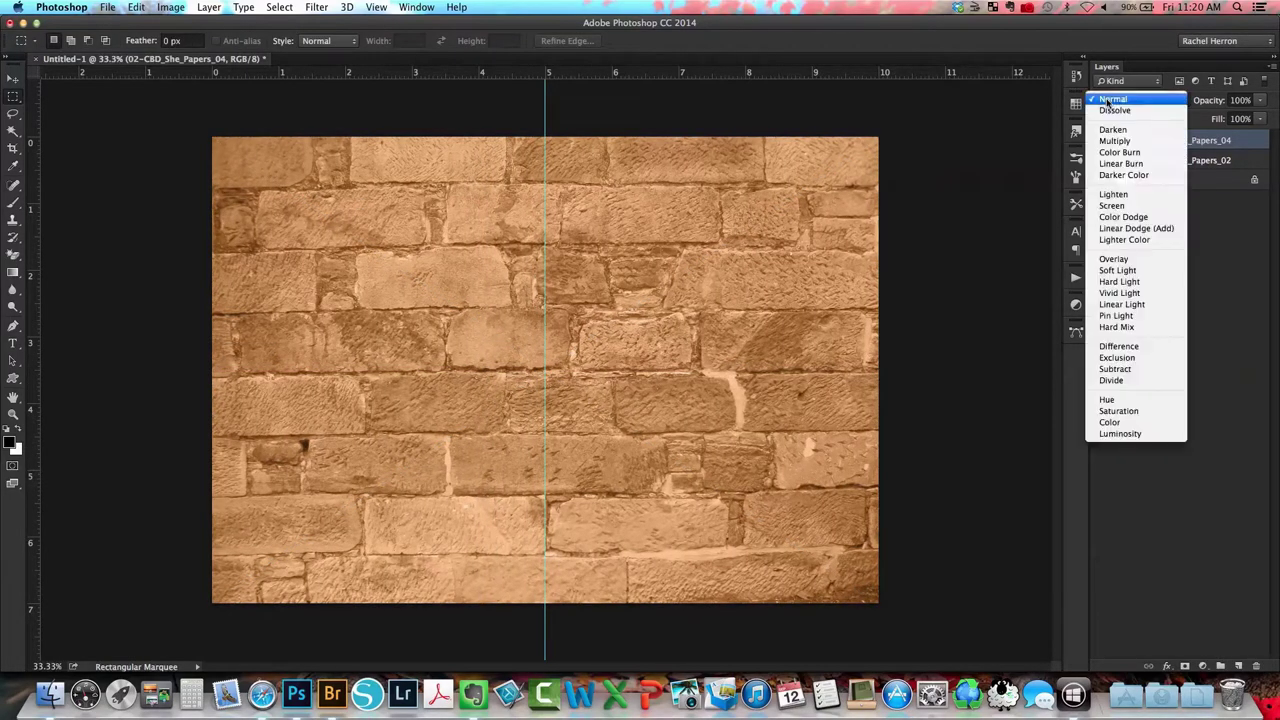
pyautogui.click(1112, 240)
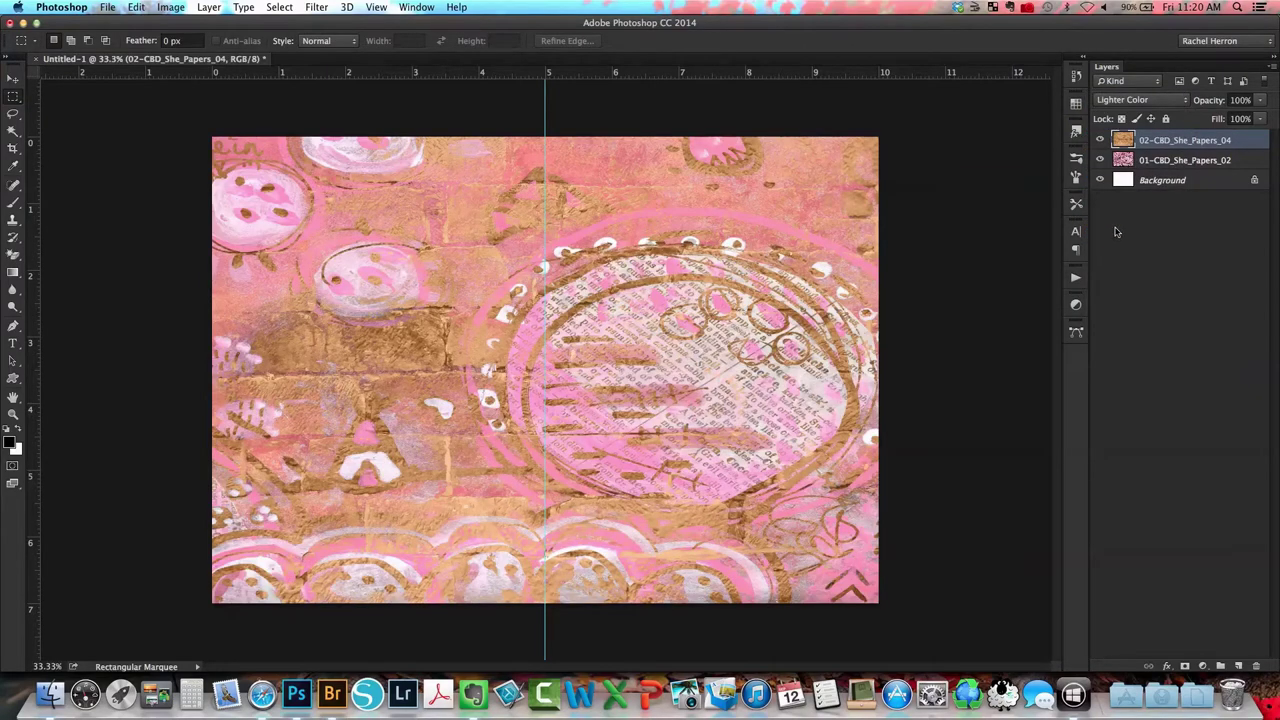
# Switch to Adobe Bridge and place 03-CBD_She_Papers_05.jpg into the Photoshop document.
pyautogui.click(331, 693)
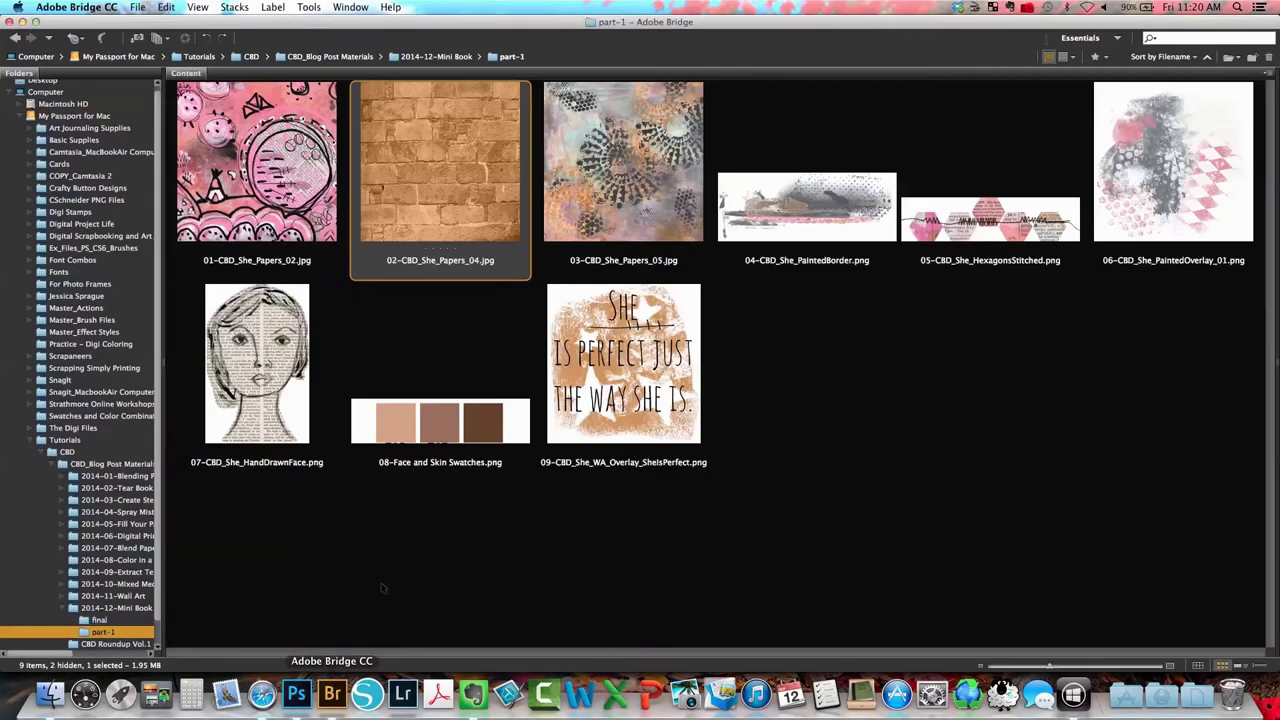
pyautogui.click(579, 217)
pyautogui.rightClick(579, 217)
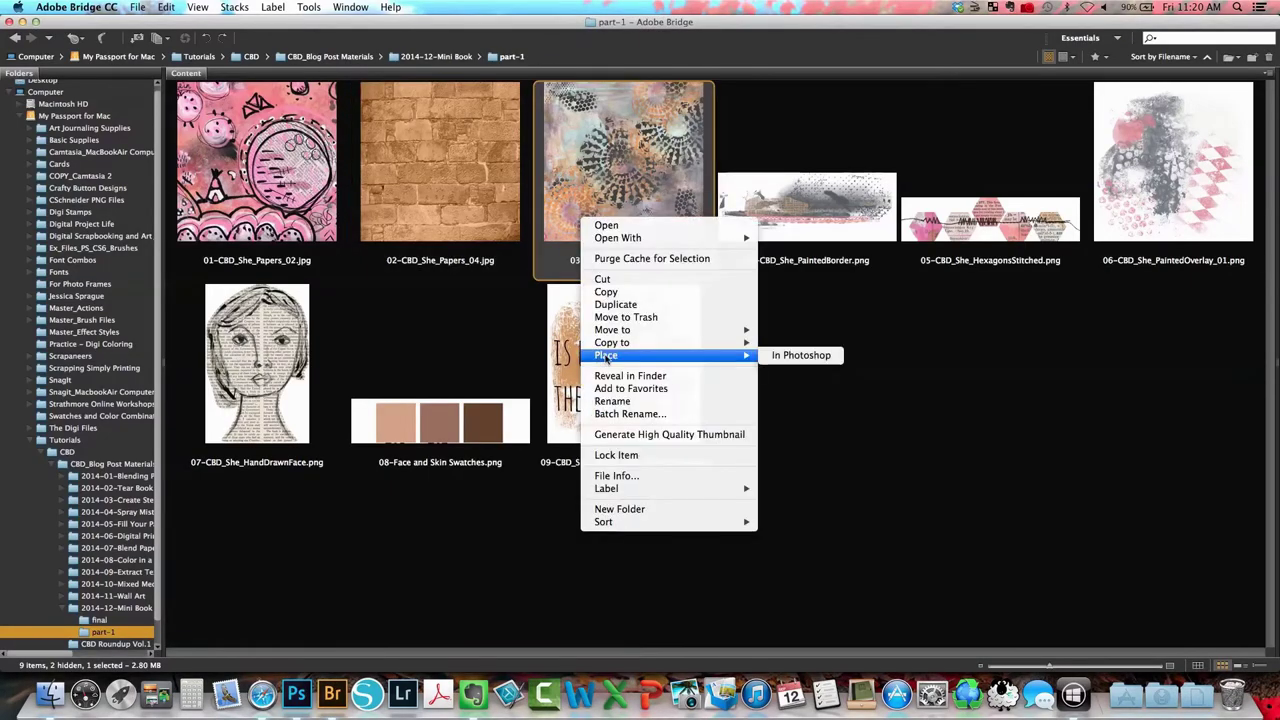
pyautogui.click(778, 355)
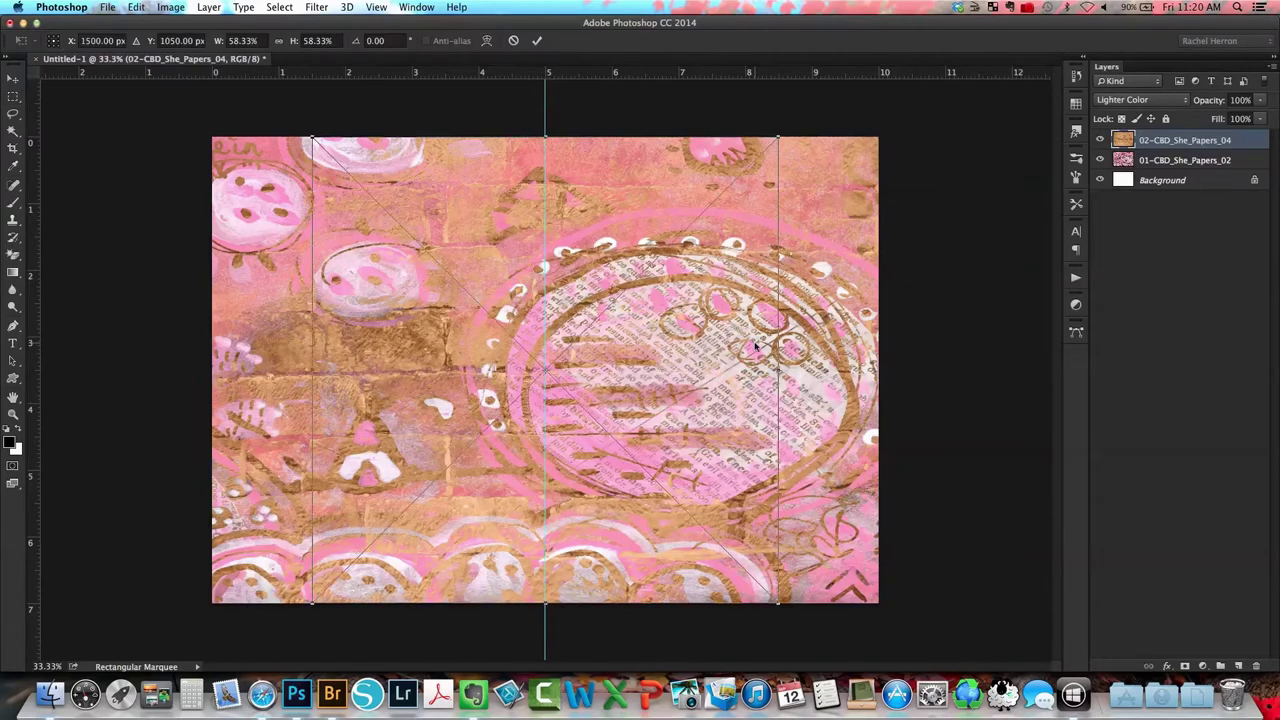
# Stretch the 03-CBD_She_Papers_05 image horizontally to 83.33% to cover the canvas, and set its blend mode to Hue.
pyautogui.moveTo(270, 370); pyautogui.dragTo(210, 370)
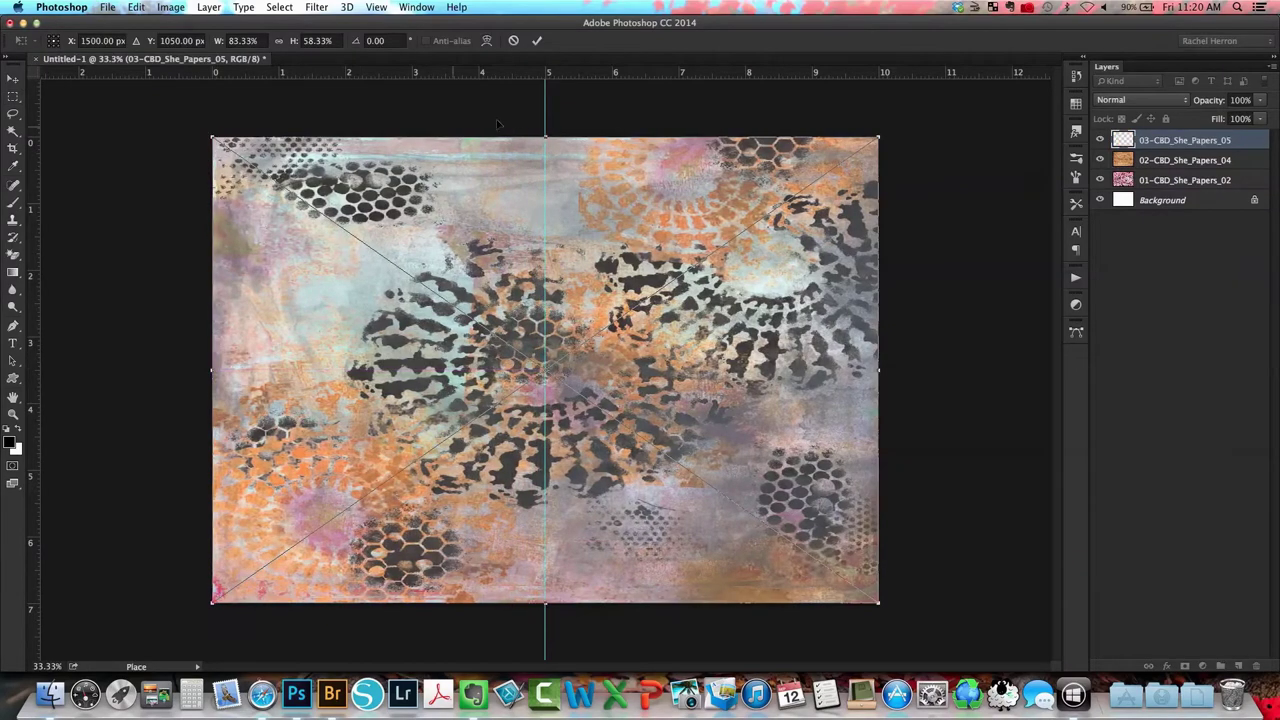
pyautogui.click(537, 40)
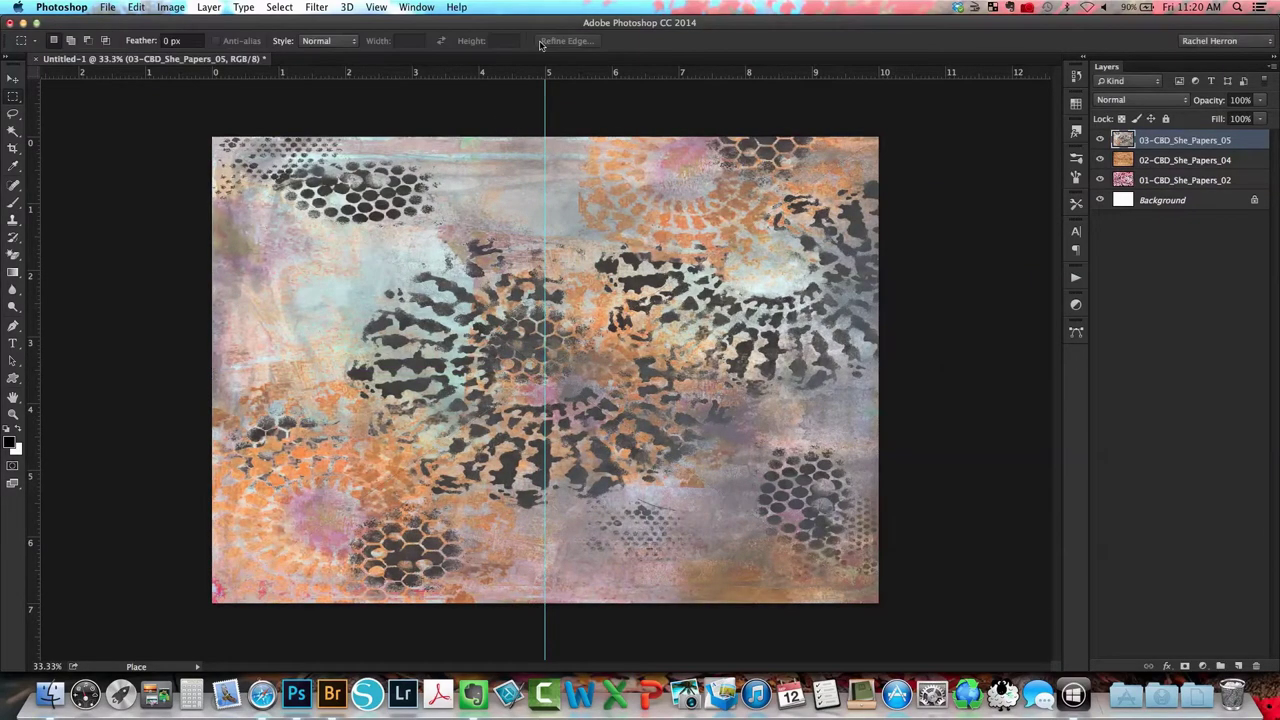
pyautogui.click(1110, 100)
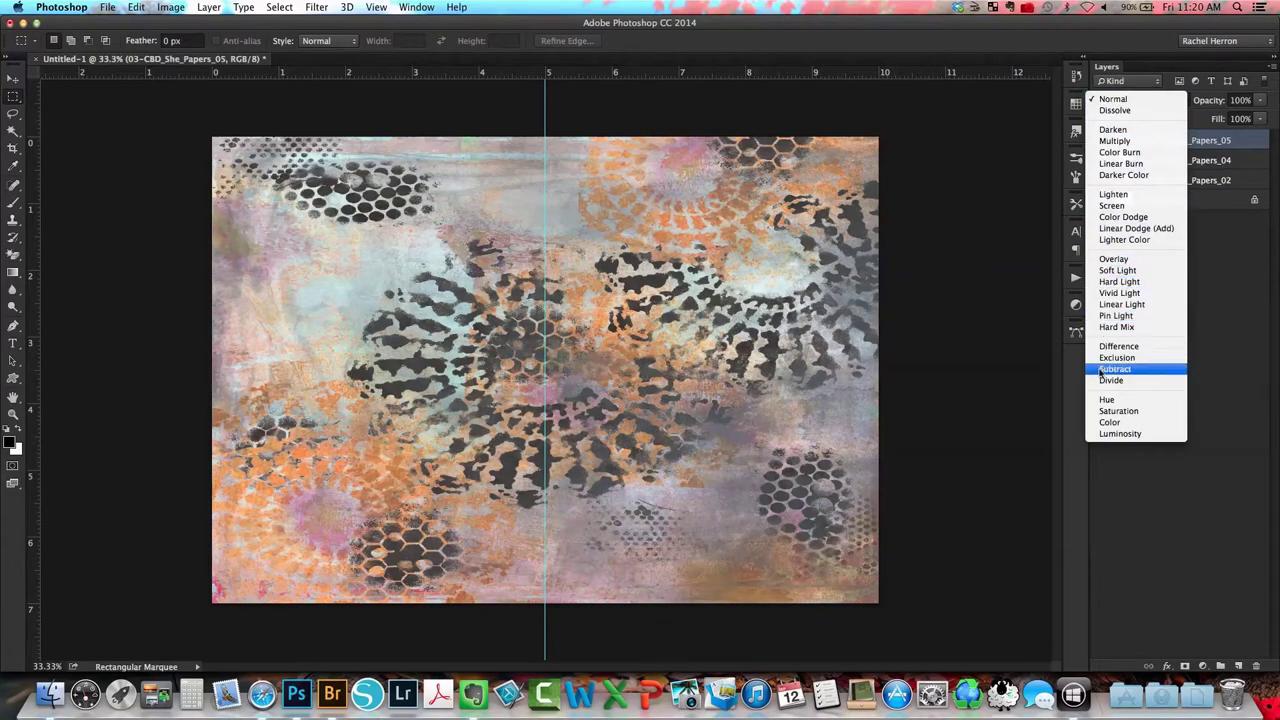
pyautogui.click(1106, 399)
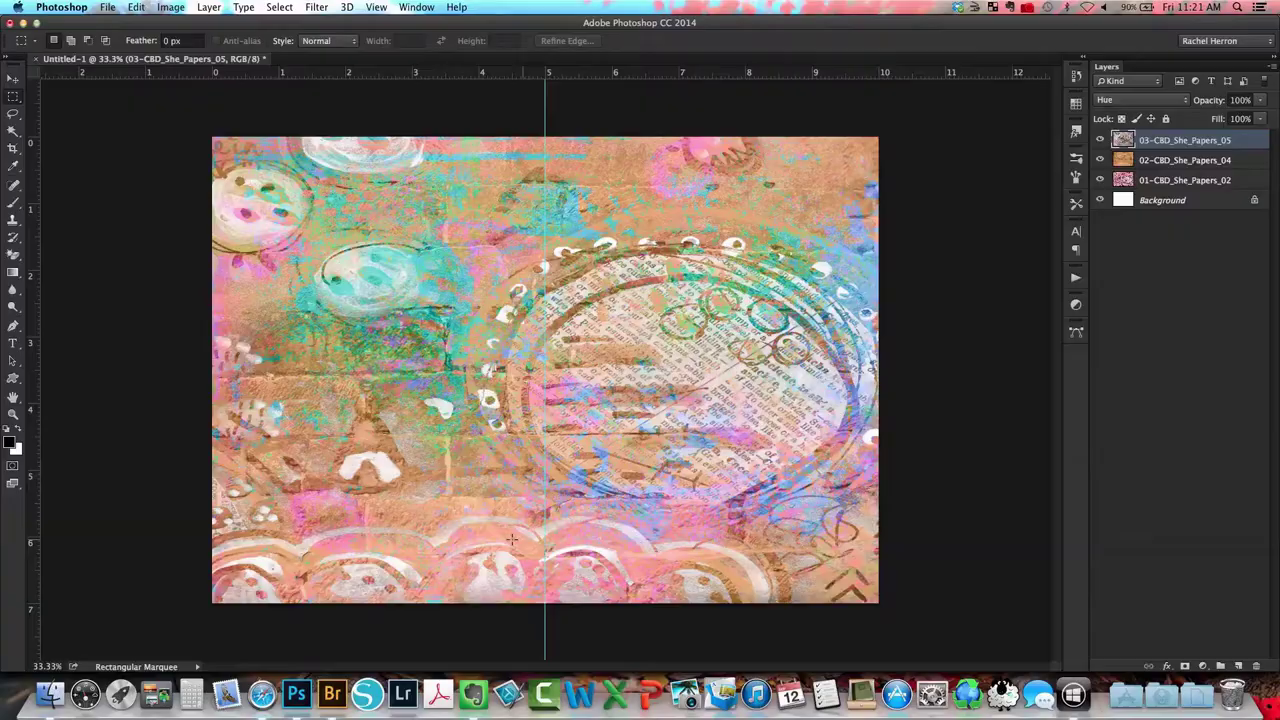
# Place 04-CBD_She_PaintedBorder.png from Adobe Bridge into the Photoshop document at its default size, and set its blend mode to Hard Light.
pyautogui.click(332, 693)
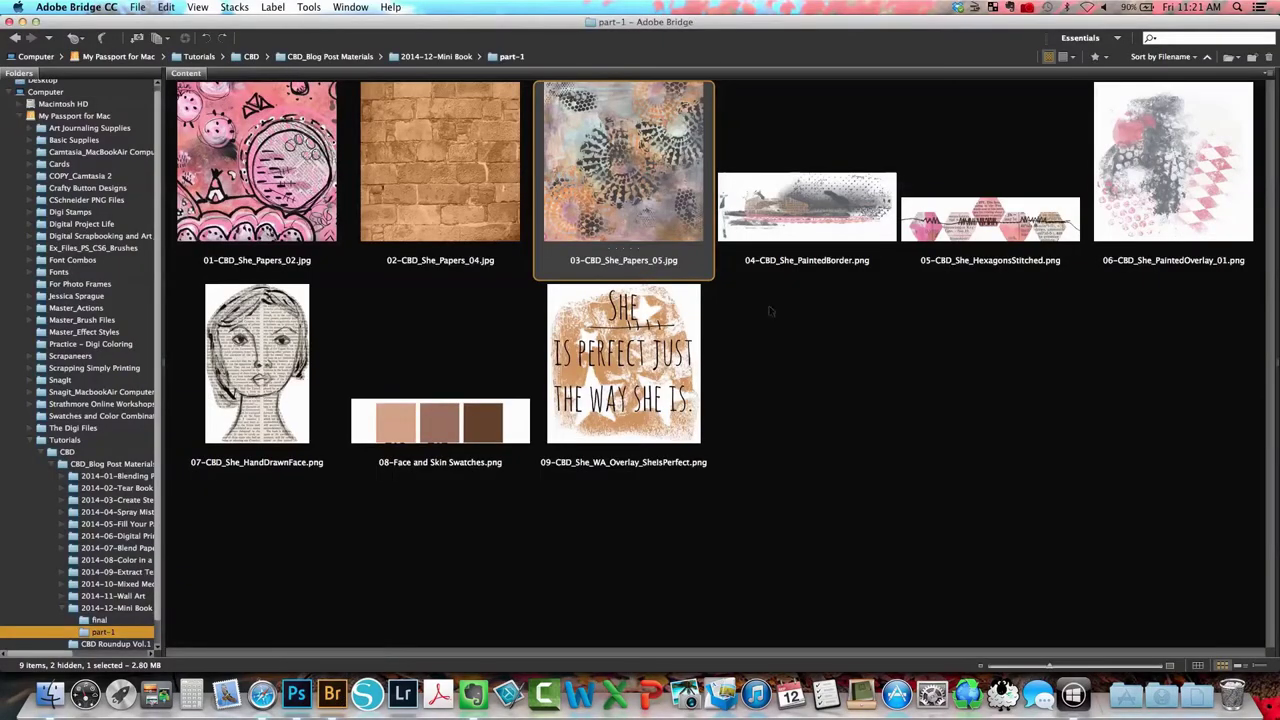
pyautogui.click(791, 233)
pyautogui.rightClick(791, 233)
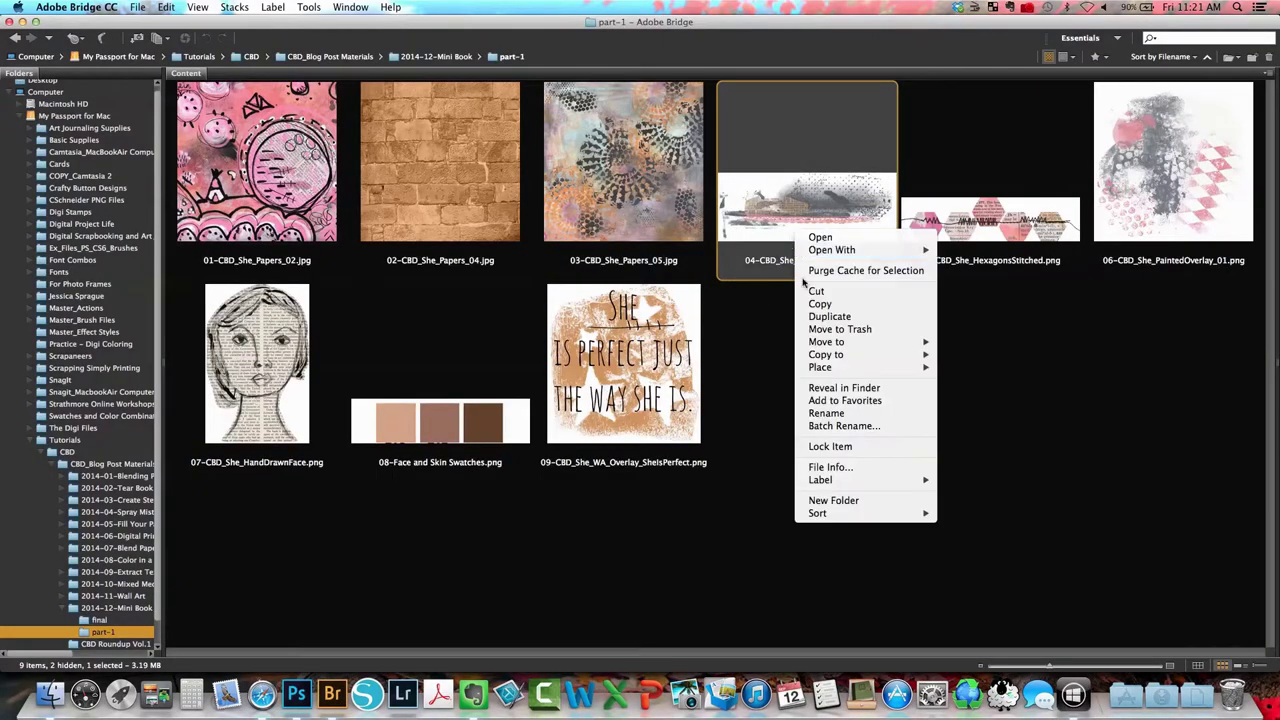
pyautogui.moveTo(816, 368)
pyautogui.click(951, 371)
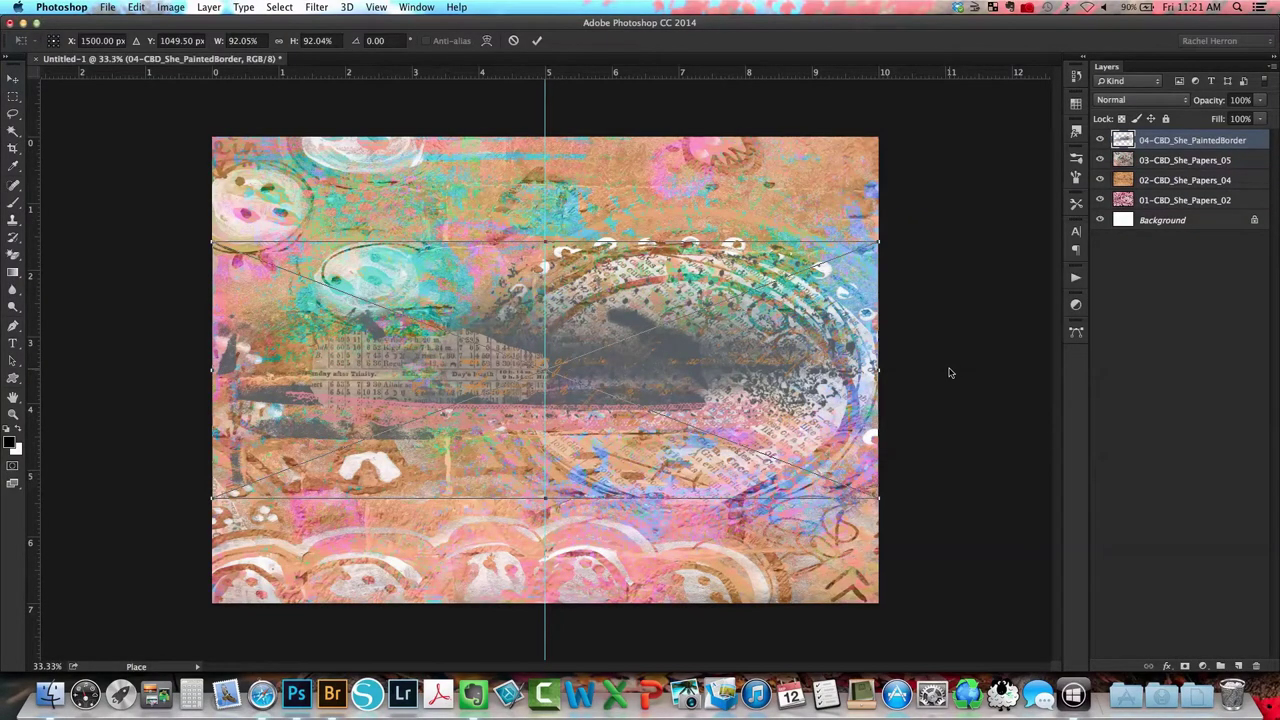
pyautogui.click(537, 41)
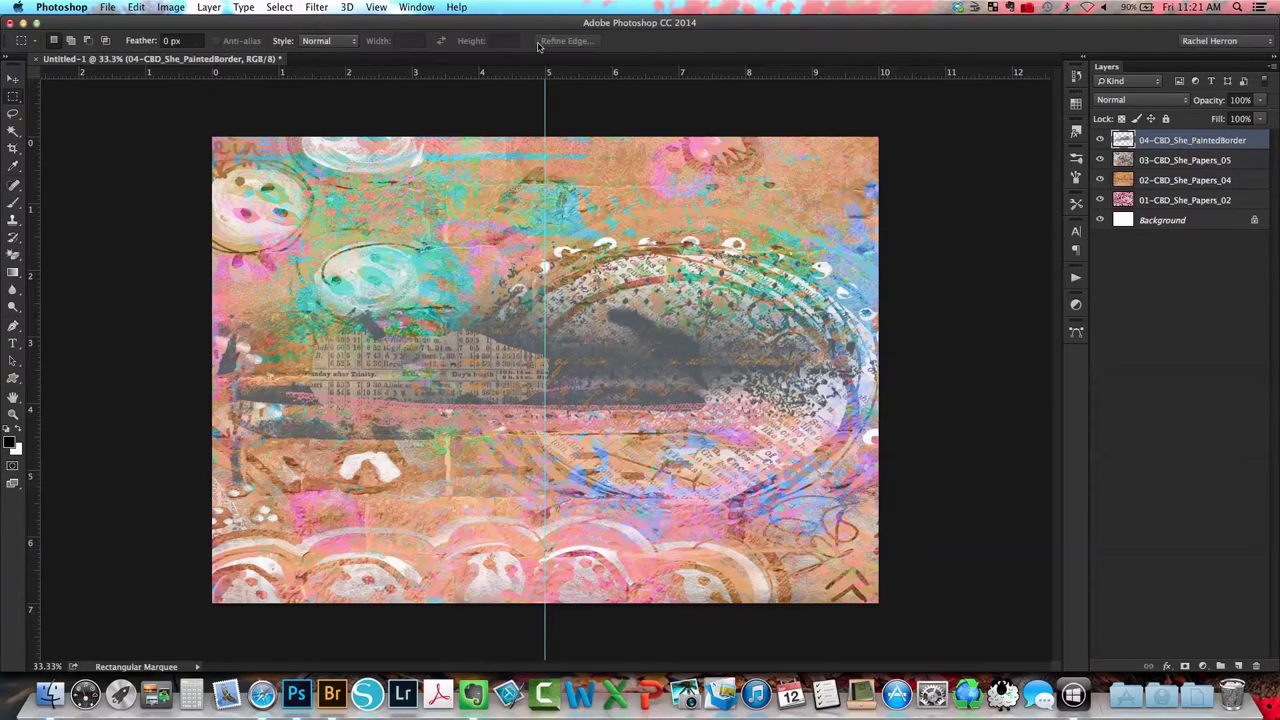
pyautogui.click(1110, 100)
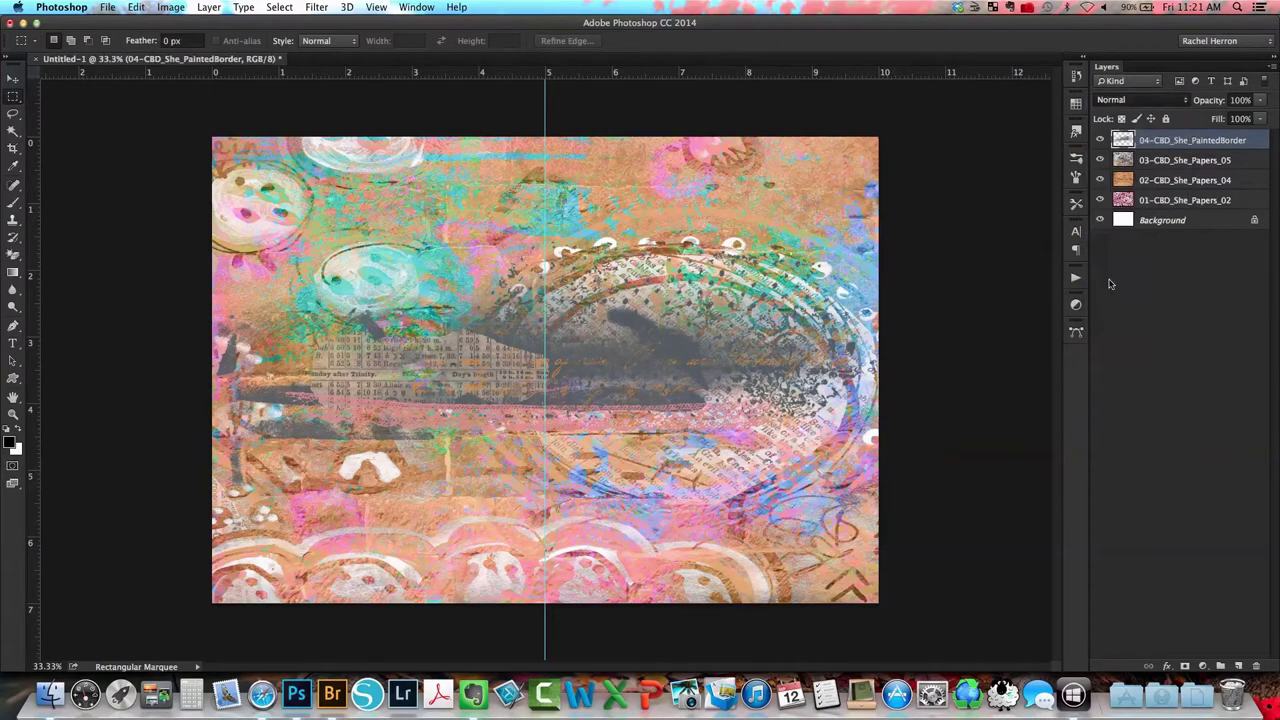
pyautogui.click(1112, 282)
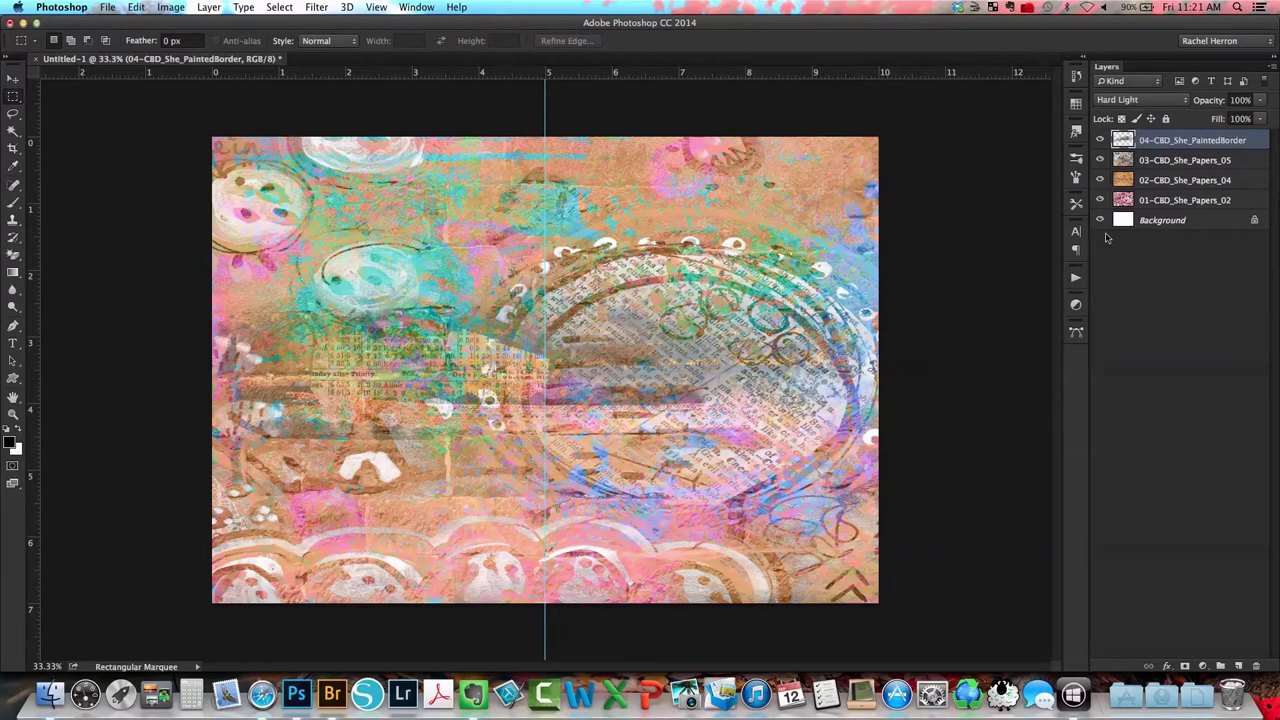
# Duplicate the 04-CBD_She_PaintedBorder layer within the same document, keeping the suggested copy name.
pyautogui.click(207, 8)
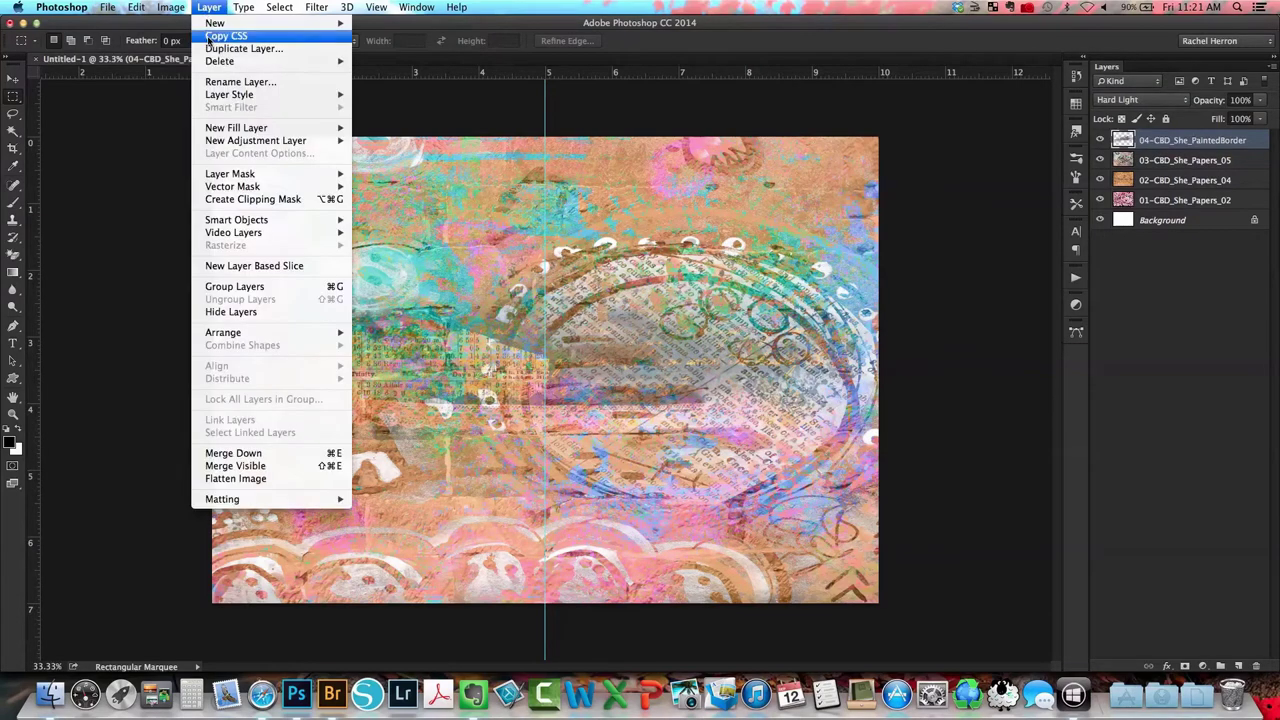
pyautogui.click(210, 49)
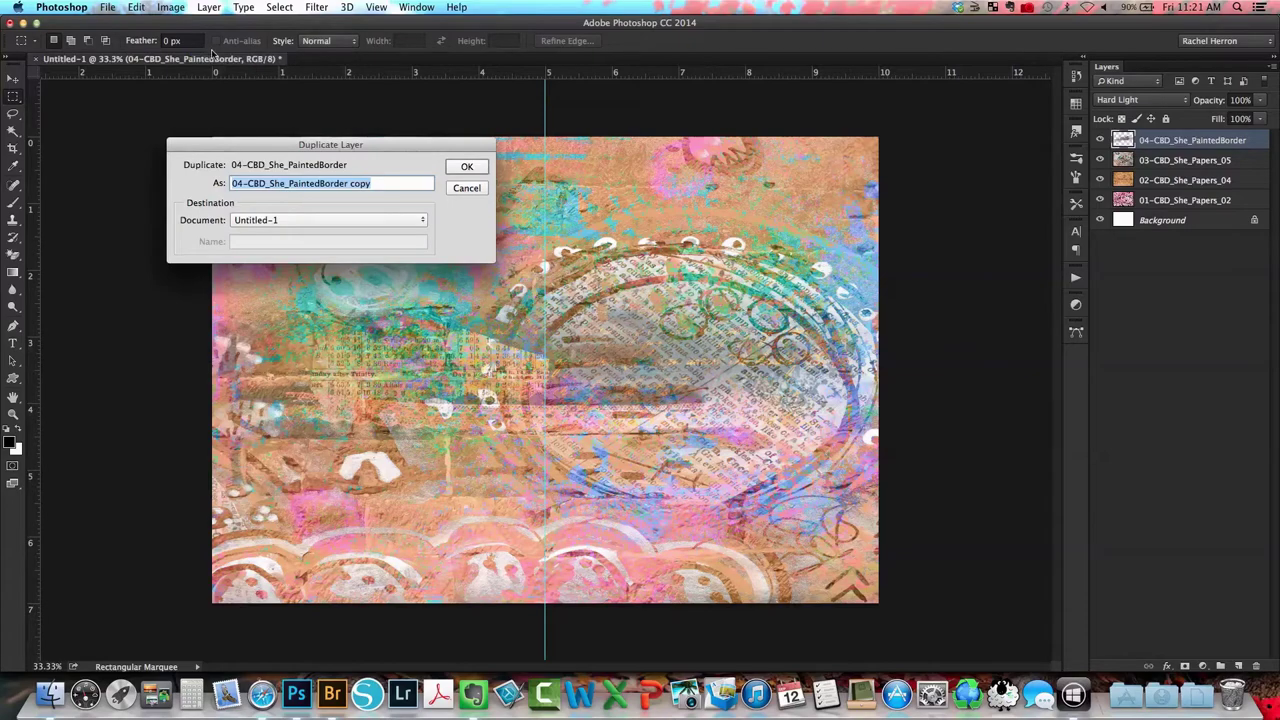
pyautogui.click(470, 168)
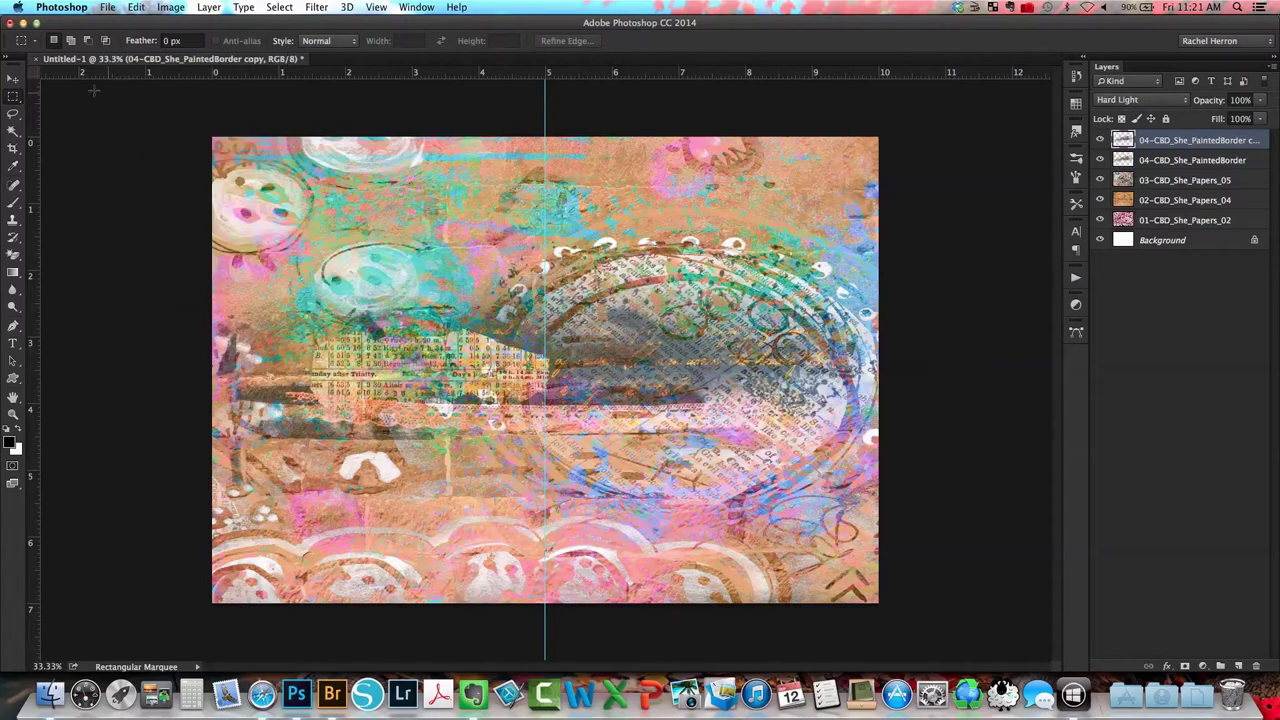
# Move the painted border copy down and left so it hangs off the canvas's lower-left corner, and set its blend mode to Hue.
pyautogui.click(12, 78)
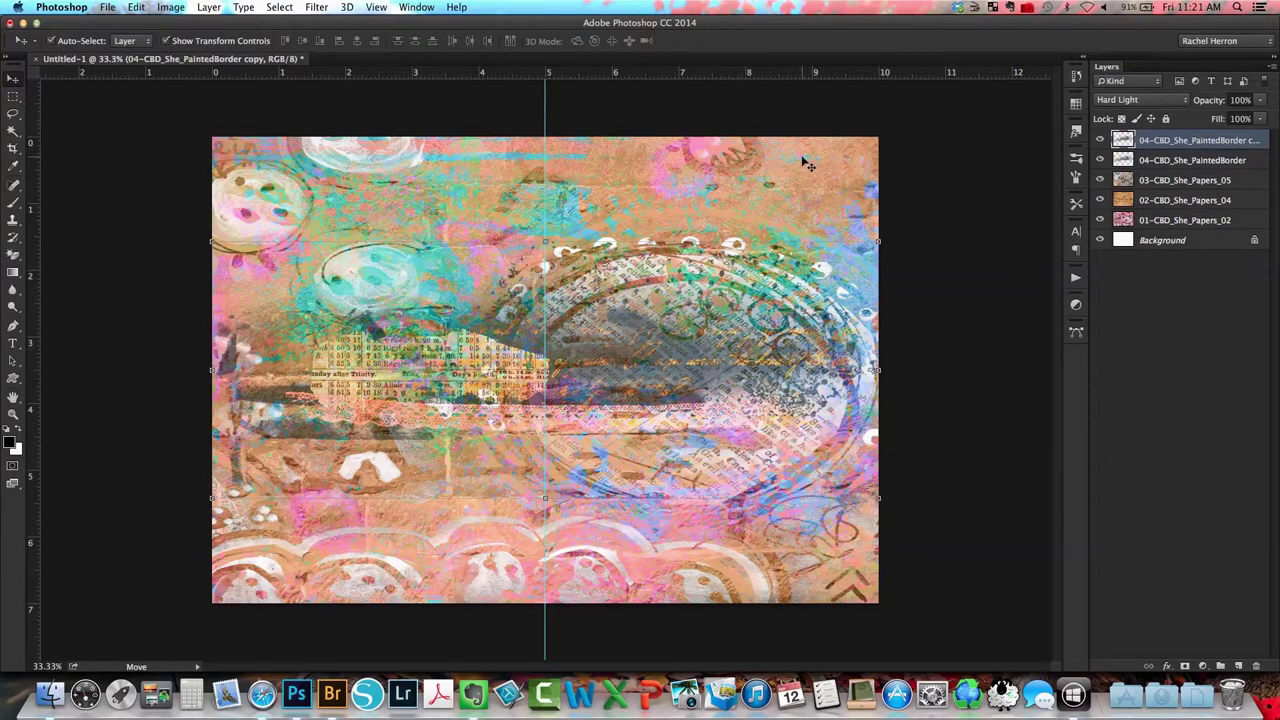
pyautogui.moveTo(815, 168); pyautogui.dragTo(729, 400)
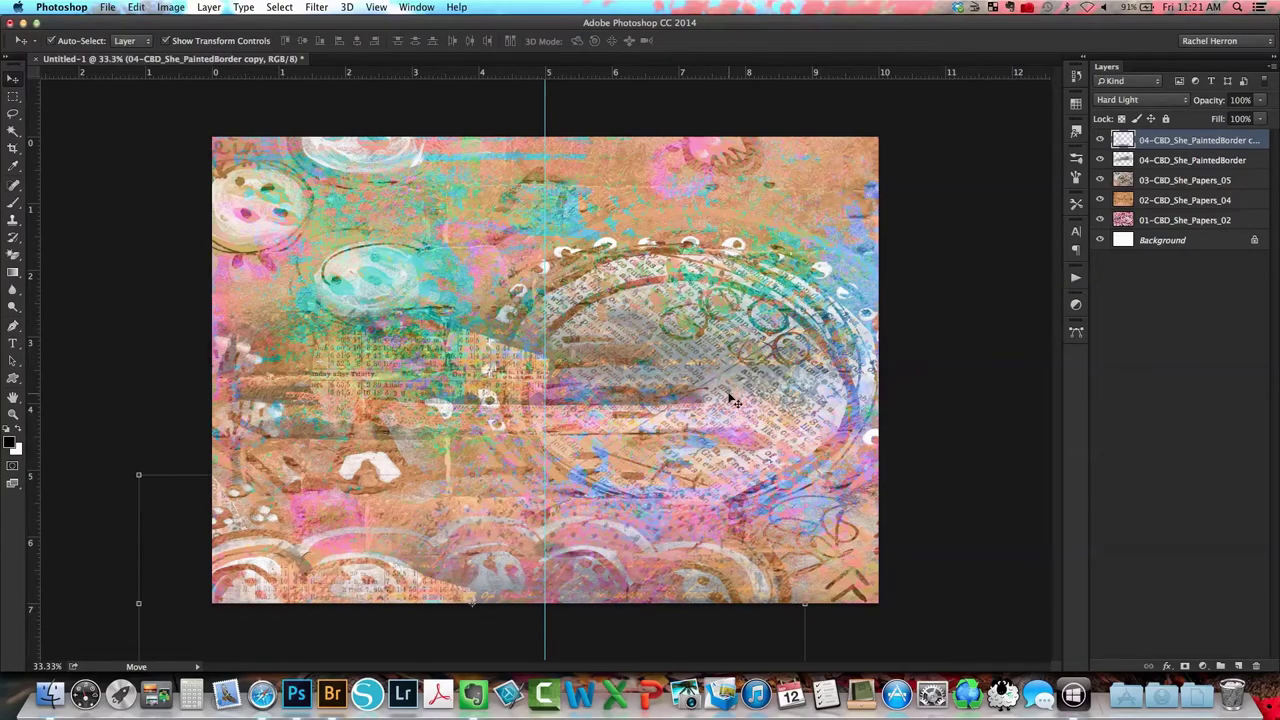
pyautogui.click(1106, 100)
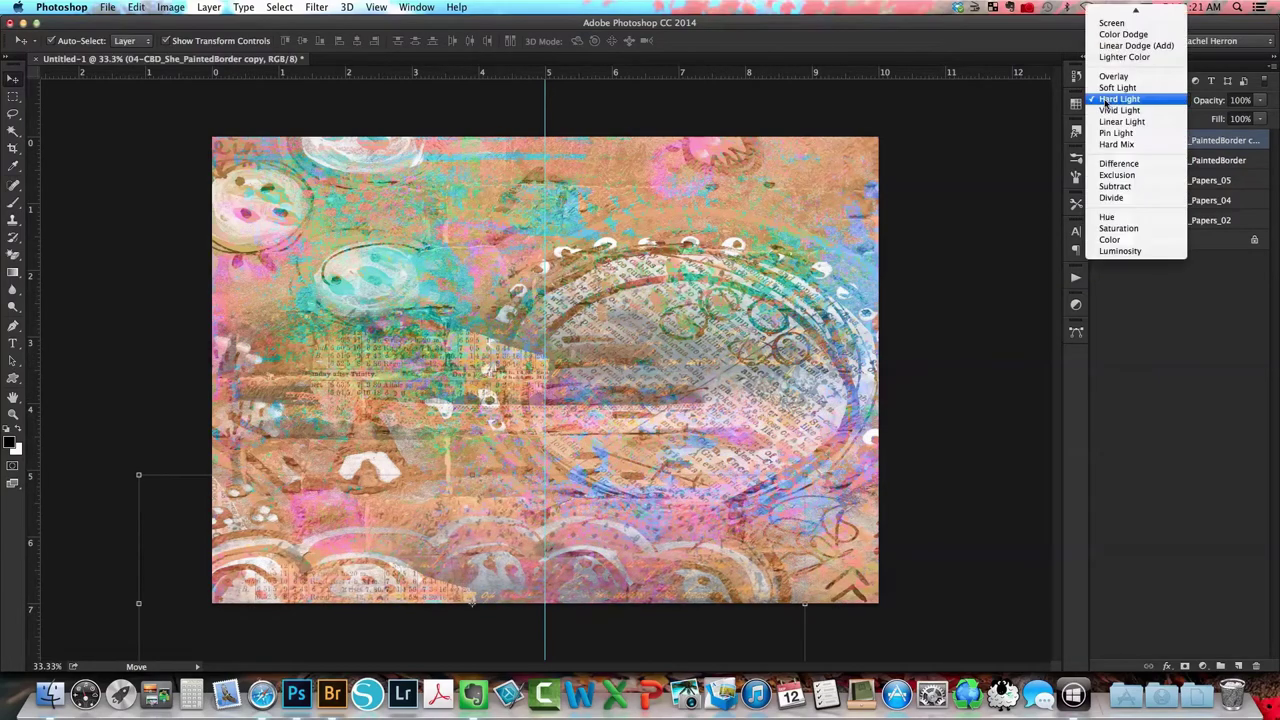
pyautogui.click(1107, 219)
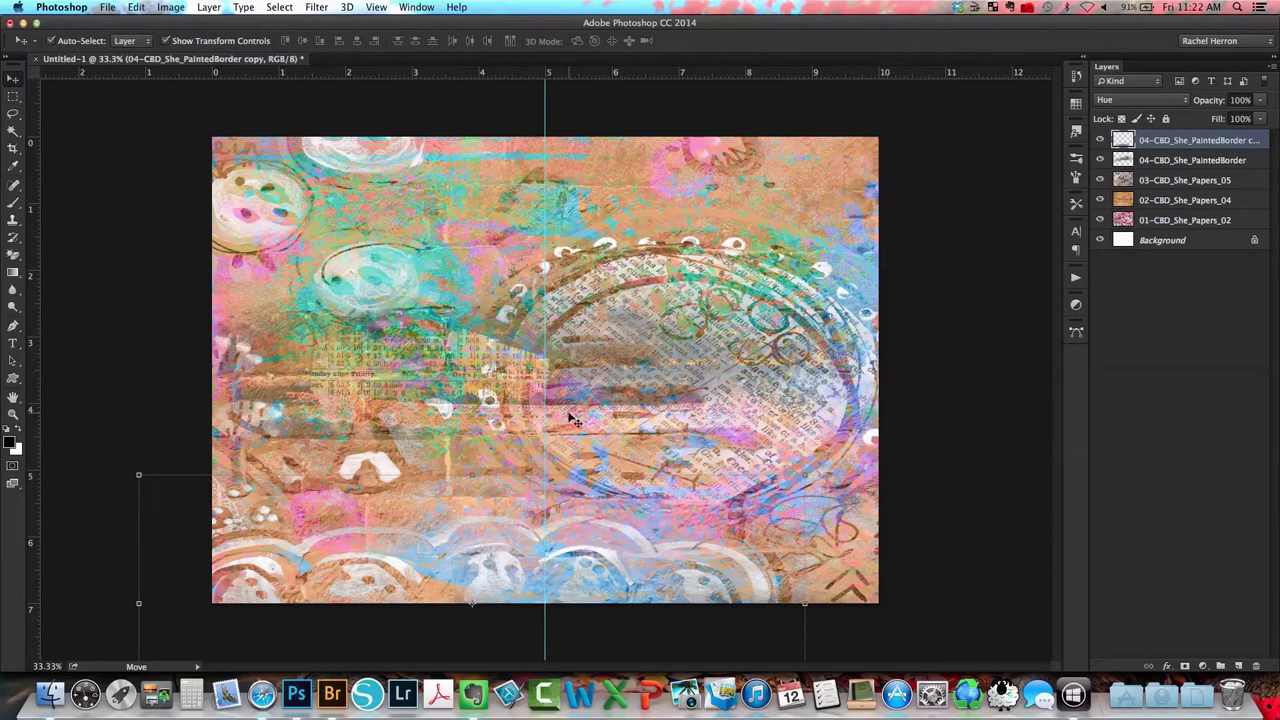
# Switch to Adobe Bridge and place 05-CBD_She_HexagonsStitched.png into the Photoshop document.
pyautogui.click(332, 693)
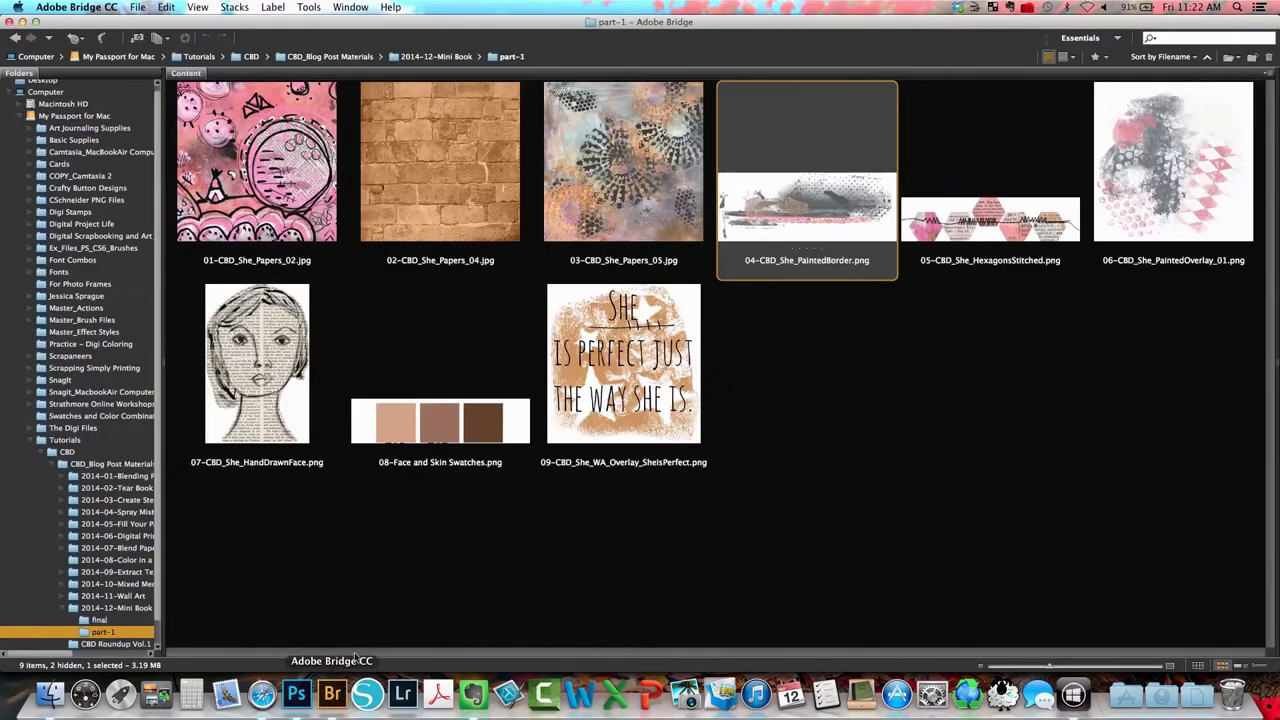
pyautogui.click(930, 232)
pyautogui.rightClick(931, 219)
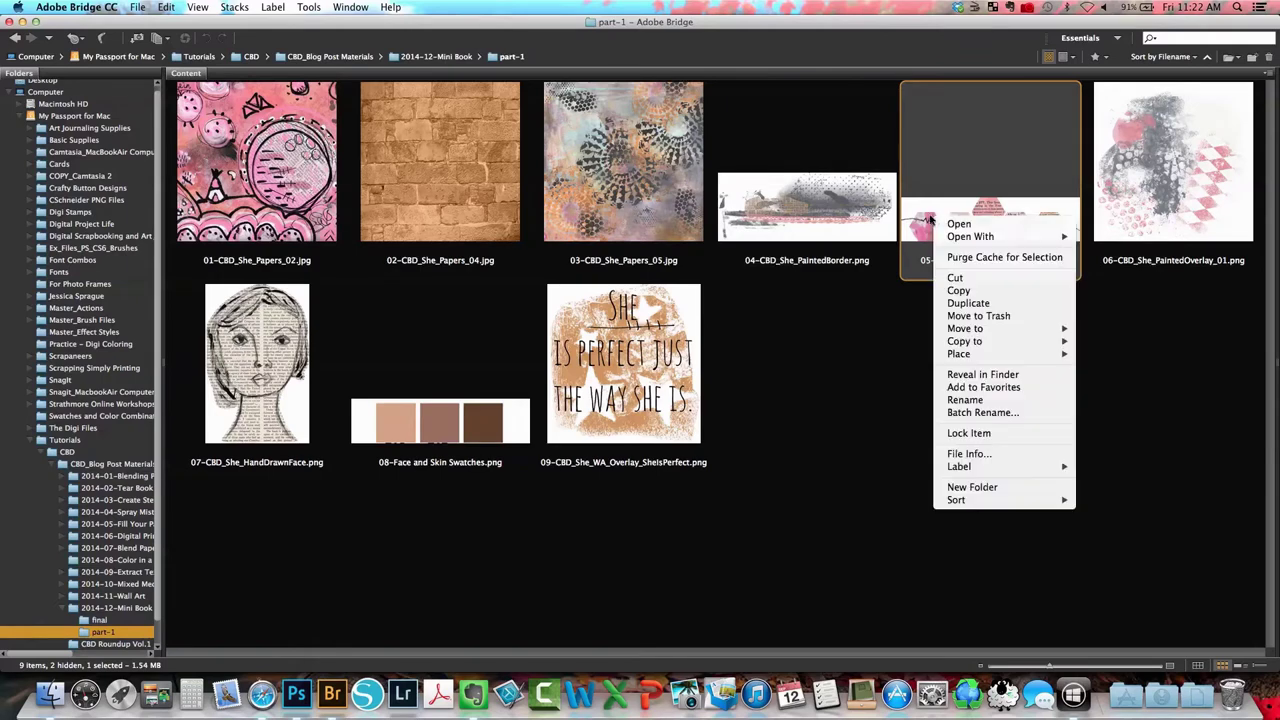
pyautogui.moveTo(958, 355)
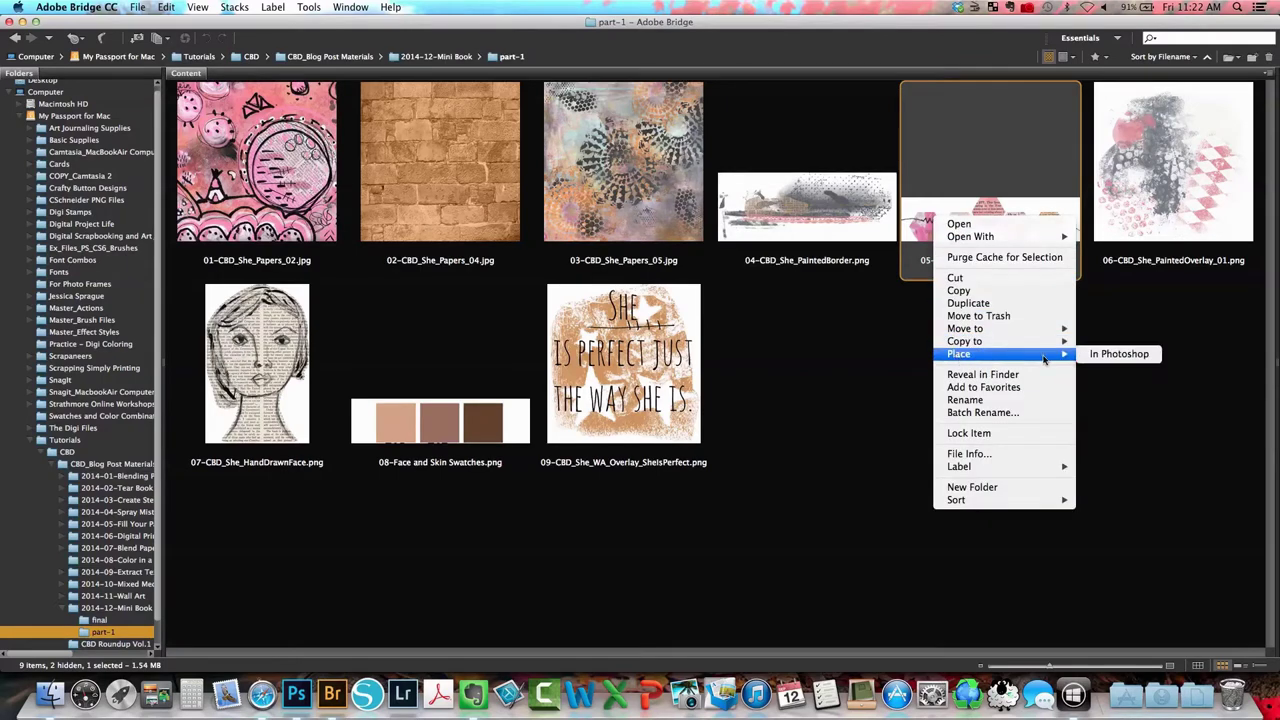
pyautogui.click(1094, 354)
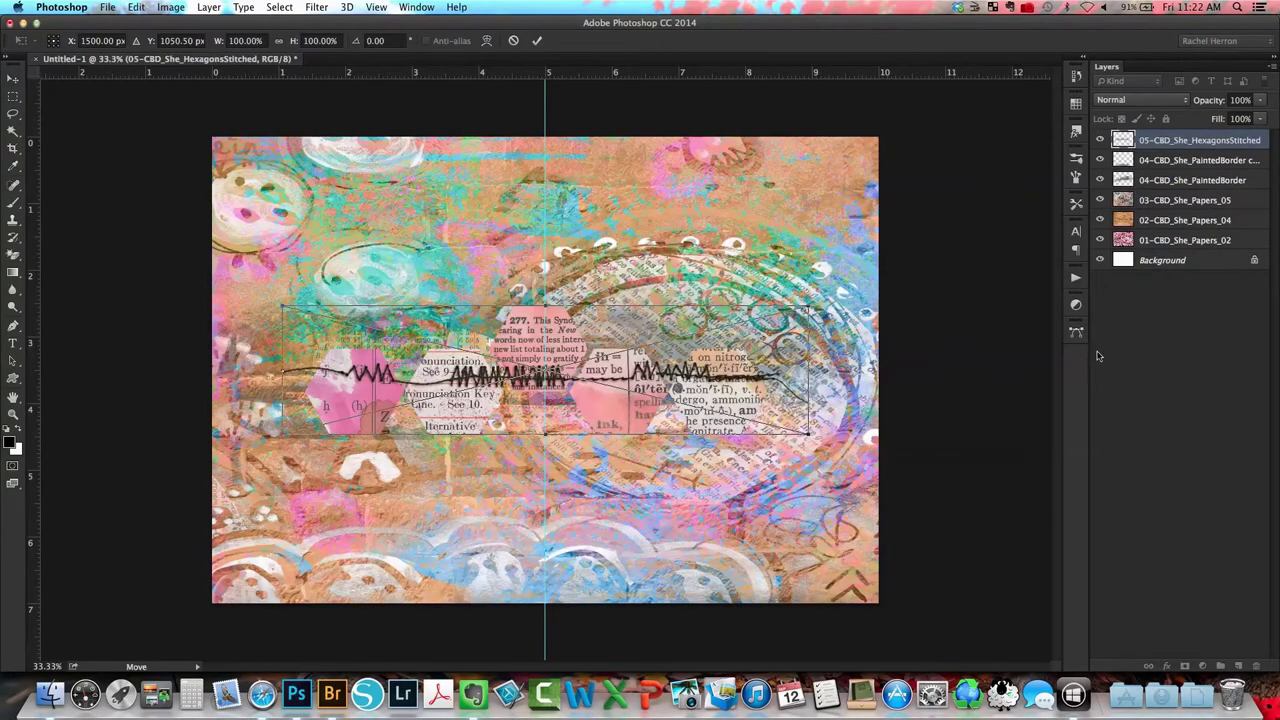
# Scale the stitched hexagons to about 68%, position them in the canvas's upper-left corner, and apply a drop shadow style.
pyautogui.moveTo(617, 389); pyautogui.dragTo(493, 213)
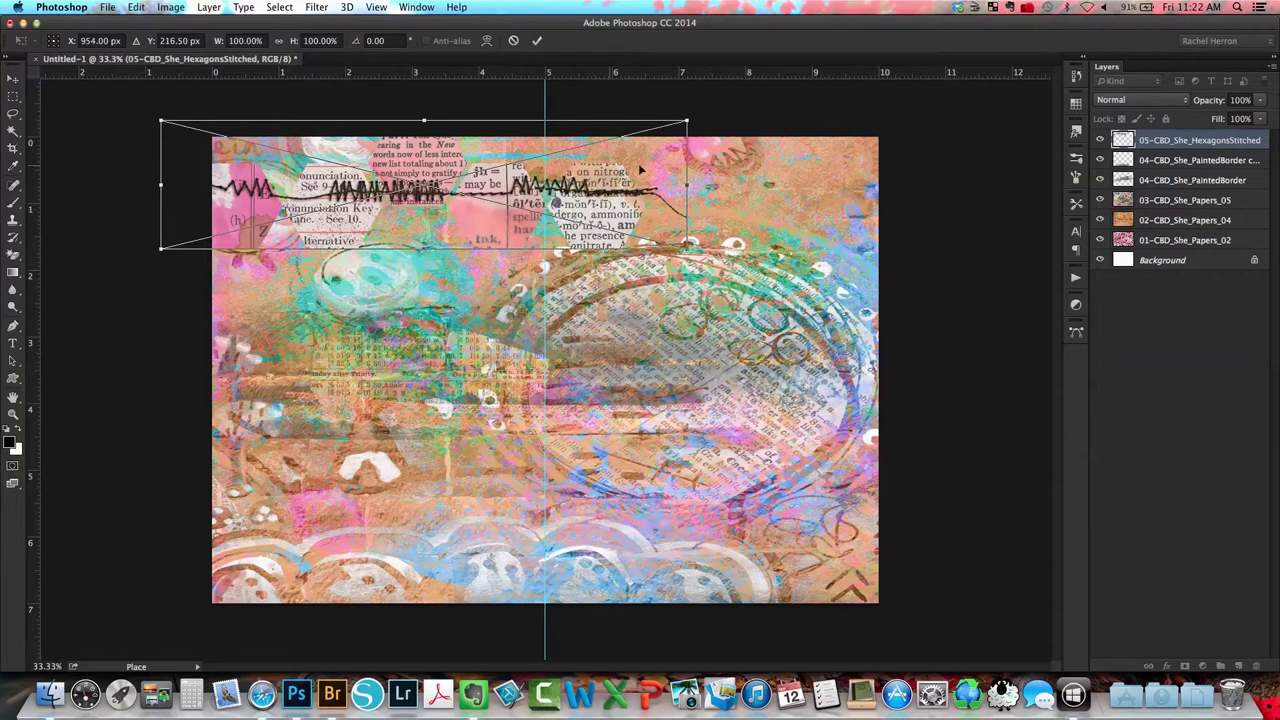
pyautogui.moveTo(687, 120); pyautogui.dragTo(556, 151)
pyautogui.moveTo(410, 205); pyautogui.dragTo(430, 197)
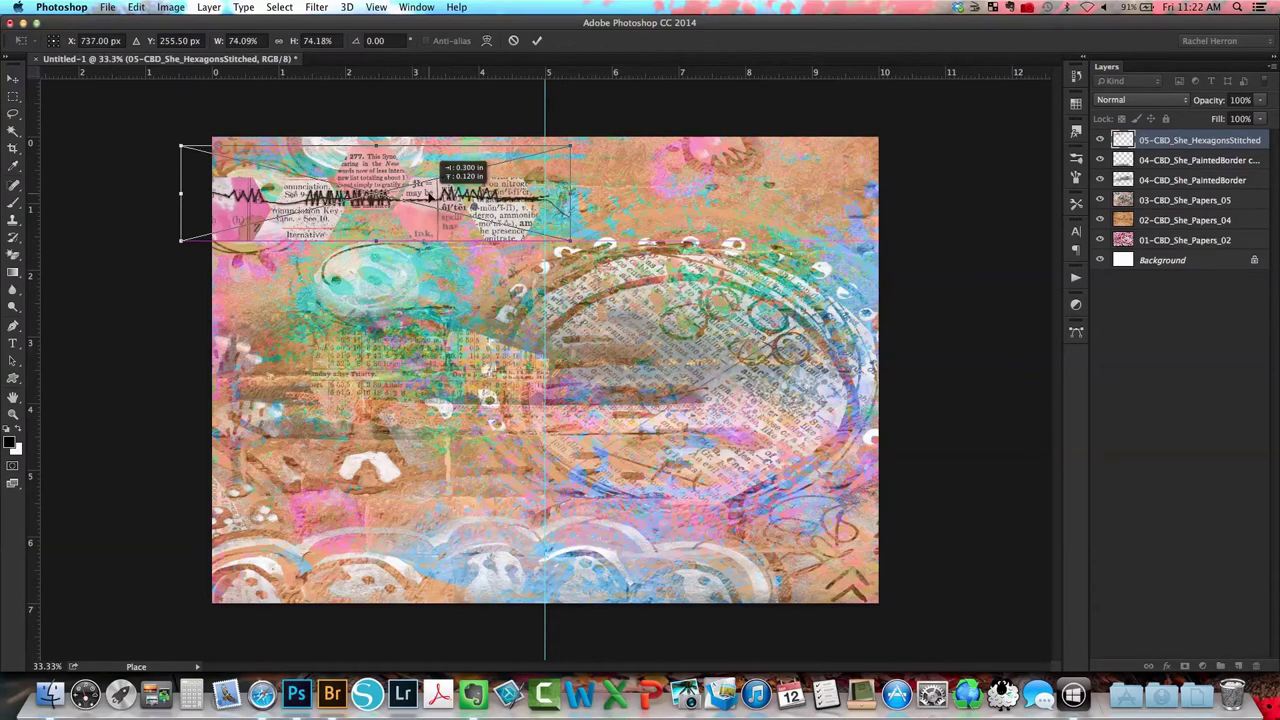
pyautogui.moveTo(181, 240); pyautogui.dragTo(212, 232)
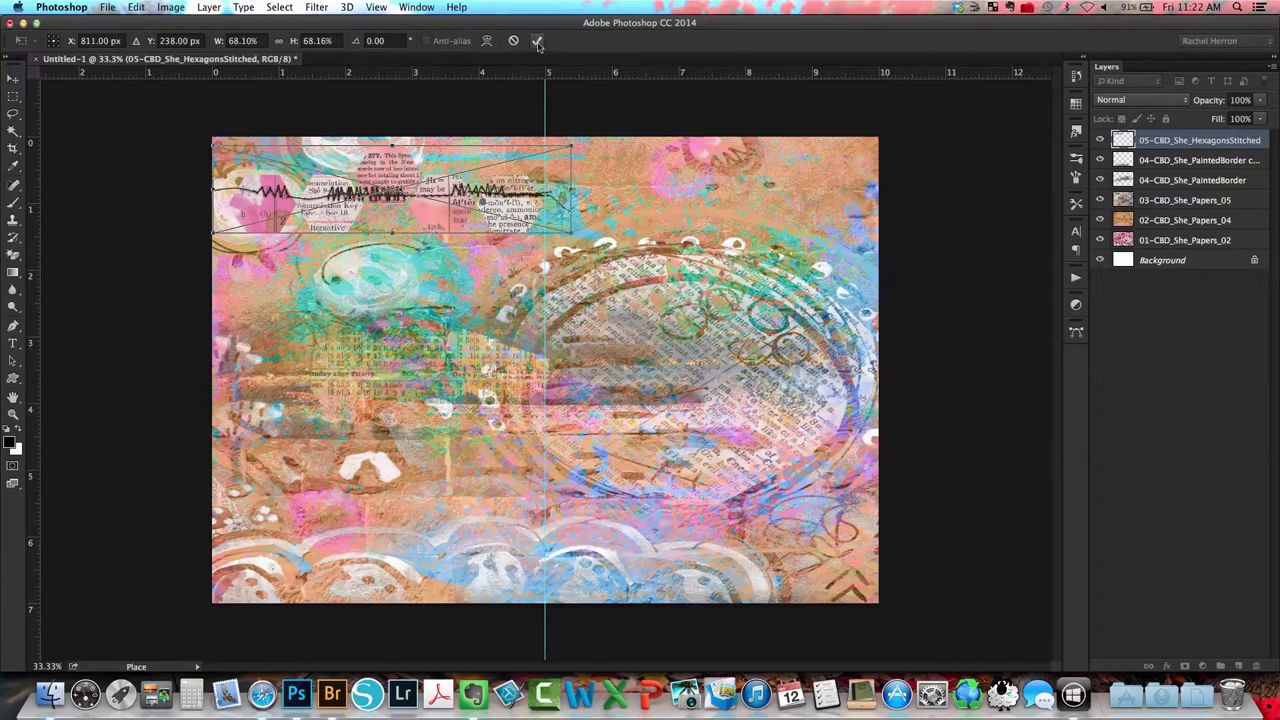
pyautogui.click(537, 41)
pyautogui.click(1076, 131)
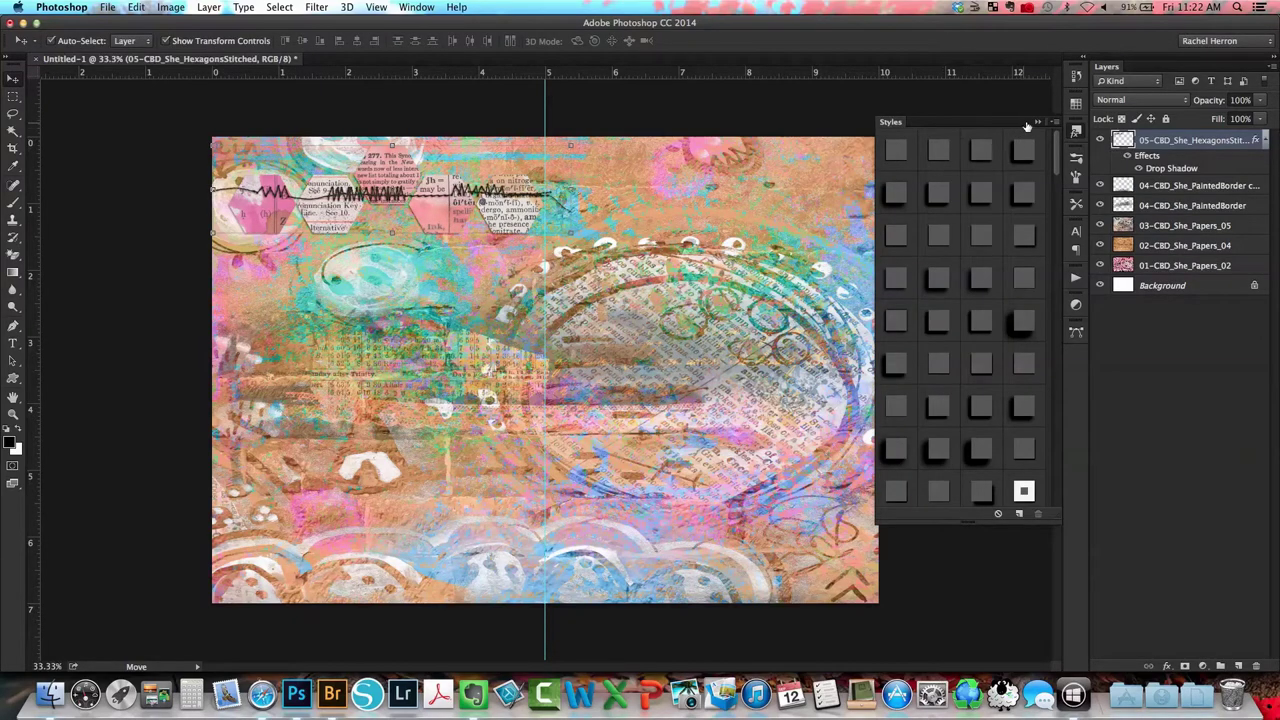
pyautogui.click(1038, 122)
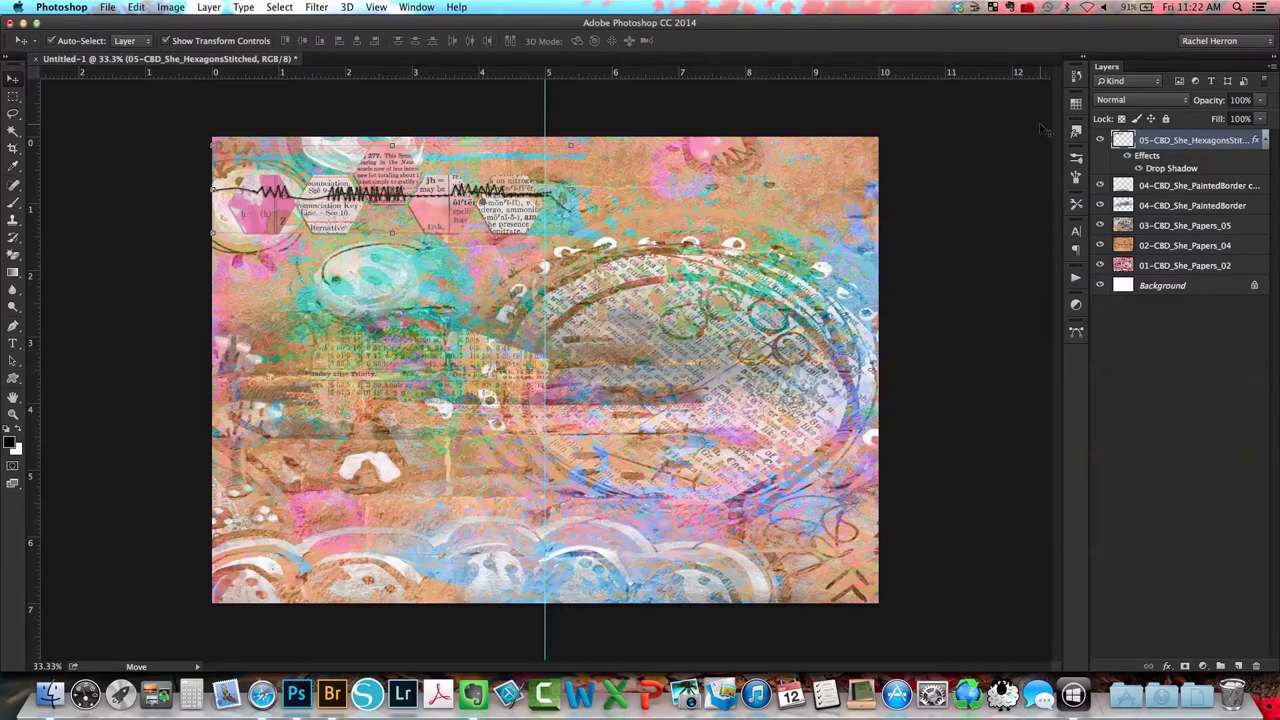
# Duplicate the stitched hexagons layer with the suggested copy name and move the copy to the canvas's lower-right corner.
pyautogui.click(208, 7)
pyautogui.click(218, 48)
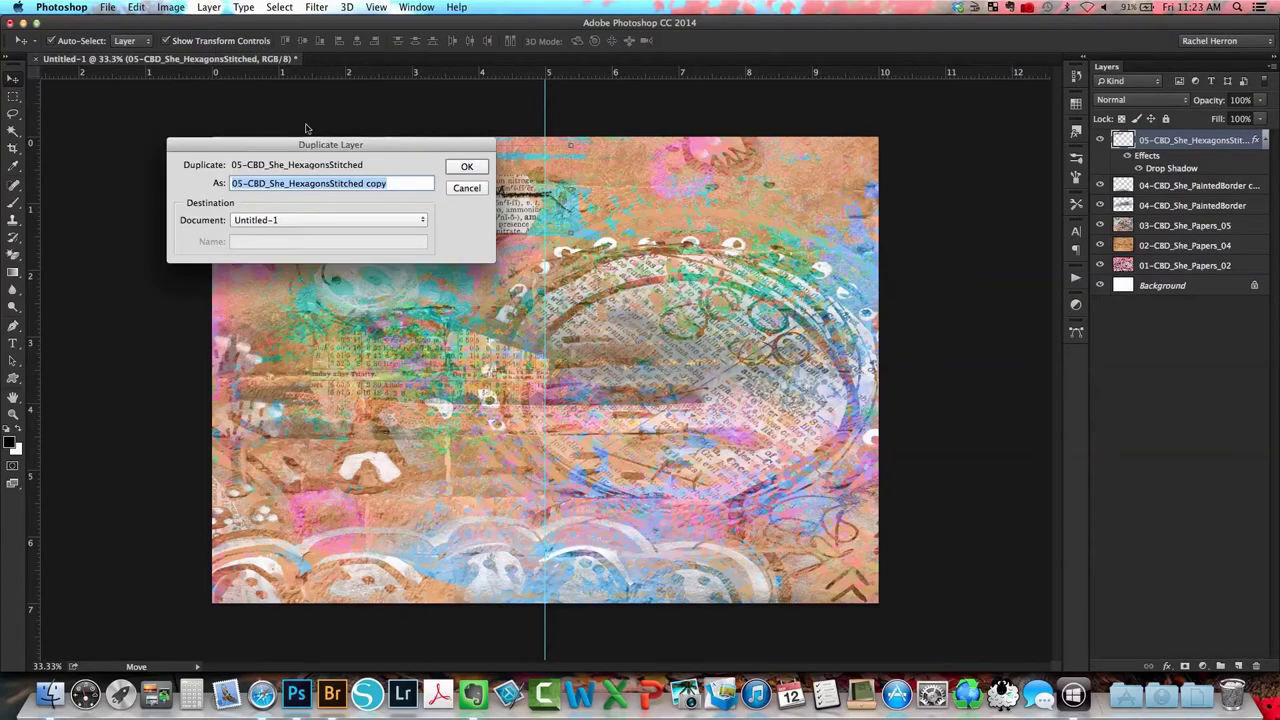
pyautogui.click(464, 167)
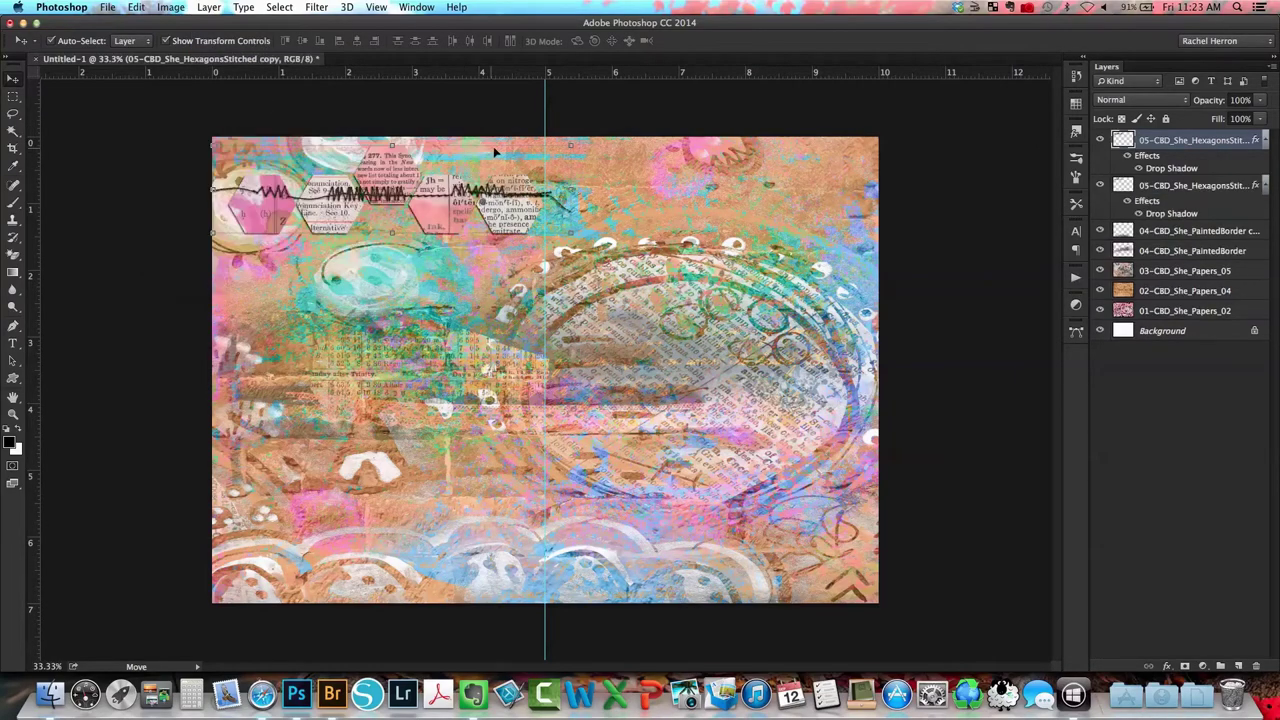
pyautogui.moveTo(644, 157); pyautogui.dragTo(962, 517)
# Switch to Adobe Bridge and place 06-CBD_She_PaintedOverlay_01.png into the Photoshop document.
pyautogui.click(332, 693)
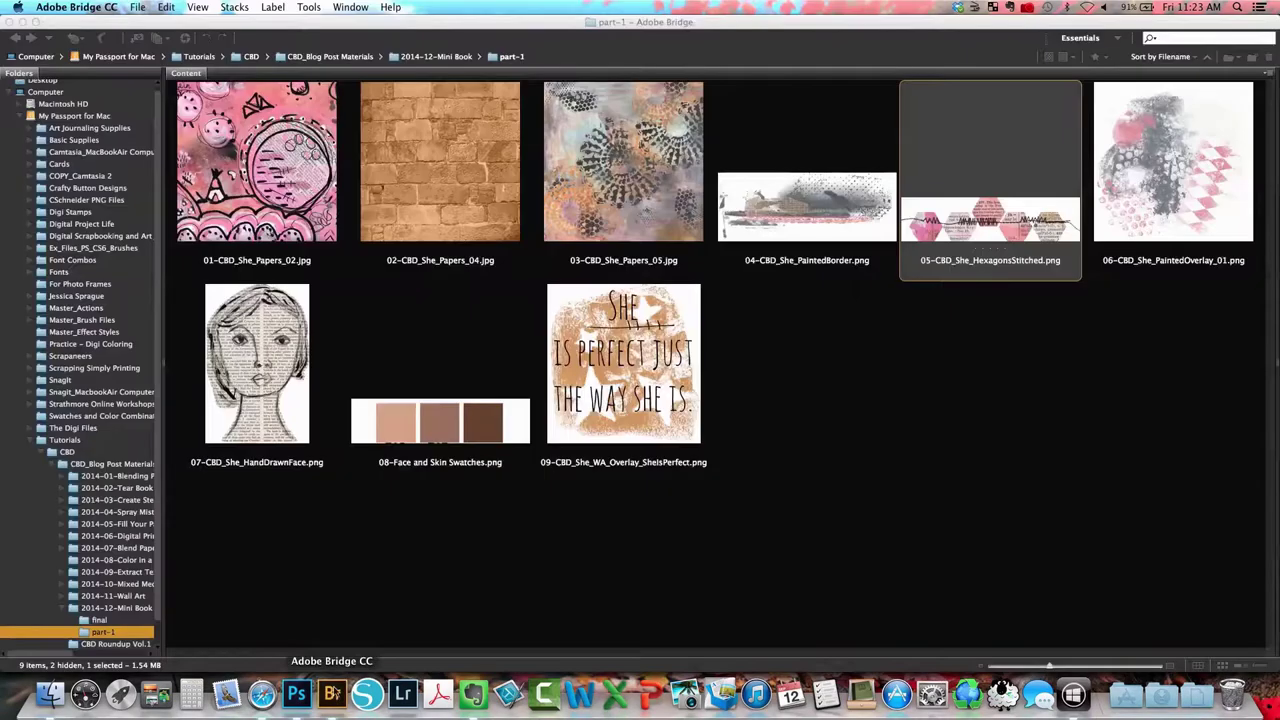
pyautogui.click(1107, 216)
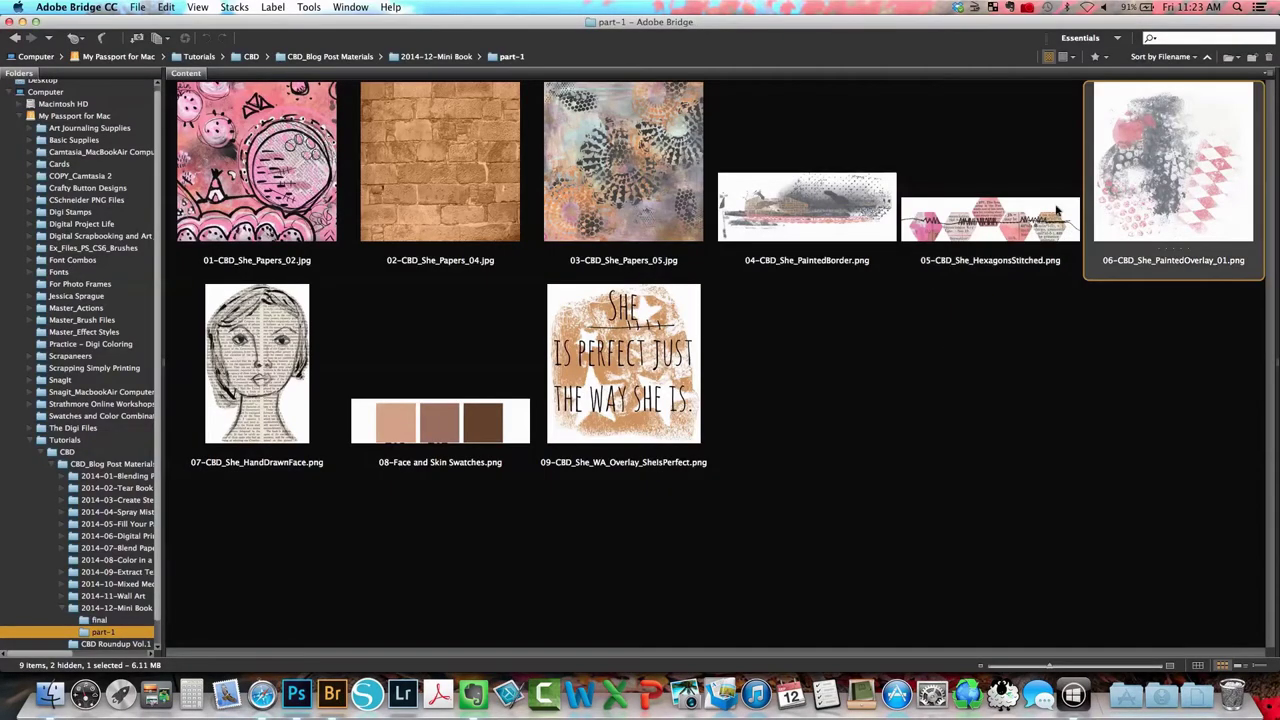
pyautogui.rightClick(1113, 208)
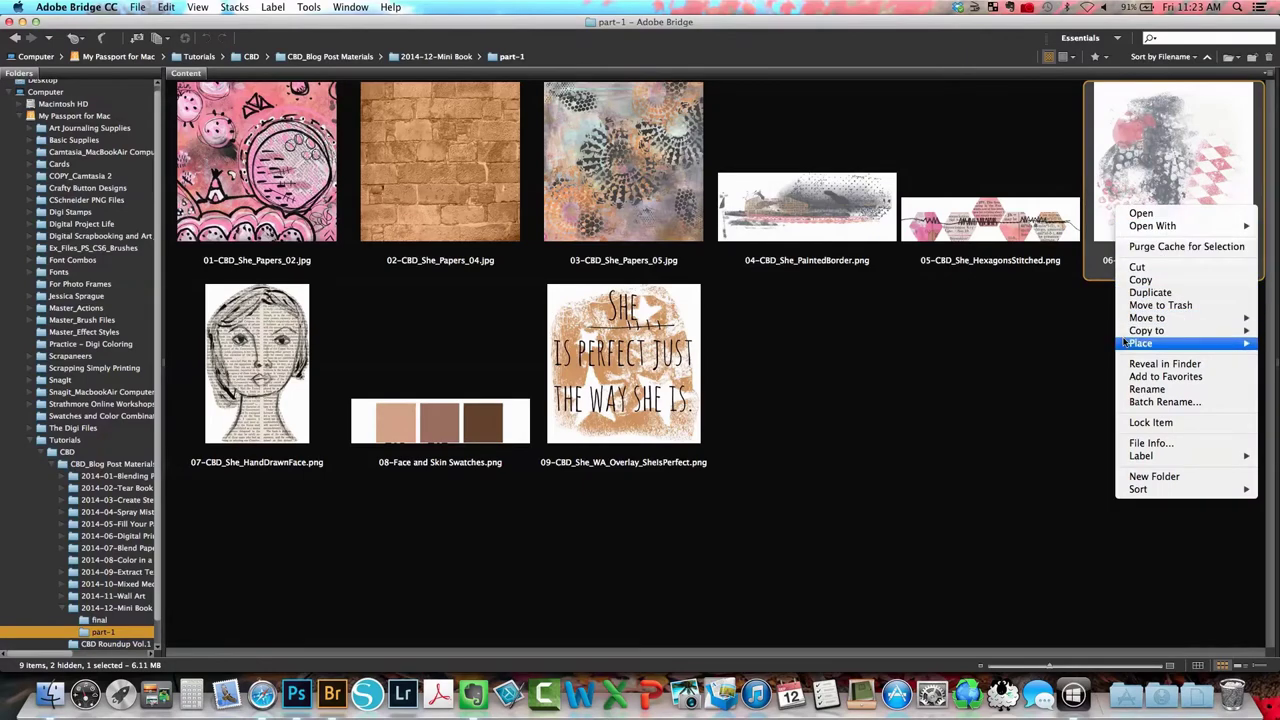
pyautogui.moveTo(1125, 343)
pyautogui.click(1075, 343)
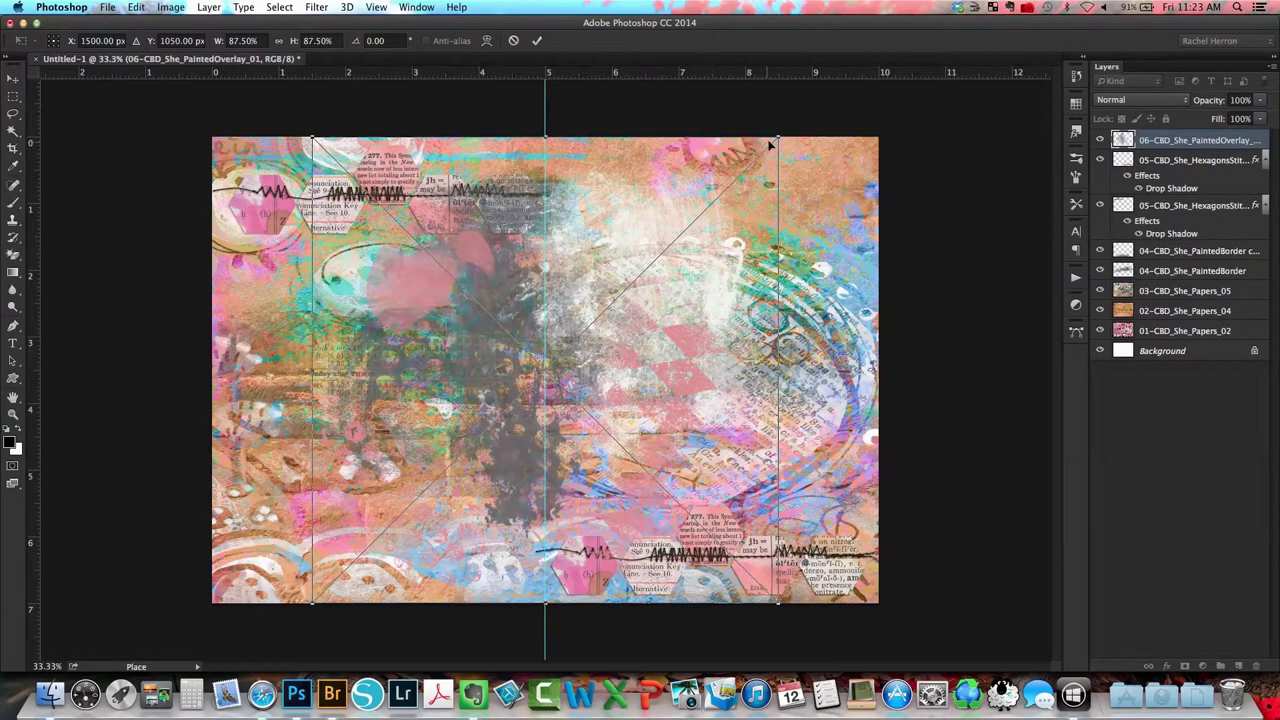
# Scale the painted overlay to about 74%, move it toward the lower part of the left page, and set its blend mode to Color Dodge.
pyautogui.moveTo(779, 134); pyautogui.dragTo(700, 204)
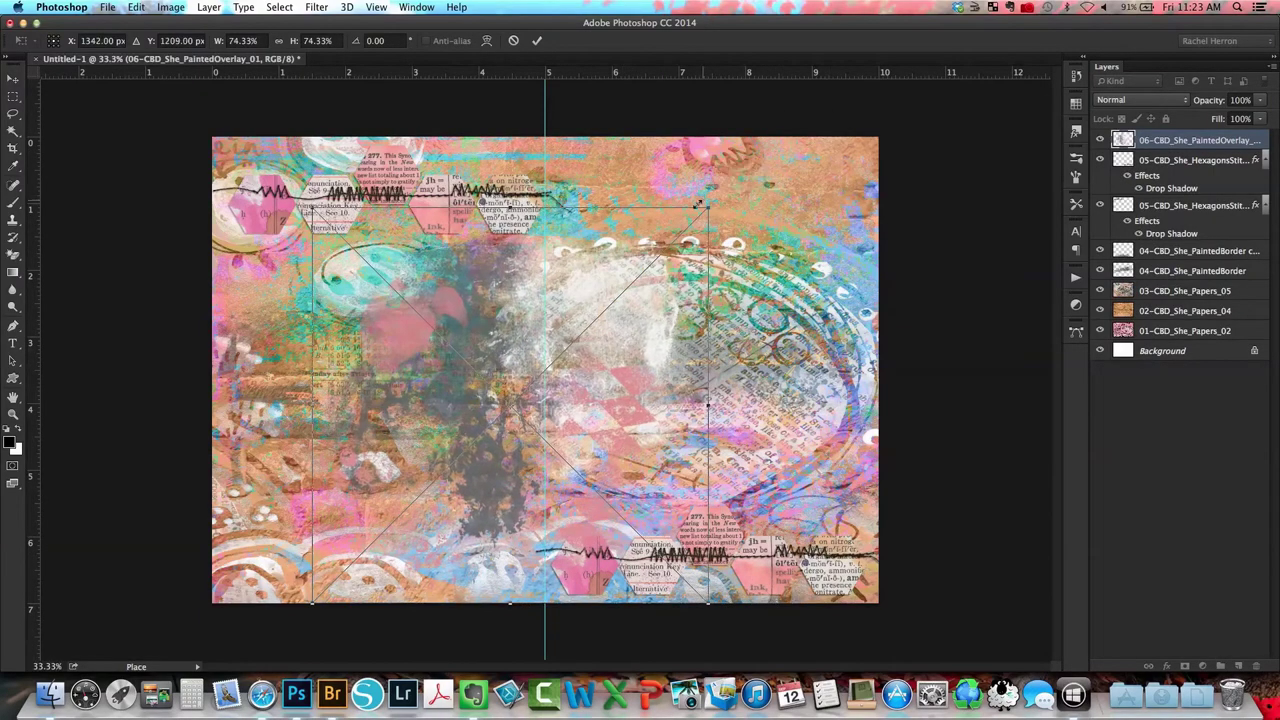
pyautogui.moveTo(574, 316); pyautogui.dragTo(493, 320)
pyautogui.click(537, 41)
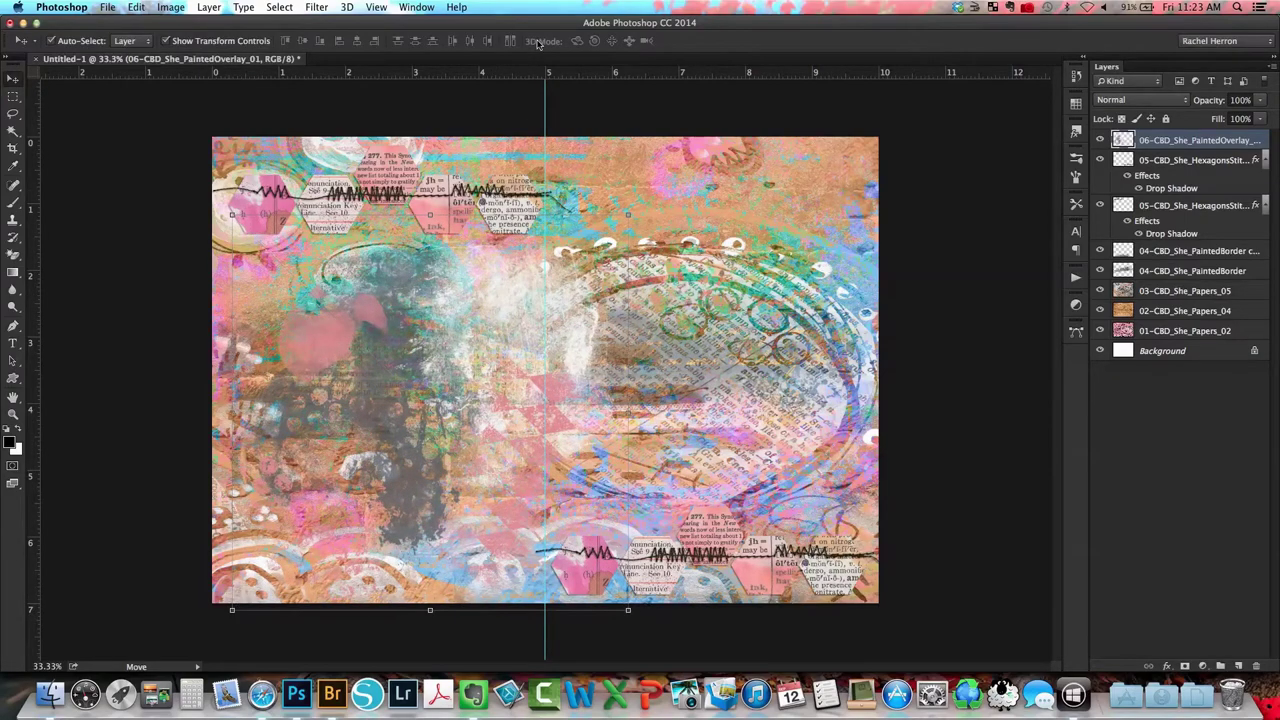
pyautogui.click(1112, 100)
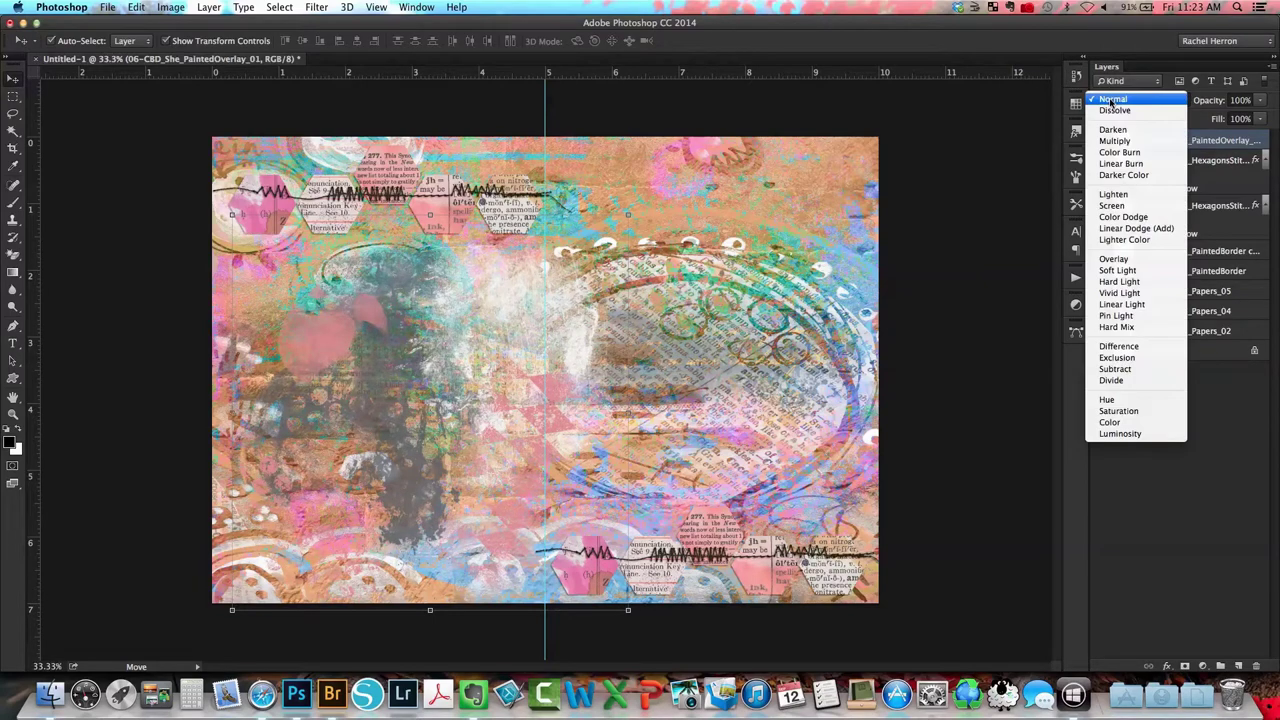
pyautogui.click(1116, 217)
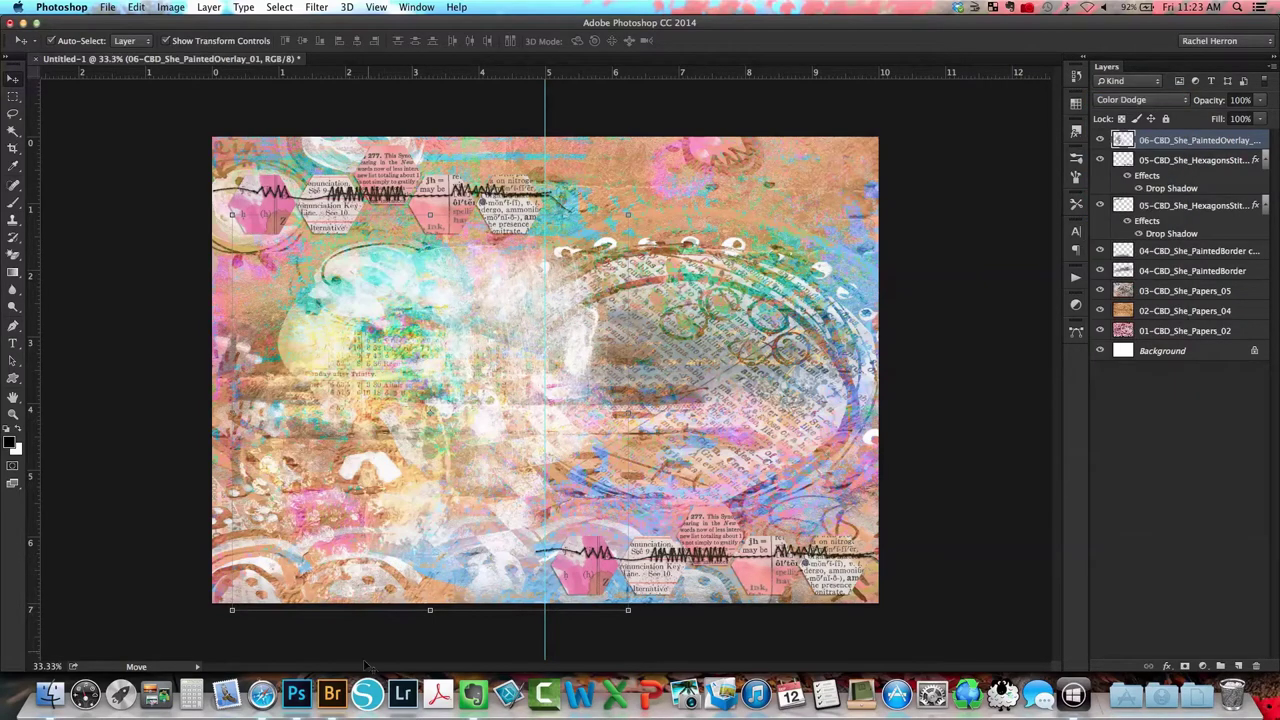
# Switch to Adobe Bridge and place 07-CBD_She_HandDrawnFace.png into the Photoshop document.
pyautogui.click(332, 693)
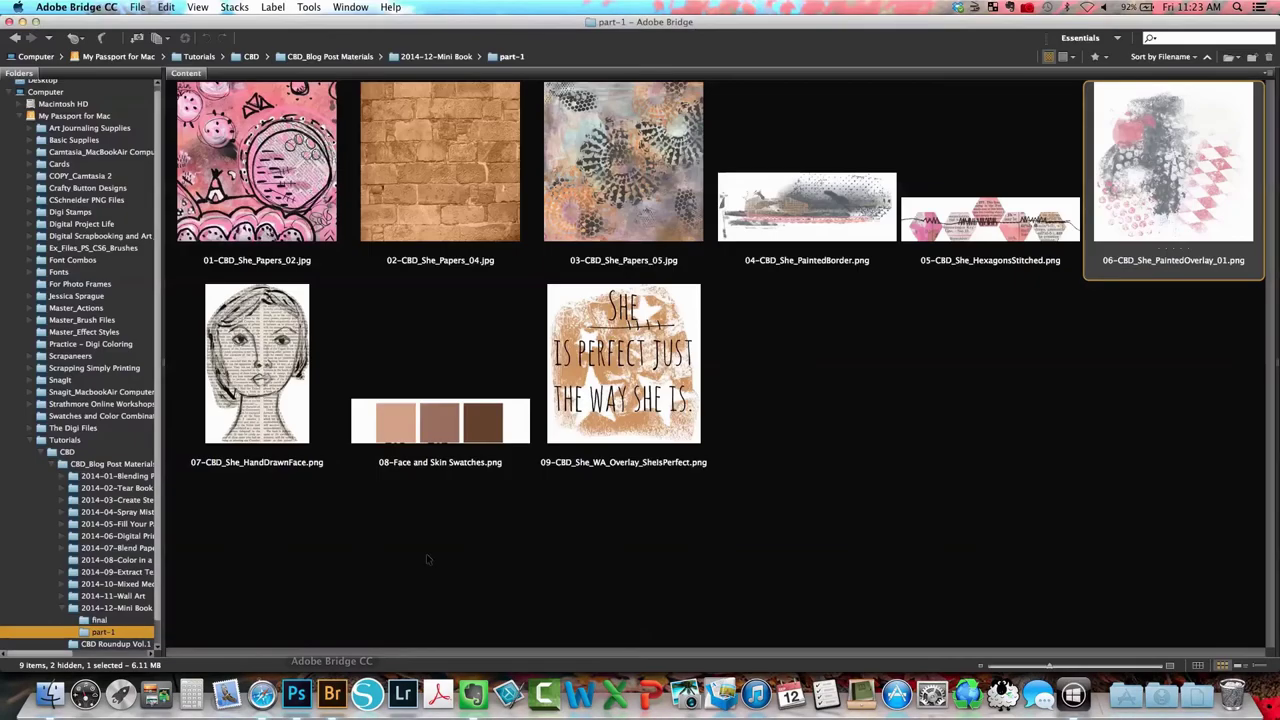
pyautogui.click(282, 401)
pyautogui.rightClick(282, 401)
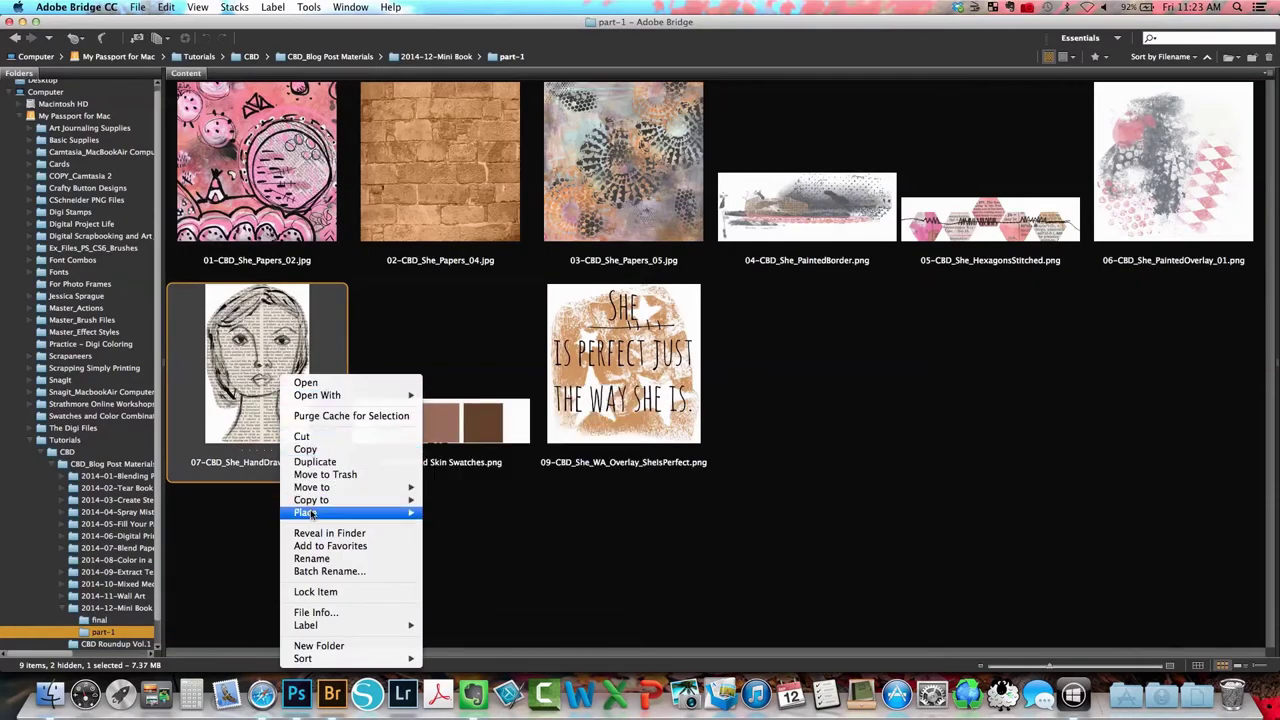
pyautogui.moveTo(305, 513)
pyautogui.click(440, 514)
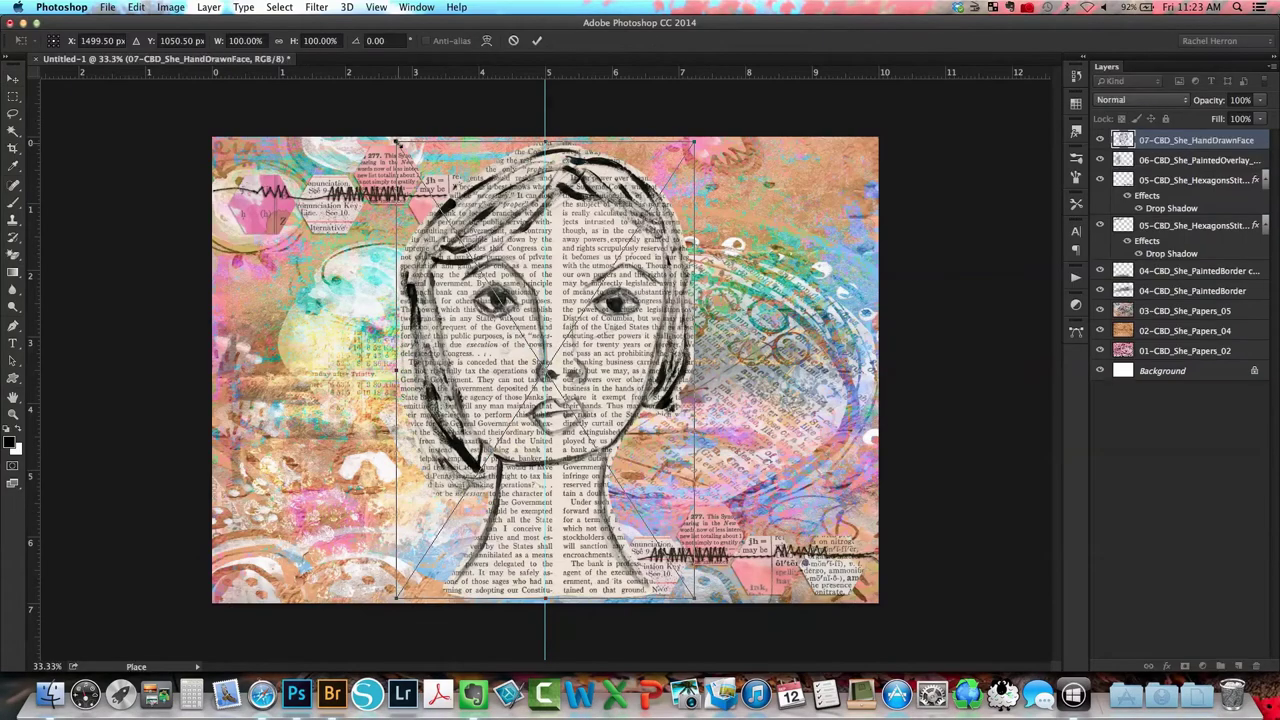
# Scale the hand-drawn face to about 86% and position it on the right page with its neck at the canvas's lower edge.
pyautogui.moveTo(394, 142); pyautogui.dragTo(441, 210)
pyautogui.moveTo(481, 350); pyautogui.dragTo(622, 358)
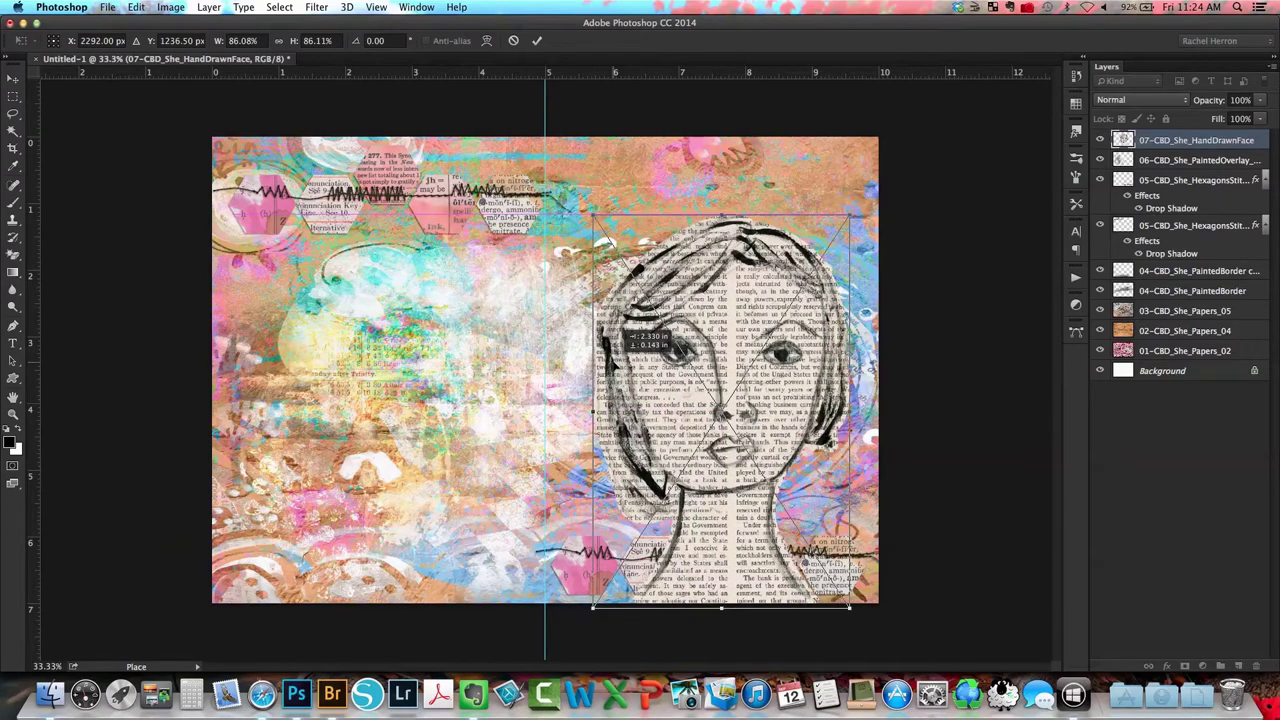
pyautogui.click(537, 41)
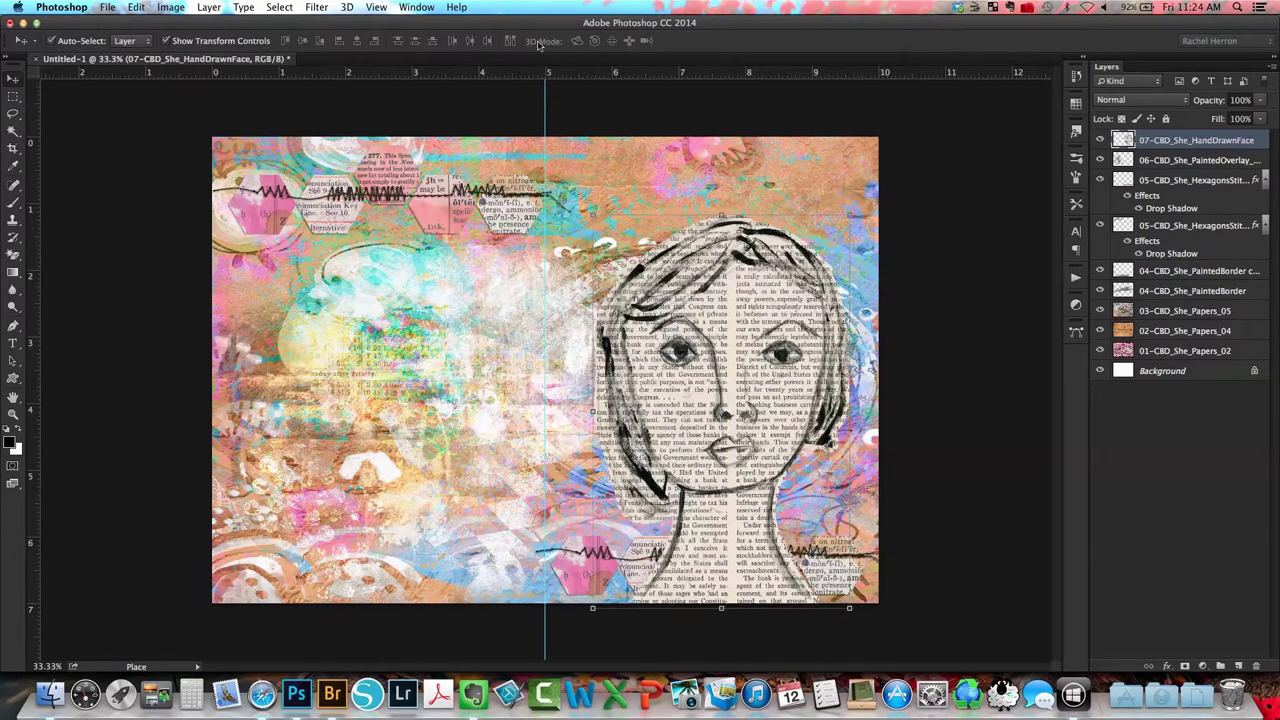
# Place 08-Face and Skin Swatches.png from Adobe Bridge into the Photoshop document, positioned over the left page at its default size.
pyautogui.click(331, 693)
pyautogui.click(418, 428)
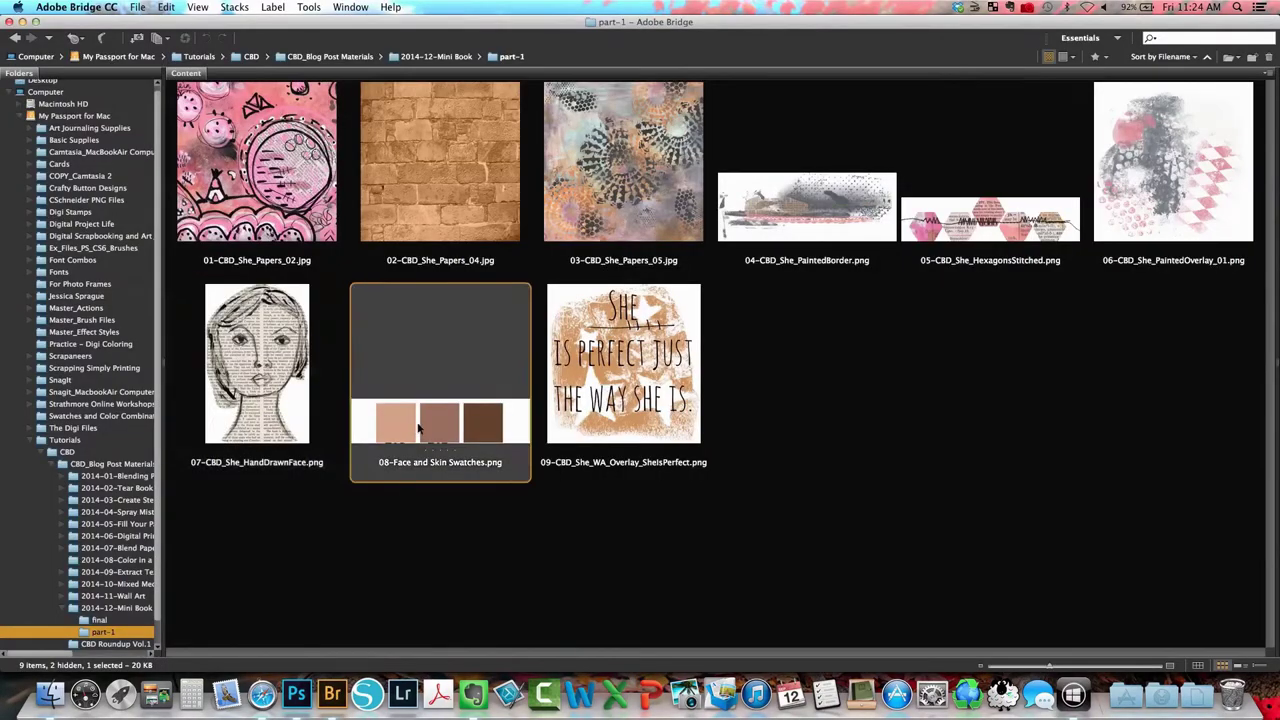
pyautogui.rightClick(418, 428)
pyautogui.moveTo(492, 514)
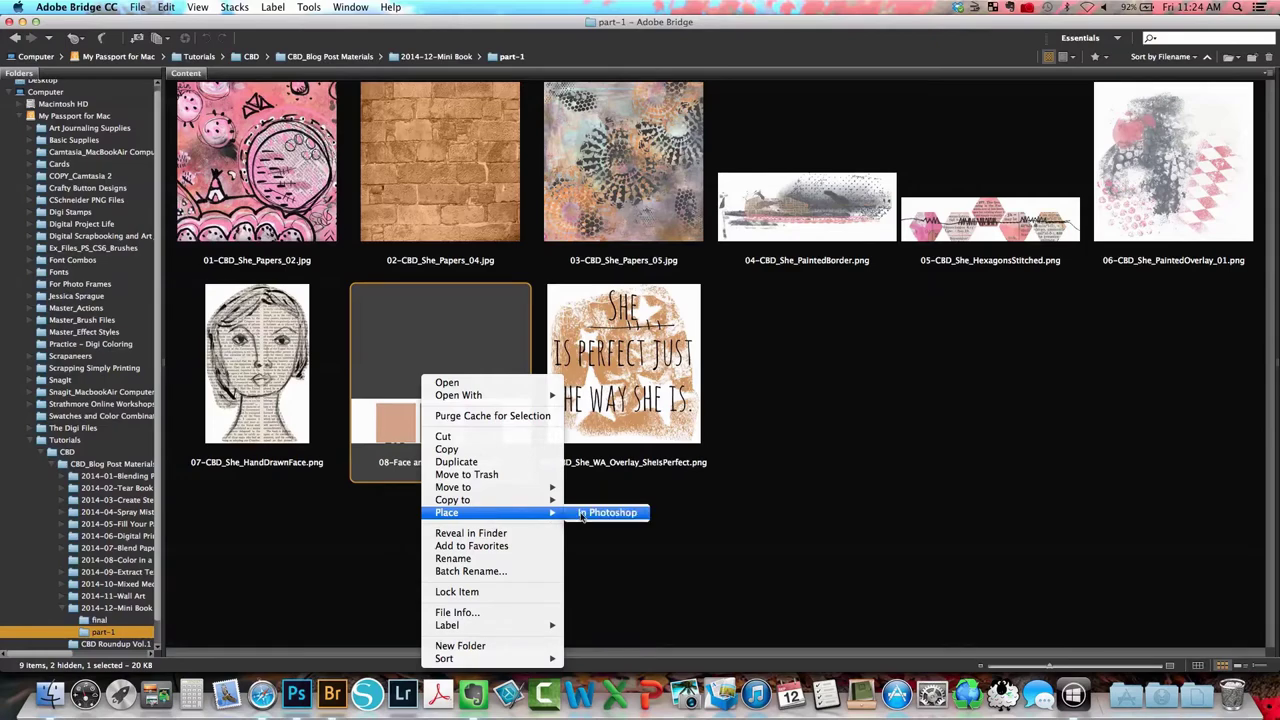
pyautogui.click(605, 513)
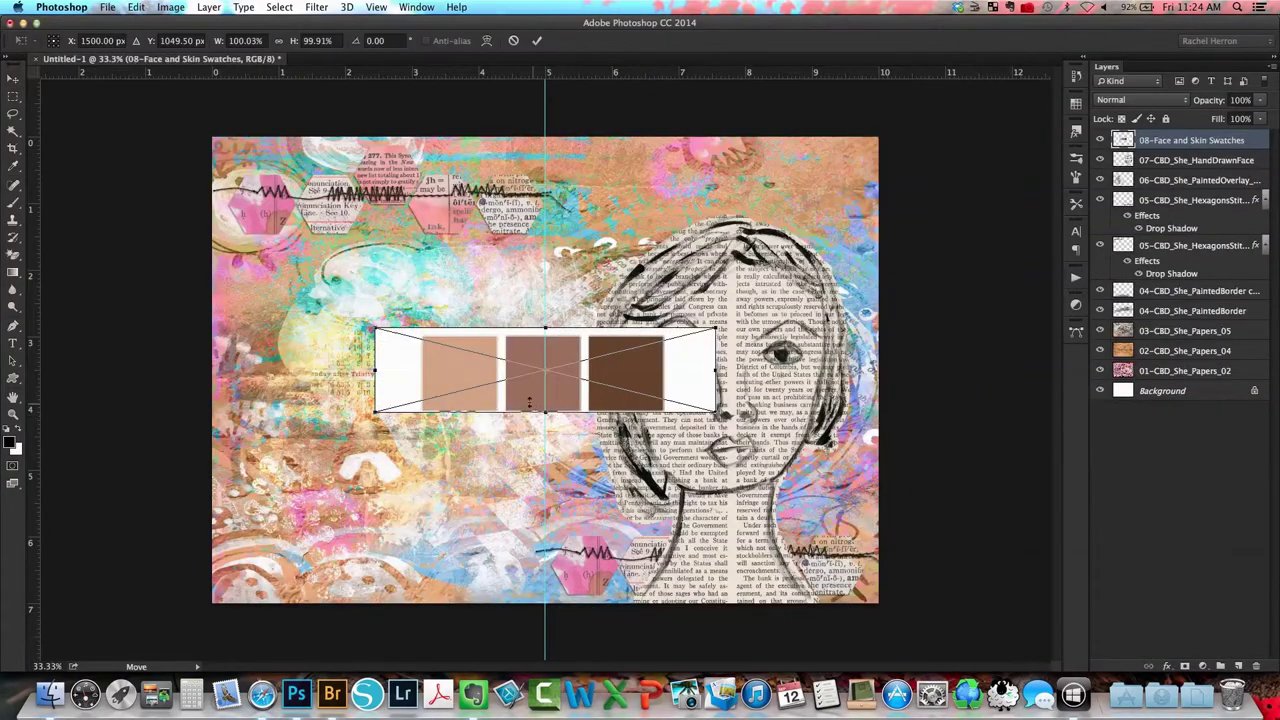
pyautogui.moveTo(477, 371); pyautogui.dragTo(294, 349)
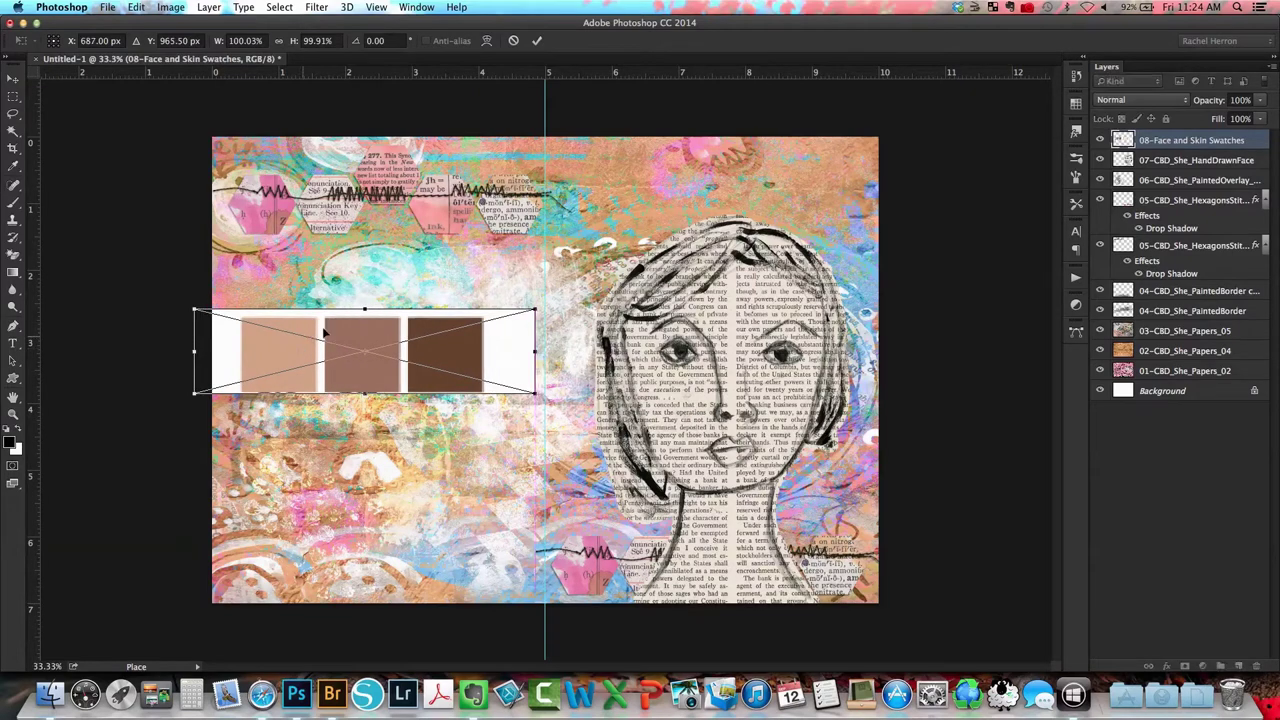
pyautogui.click(537, 41)
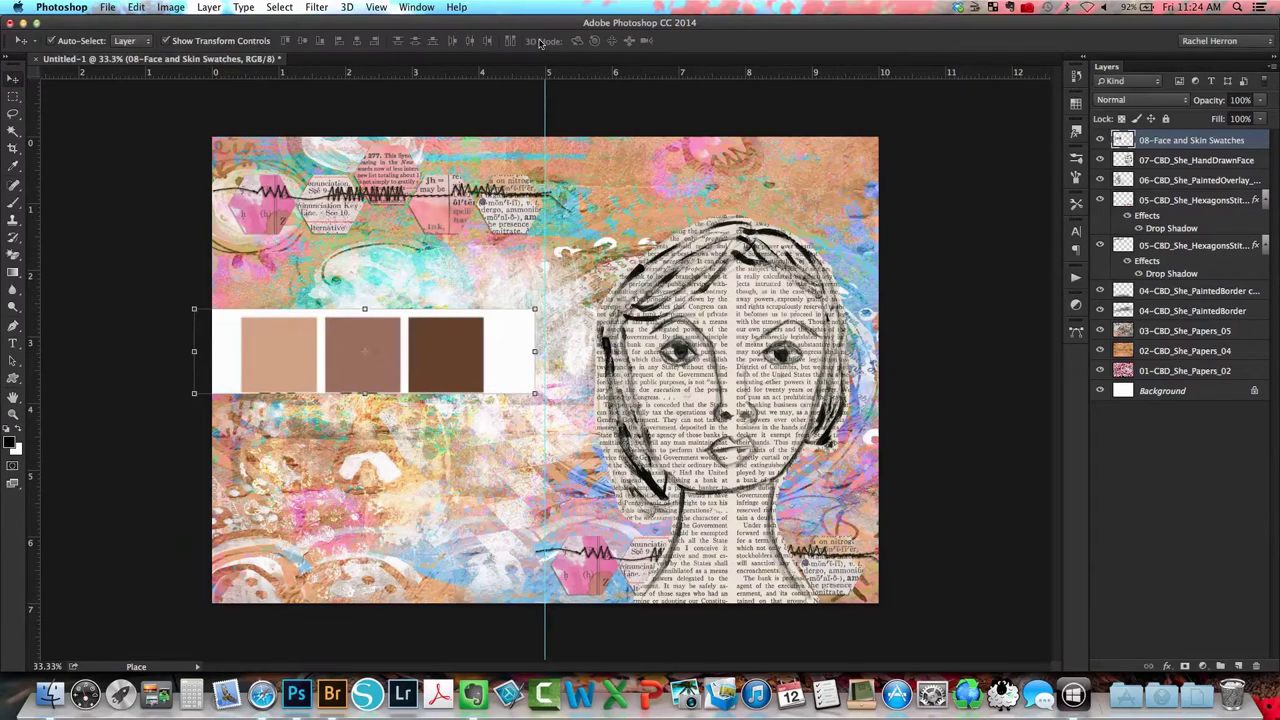
# Select the face area inside the hair outline on the 07-CBD_She_HandDrawnFace layer with the Magic Wand.
pyautogui.click(1195, 164)
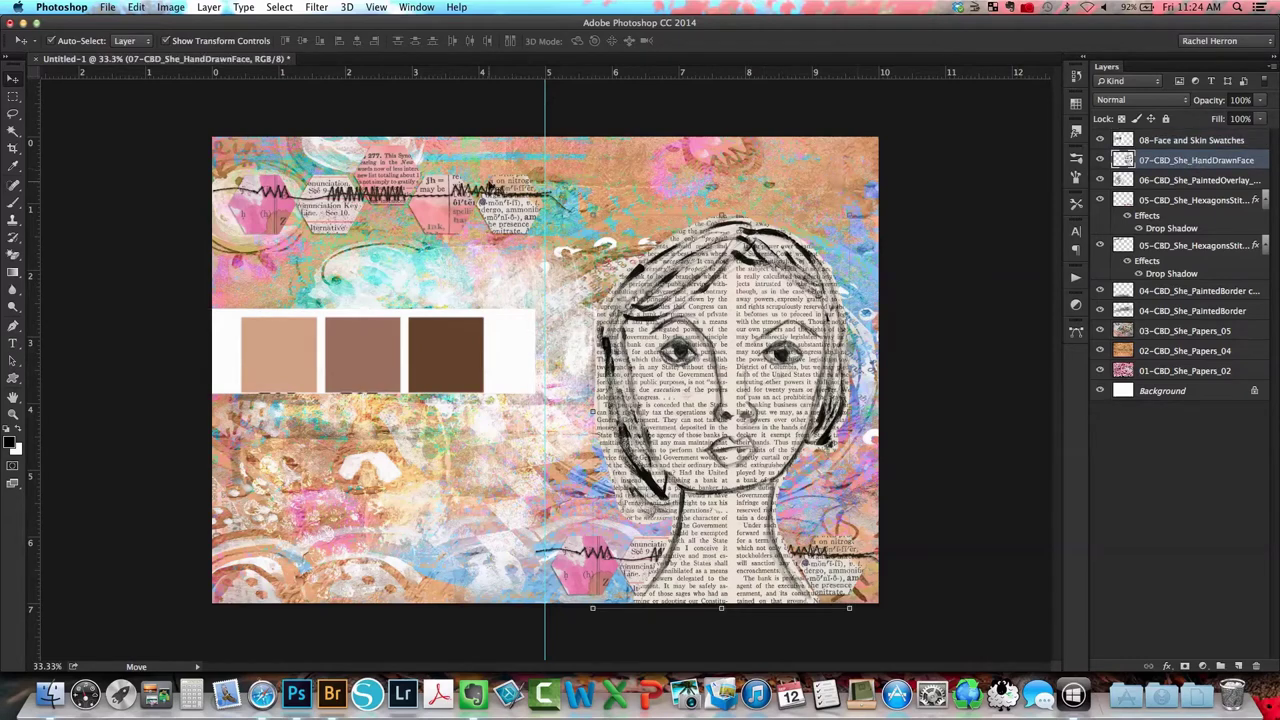
pyautogui.click(13, 131)
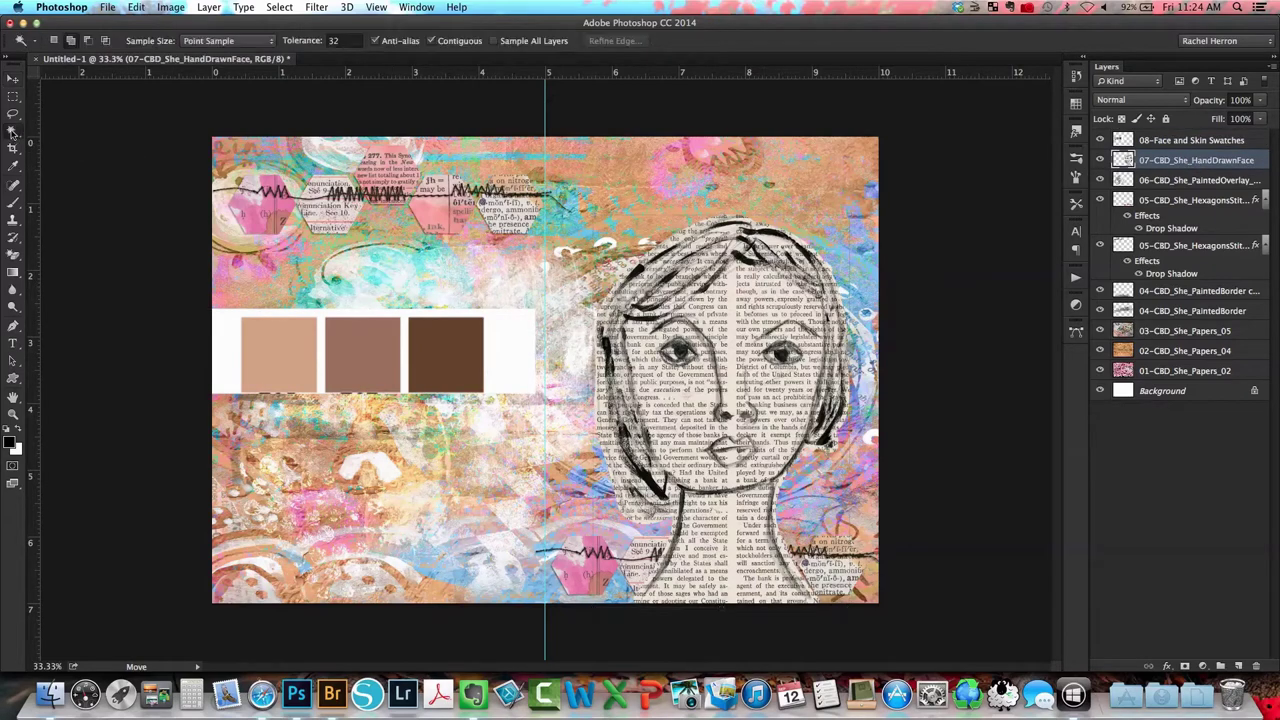
pyautogui.click(720, 320)
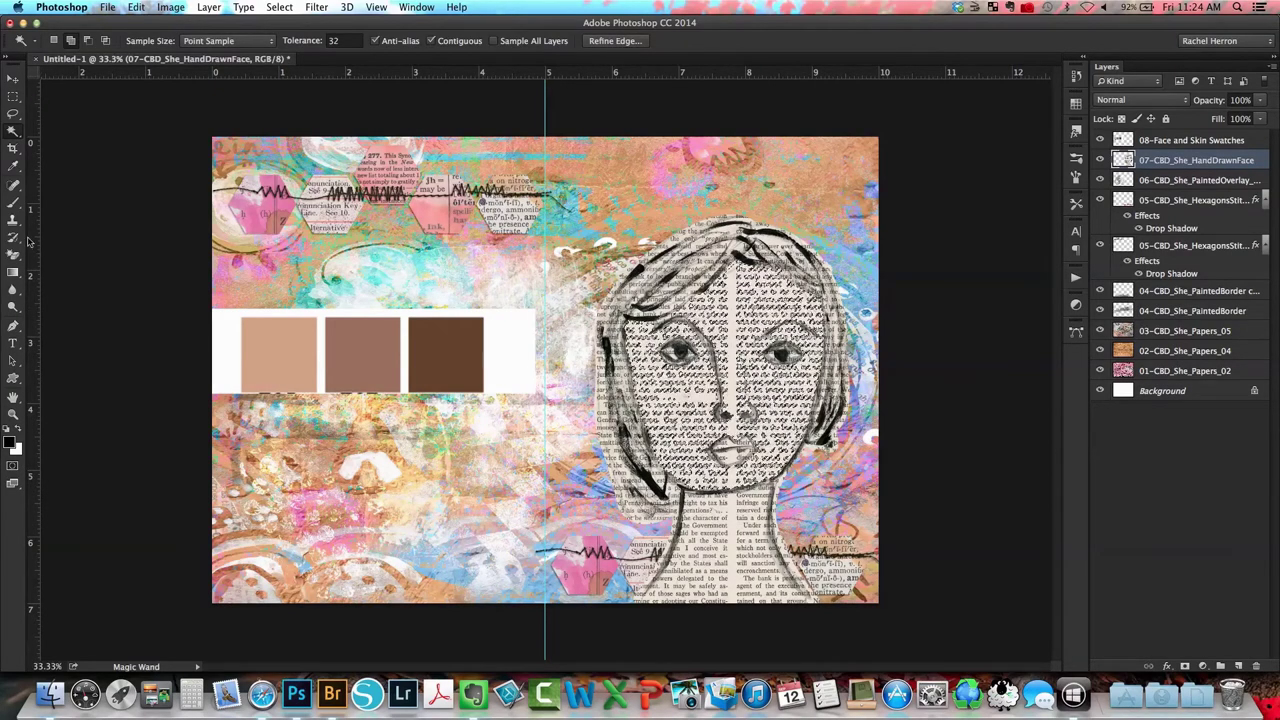
# Sample the lightest skin swatch and fill the selected face area with a solid color fill layer named Face.
pyautogui.click(14, 166)
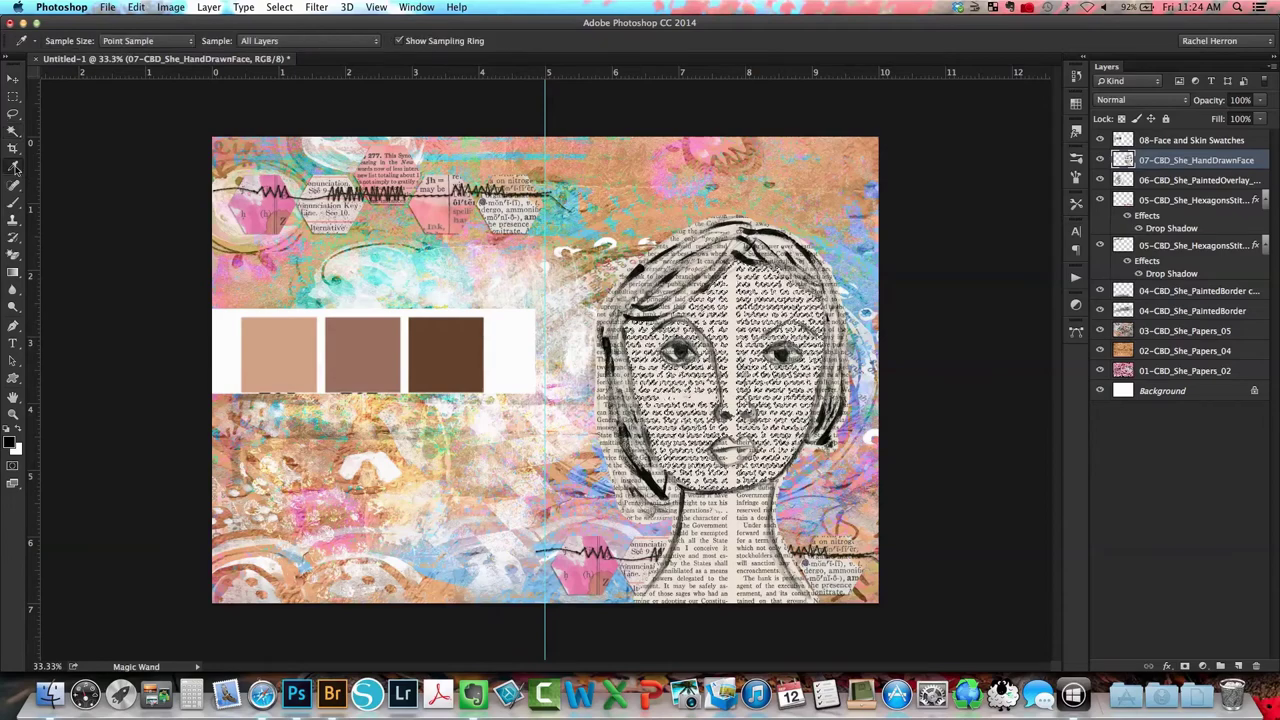
pyautogui.click(276, 349)
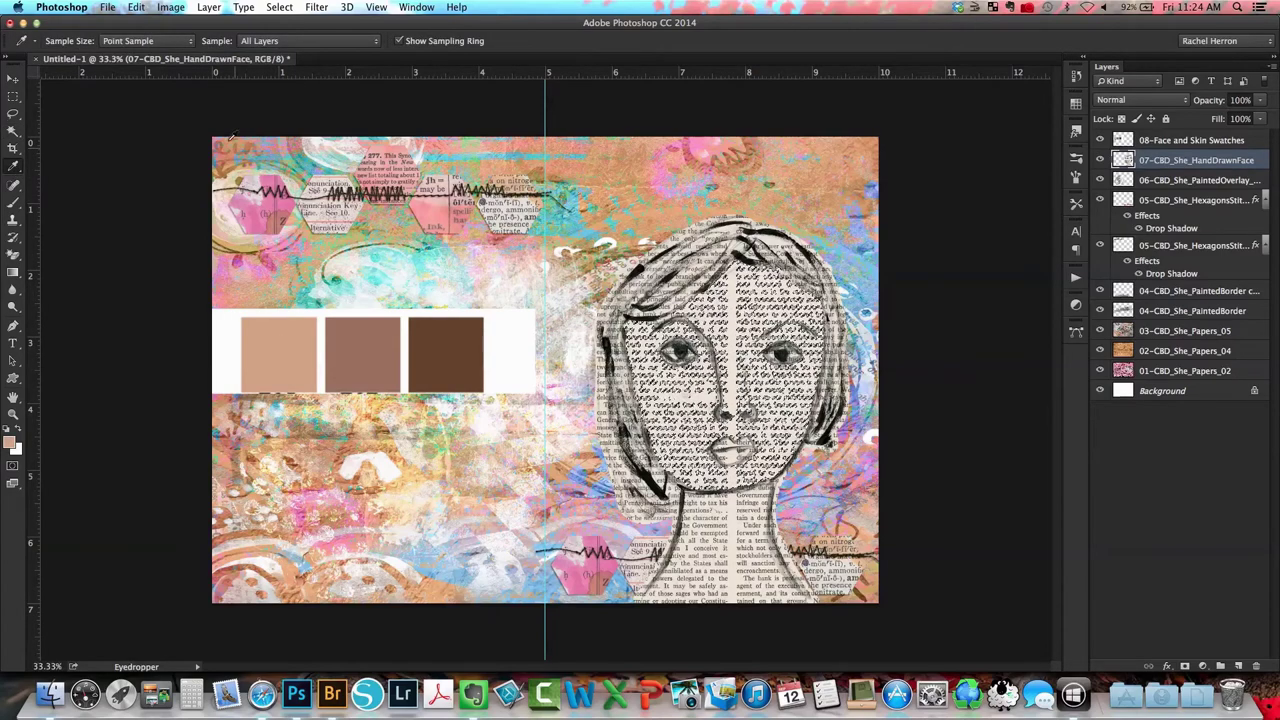
pyautogui.click(209, 7)
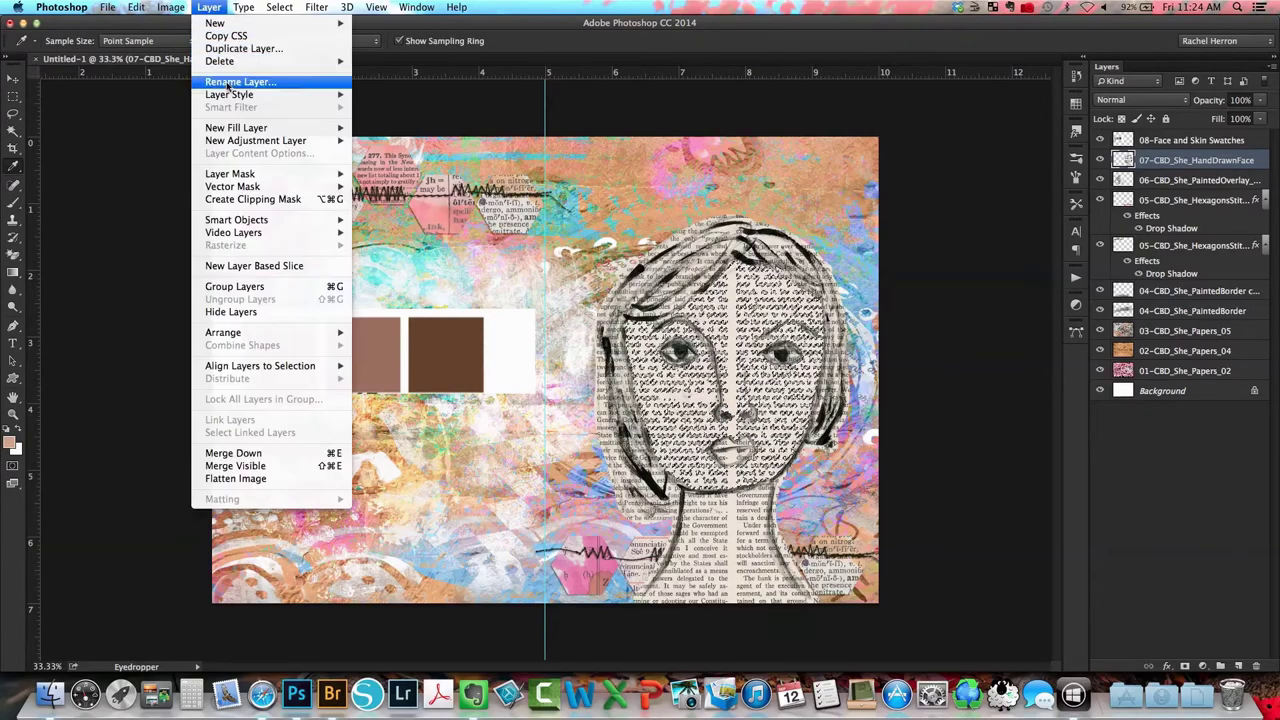
pyautogui.moveTo(232, 128)
pyautogui.click(371, 128)
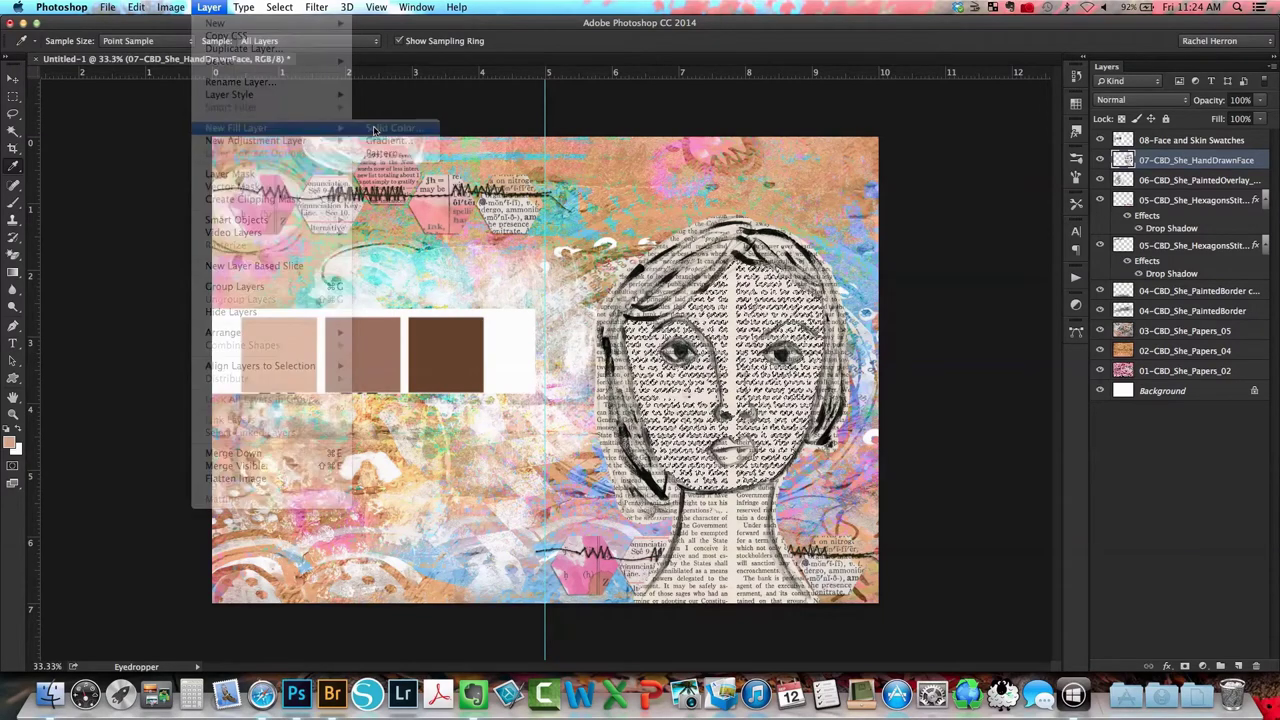
pyautogui.write('Face')
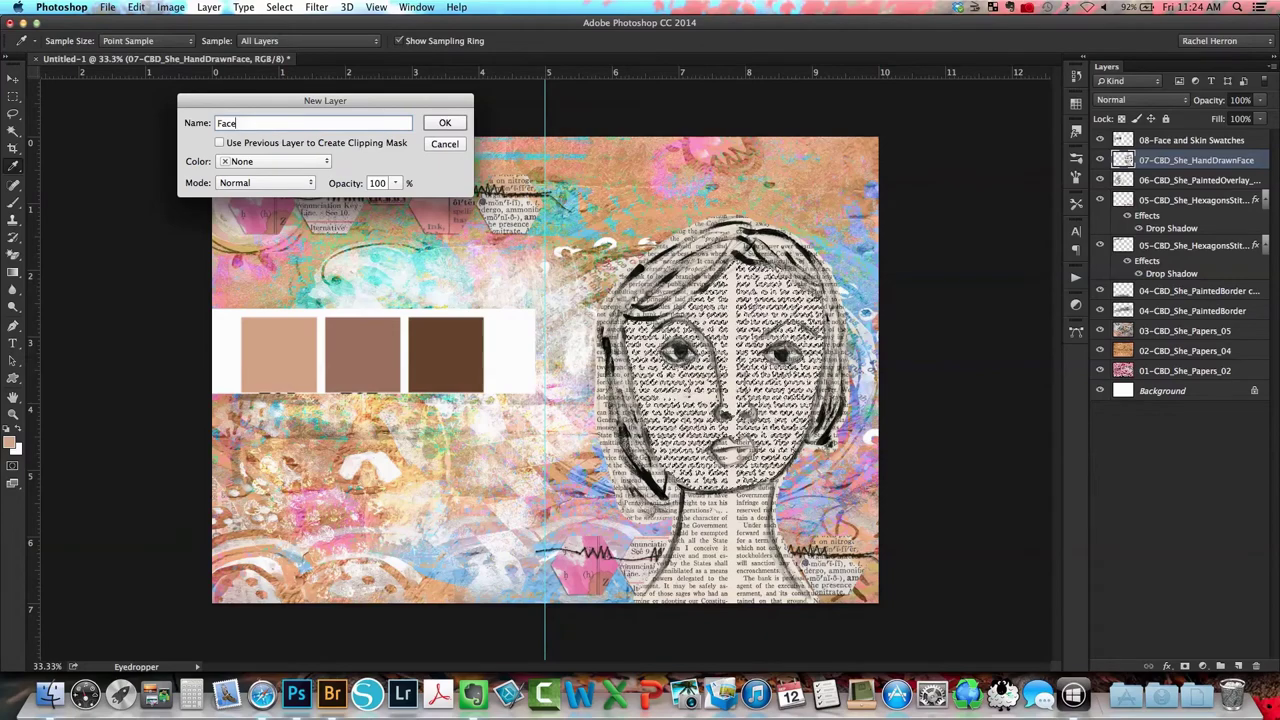
pyautogui.press('Return')
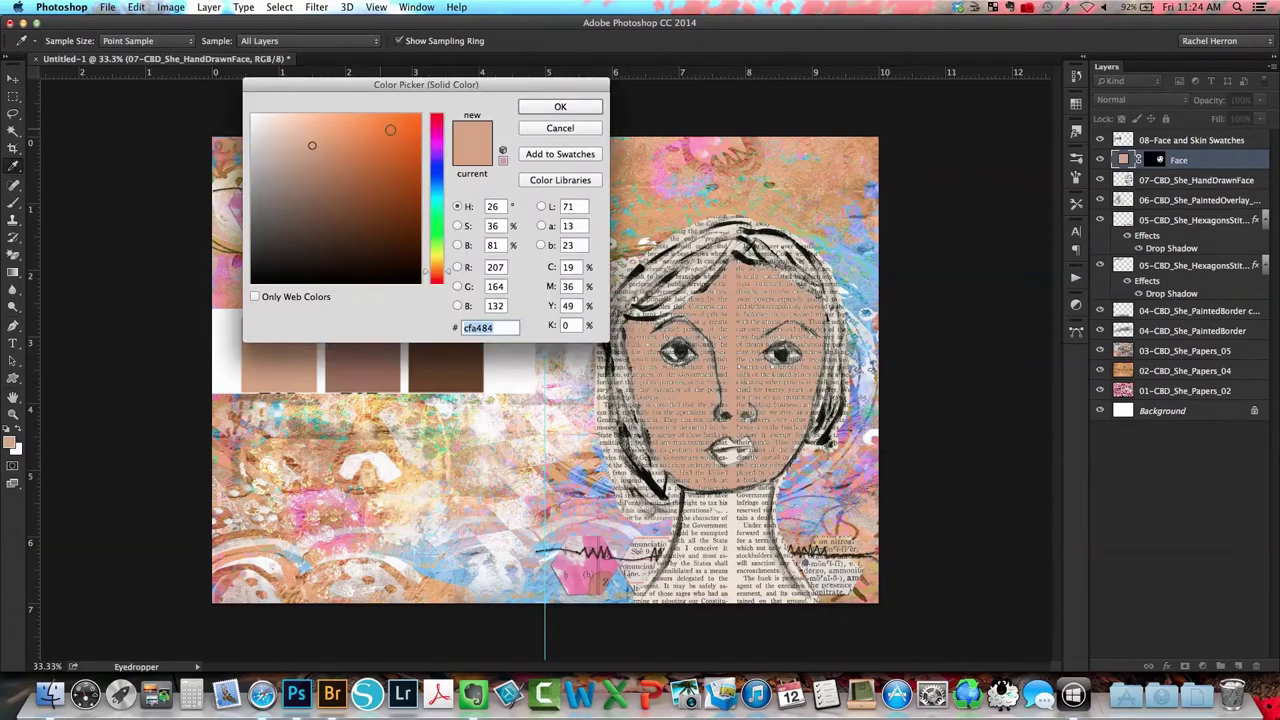
pyautogui.click(563, 106)
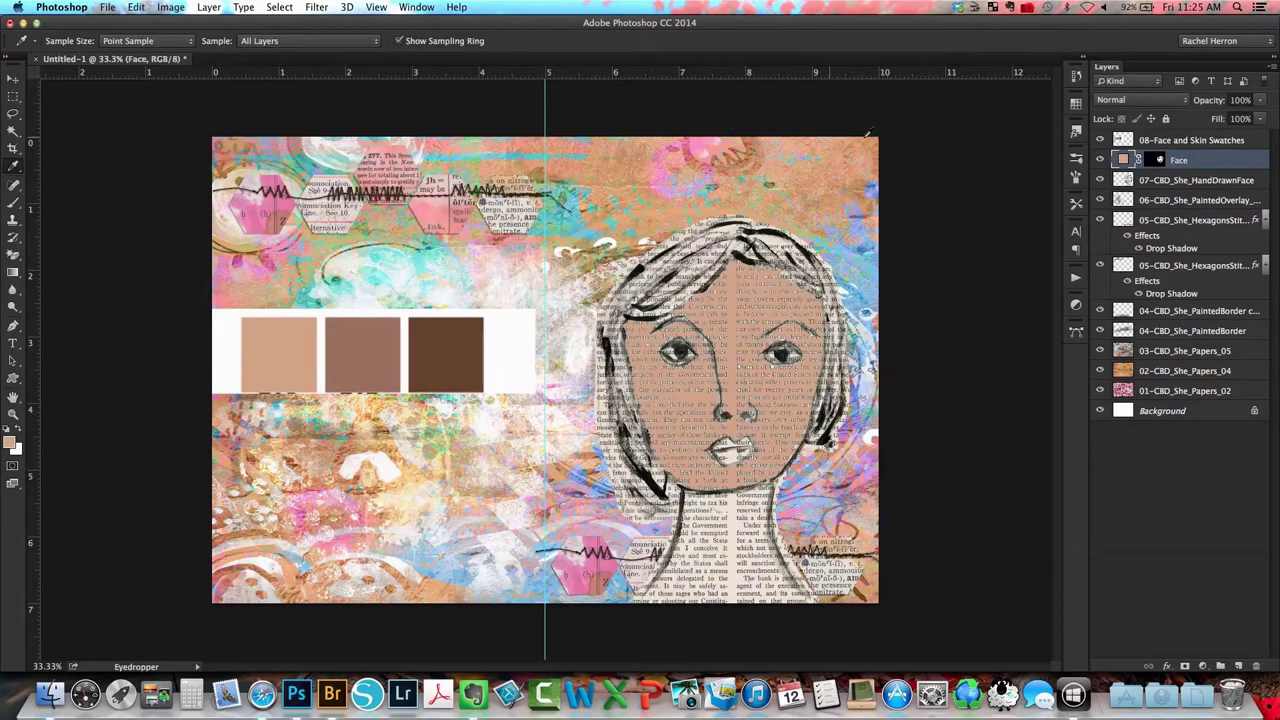
# Add an Inner Glow to the Face layer, with its color sampled from the middle skin swatch.
pyautogui.rightClick(1178, 163)
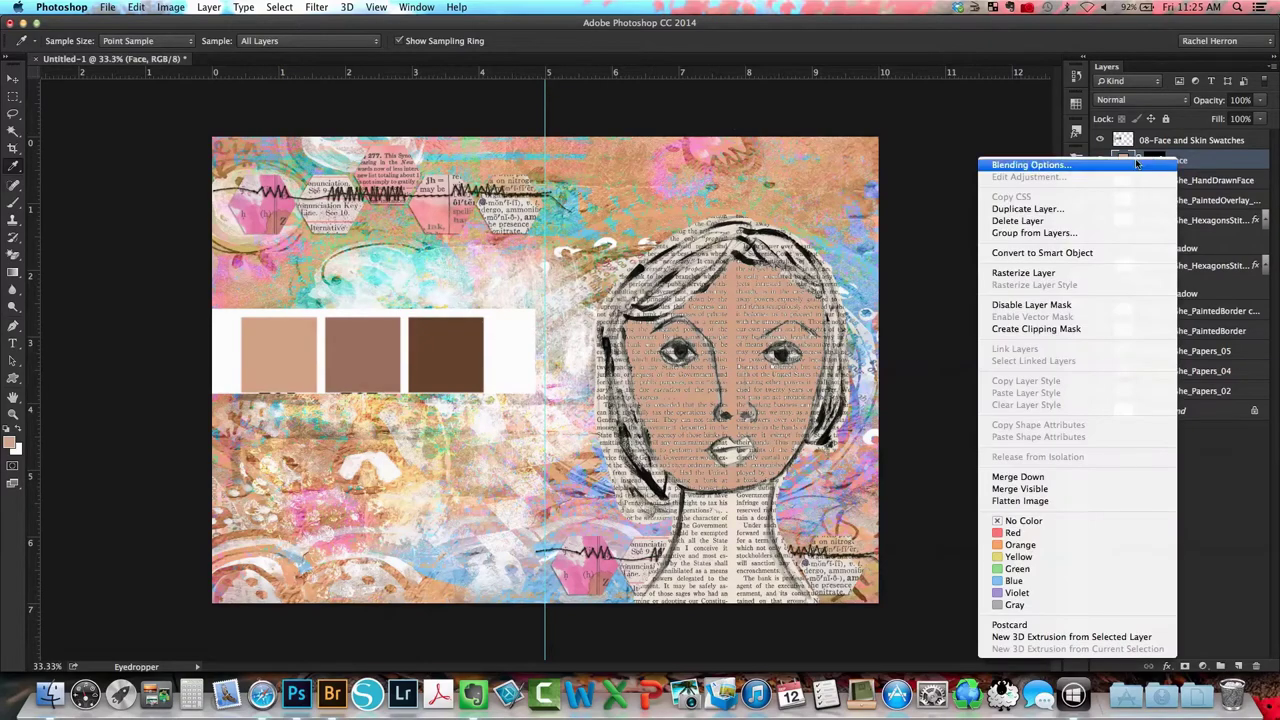
pyautogui.click(1048, 170)
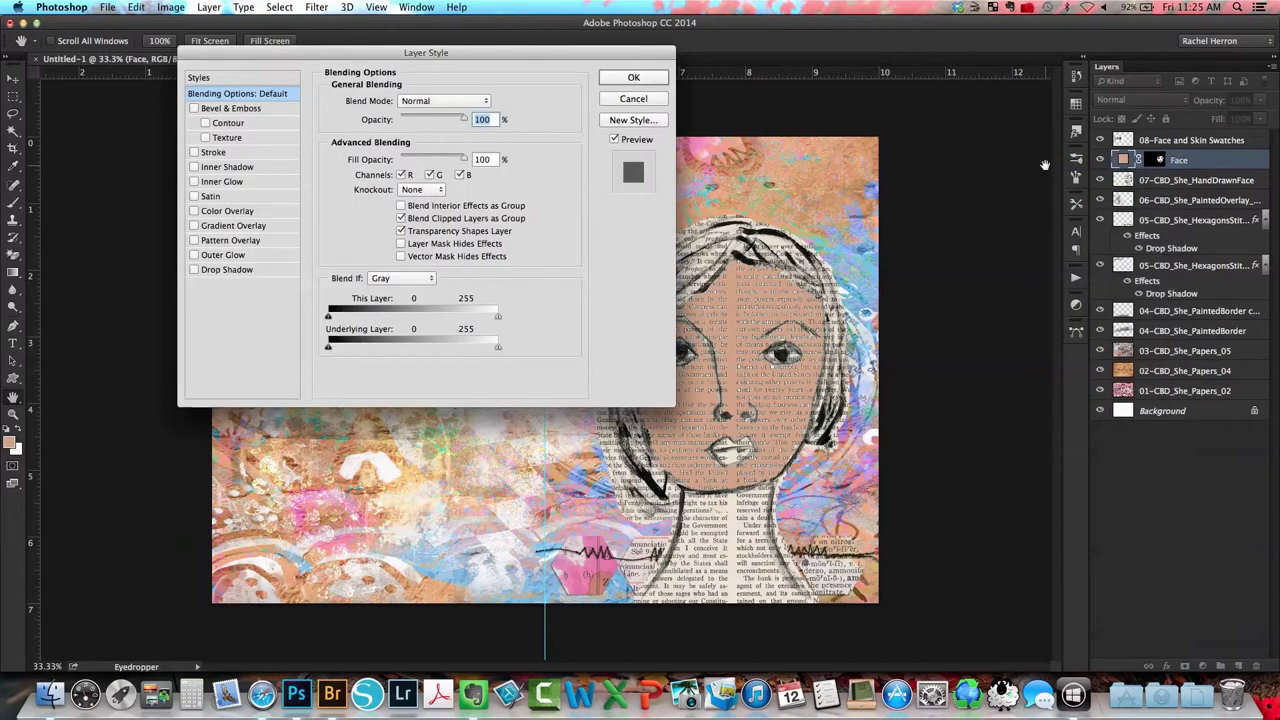
pyautogui.moveTo(510, 57); pyautogui.dragTo(399, 54)
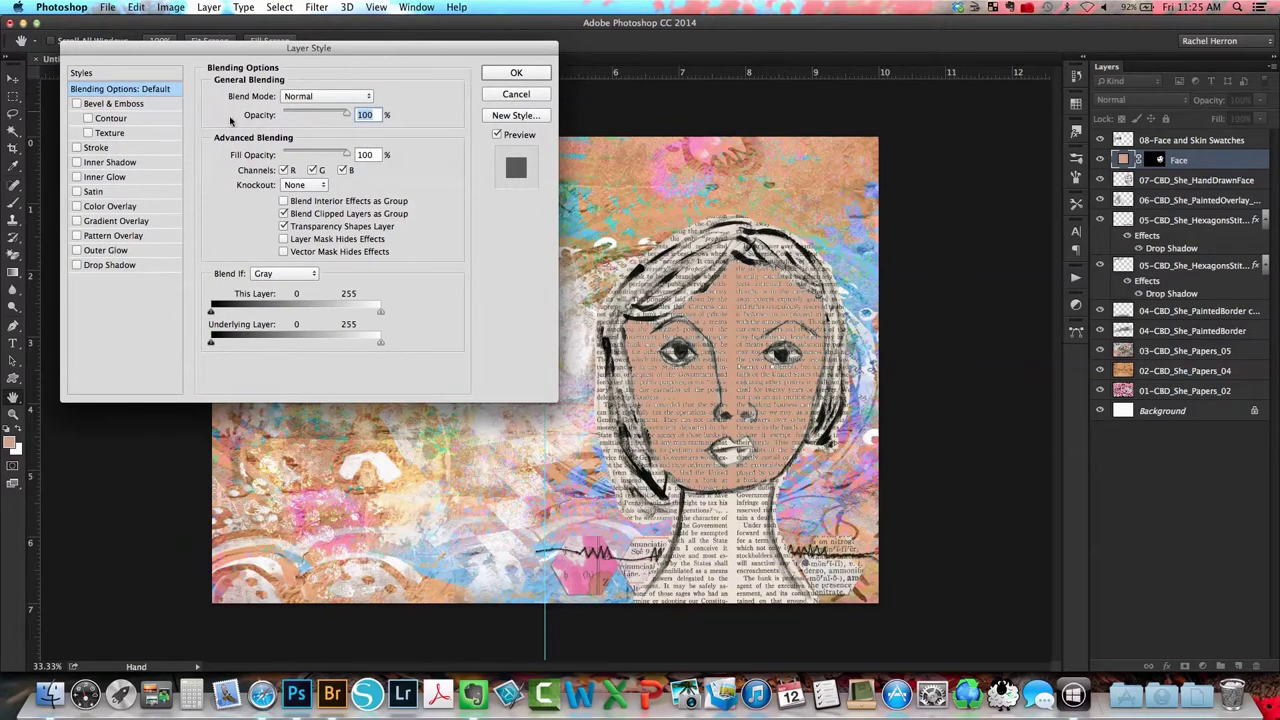
pyautogui.click(120, 178)
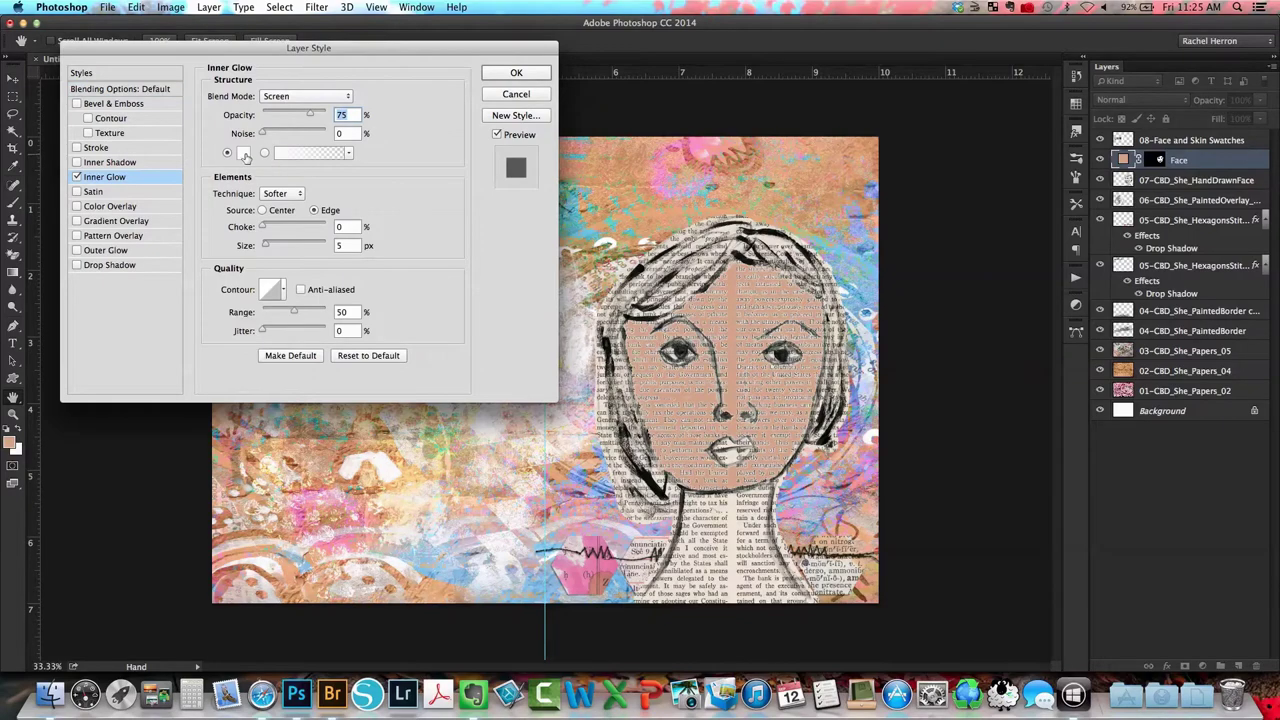
pyautogui.click(243, 153)
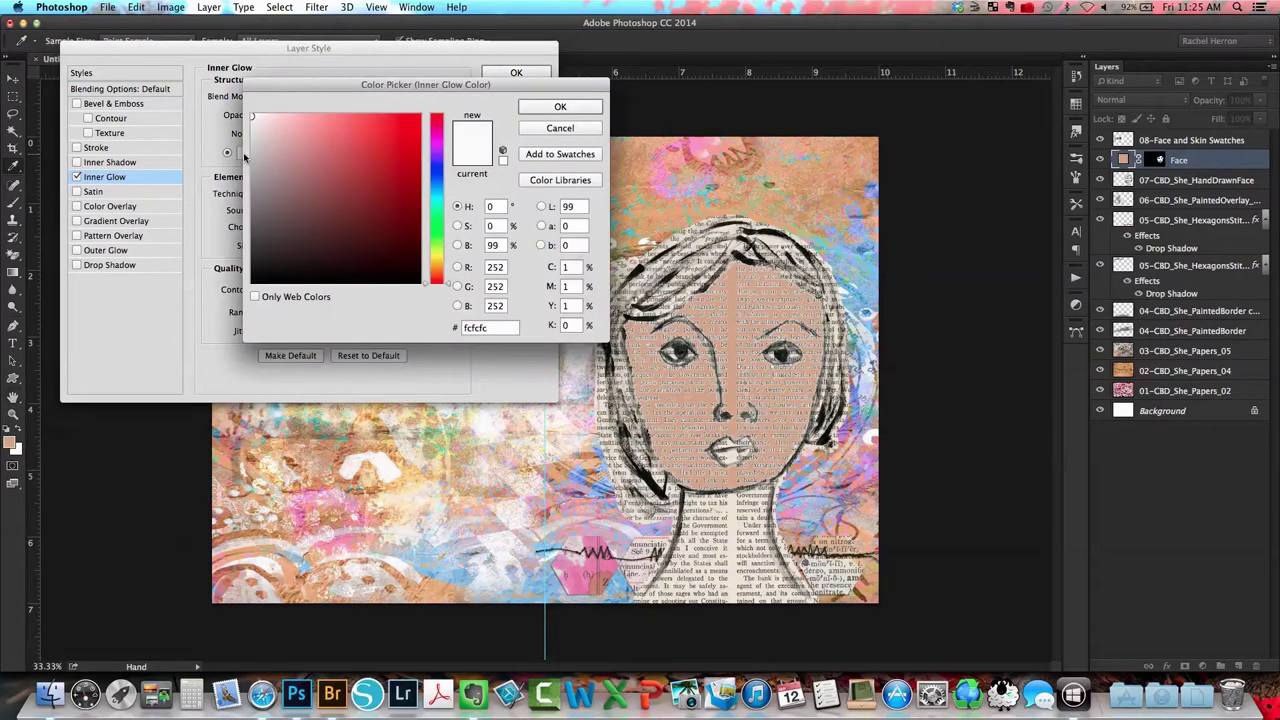
pyautogui.moveTo(305, 48); pyautogui.dragTo(1034, 37)
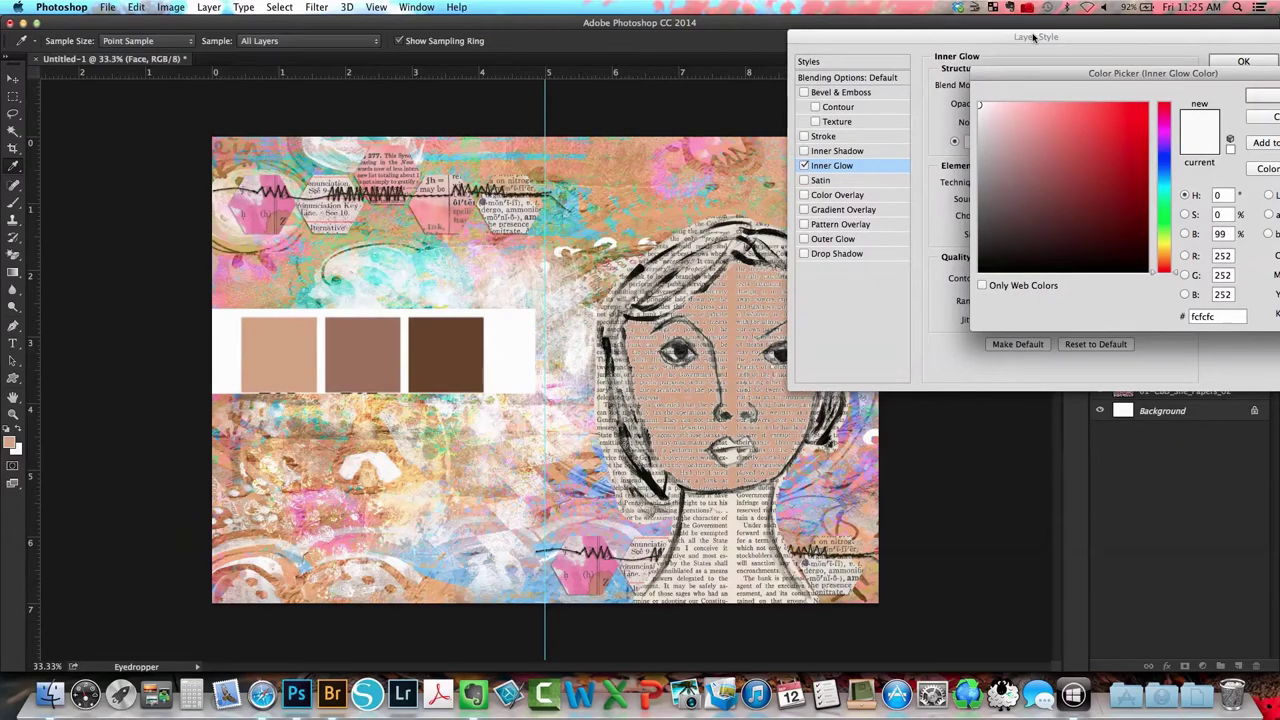
pyautogui.scroll(1, 565, 285)
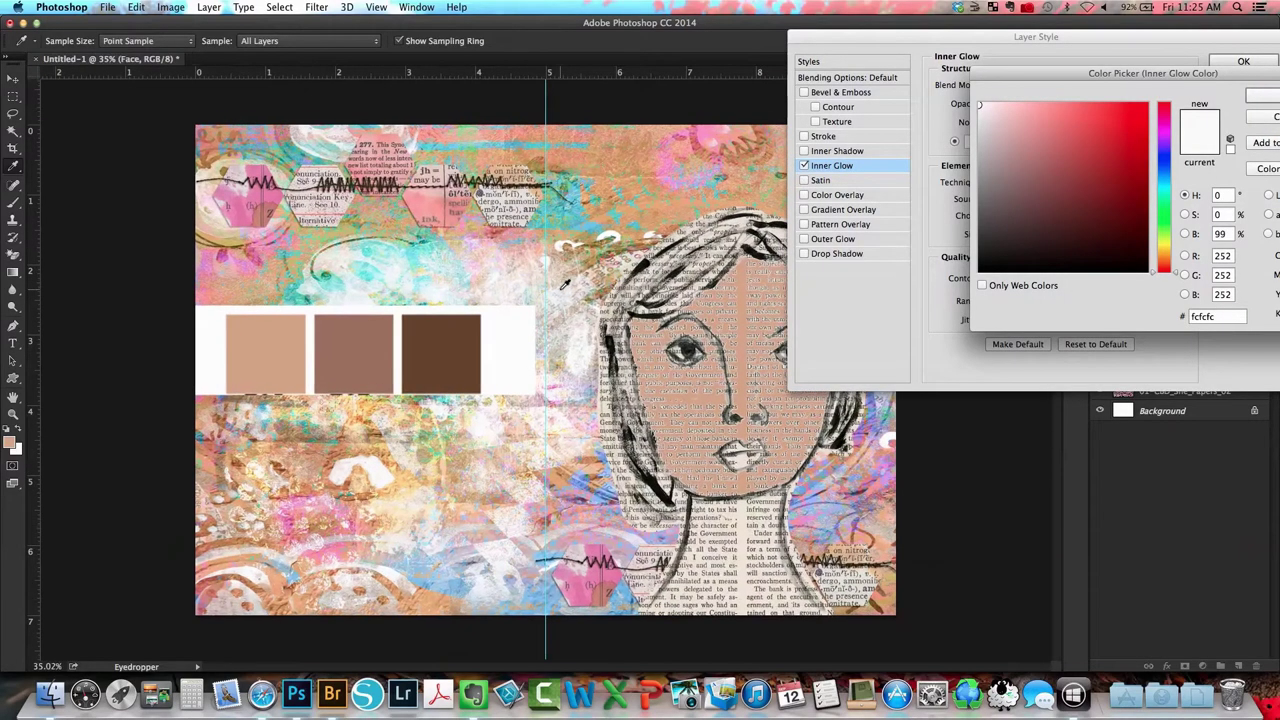
pyautogui.scroll(2, 565, 285)
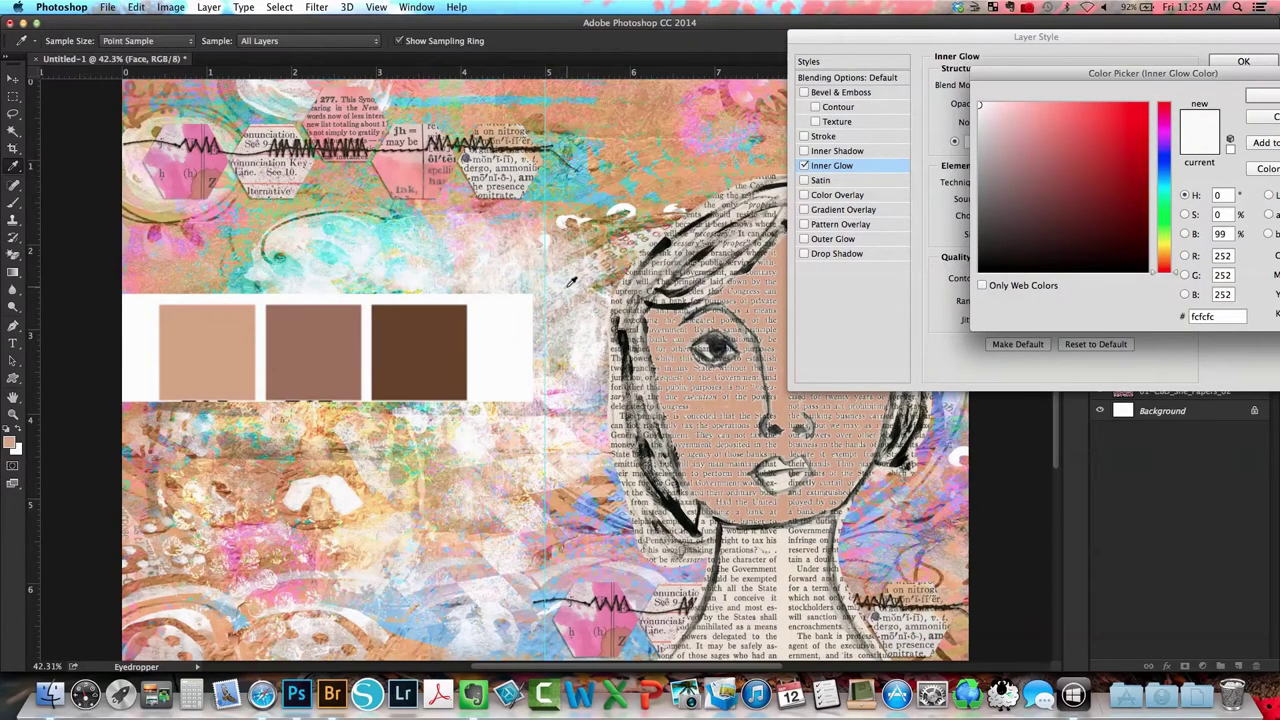
pyautogui.click(340, 329)
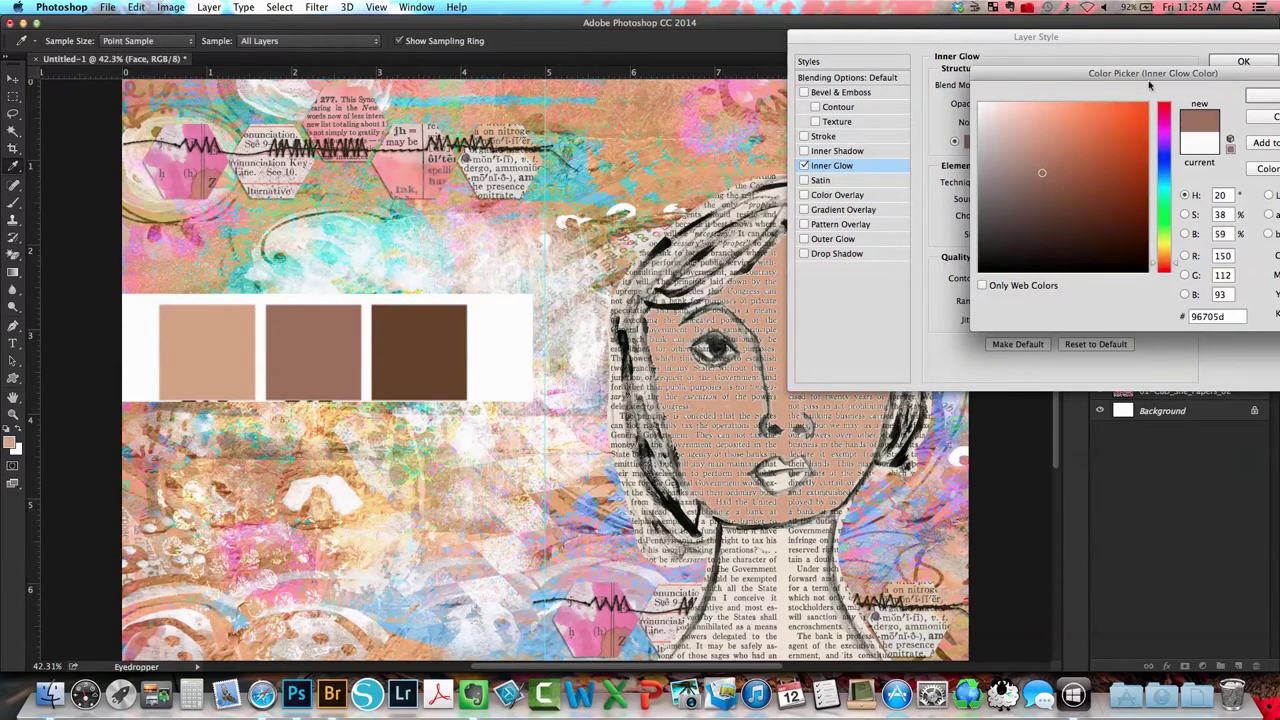
pyautogui.click(1258, 95)
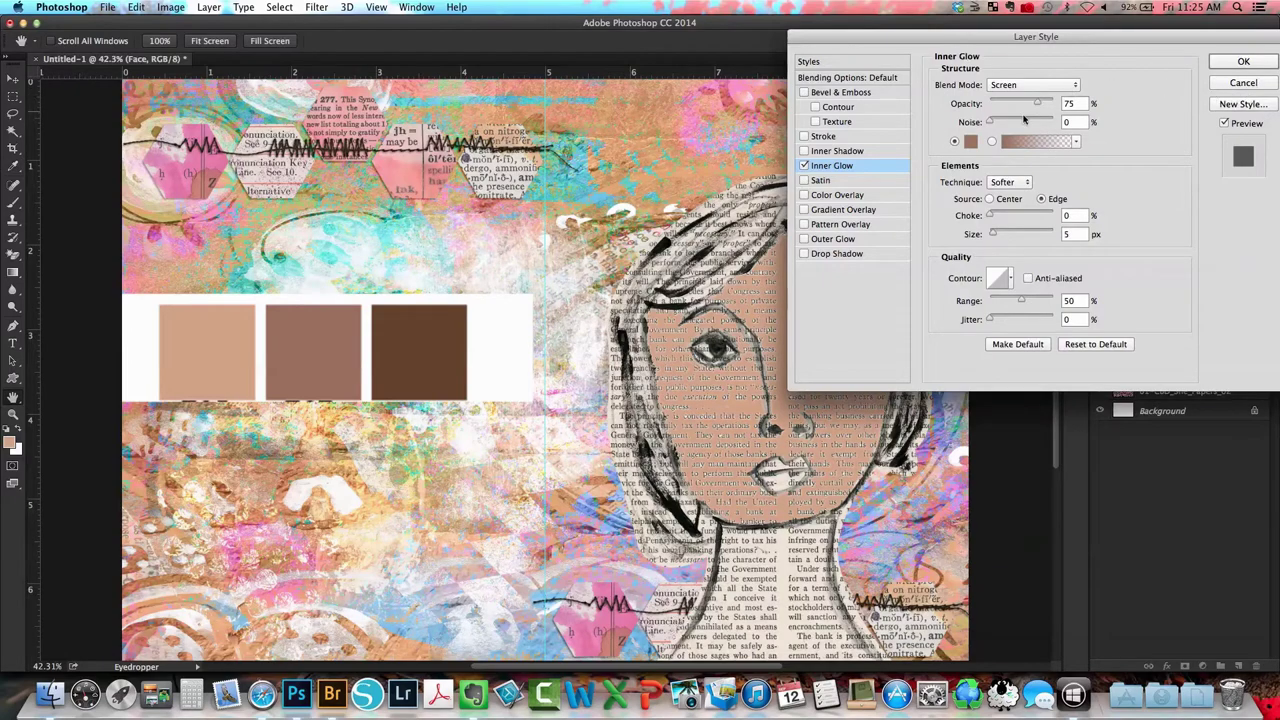
# Set the Inner Glow's source to Center and its size to 250 px.
pyautogui.doubleClick(1068, 234)
pyautogui.click(988, 199)
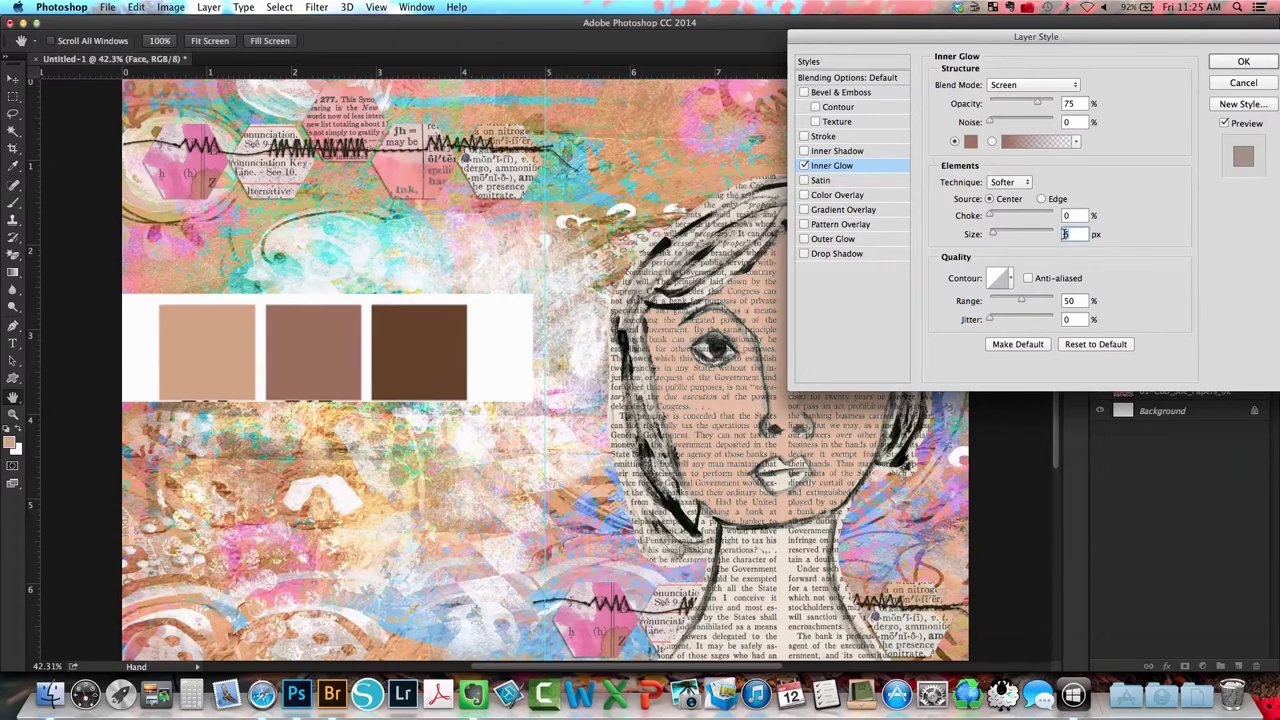
pyautogui.write('250')
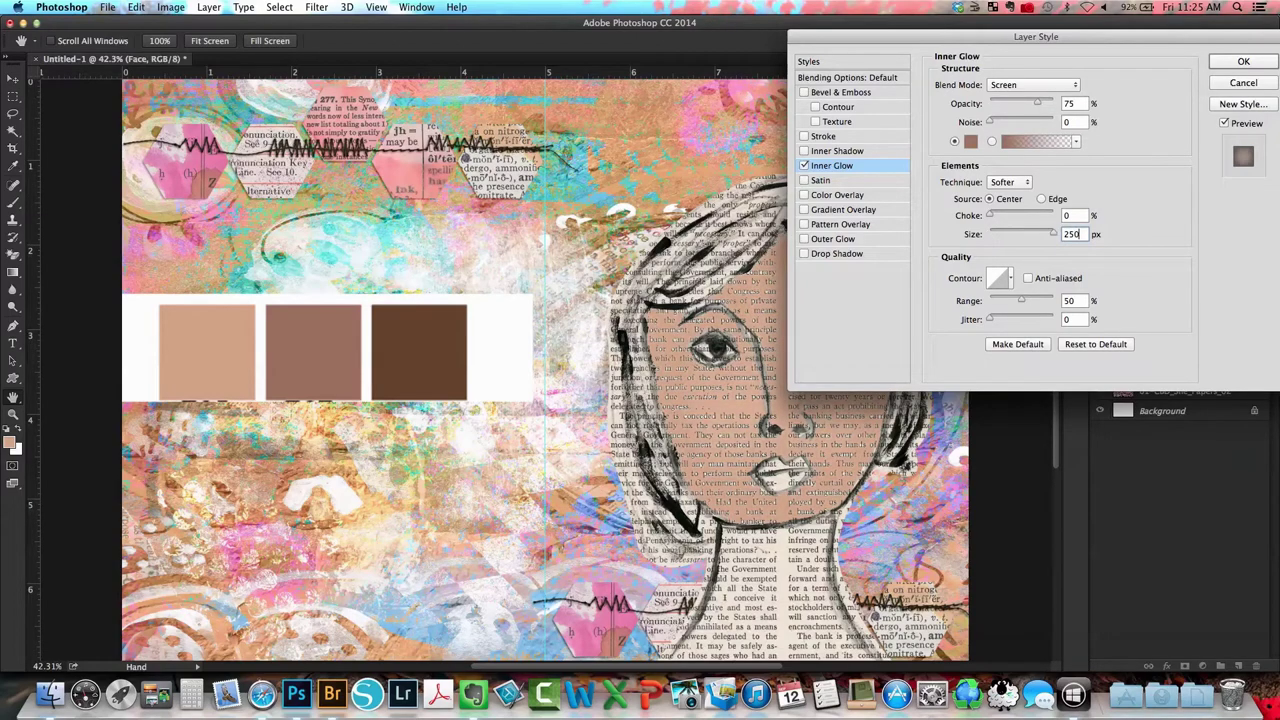
# Add an Inner Shadow to the Face layer with Linear Burn blending and the color sampled from the darkest skin swatch.
pyautogui.click(858, 152)
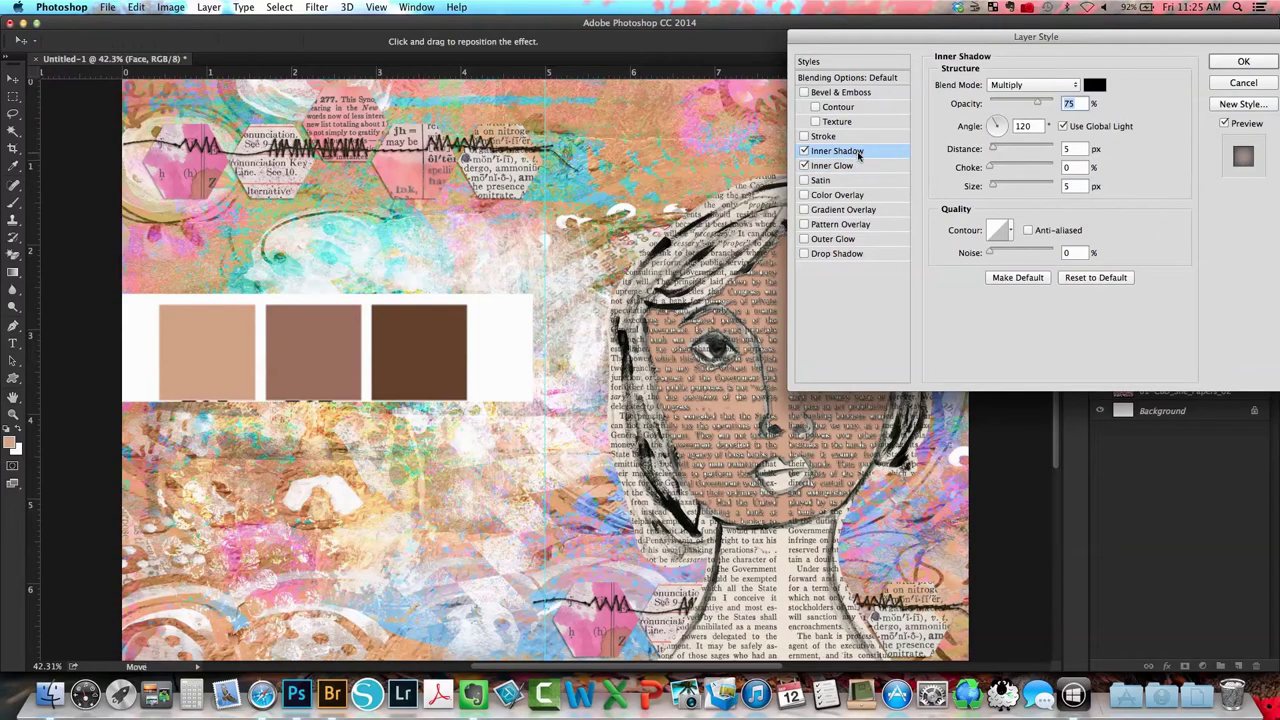
pyautogui.click(995, 88)
pyautogui.click(1017, 108)
pyautogui.click(1093, 86)
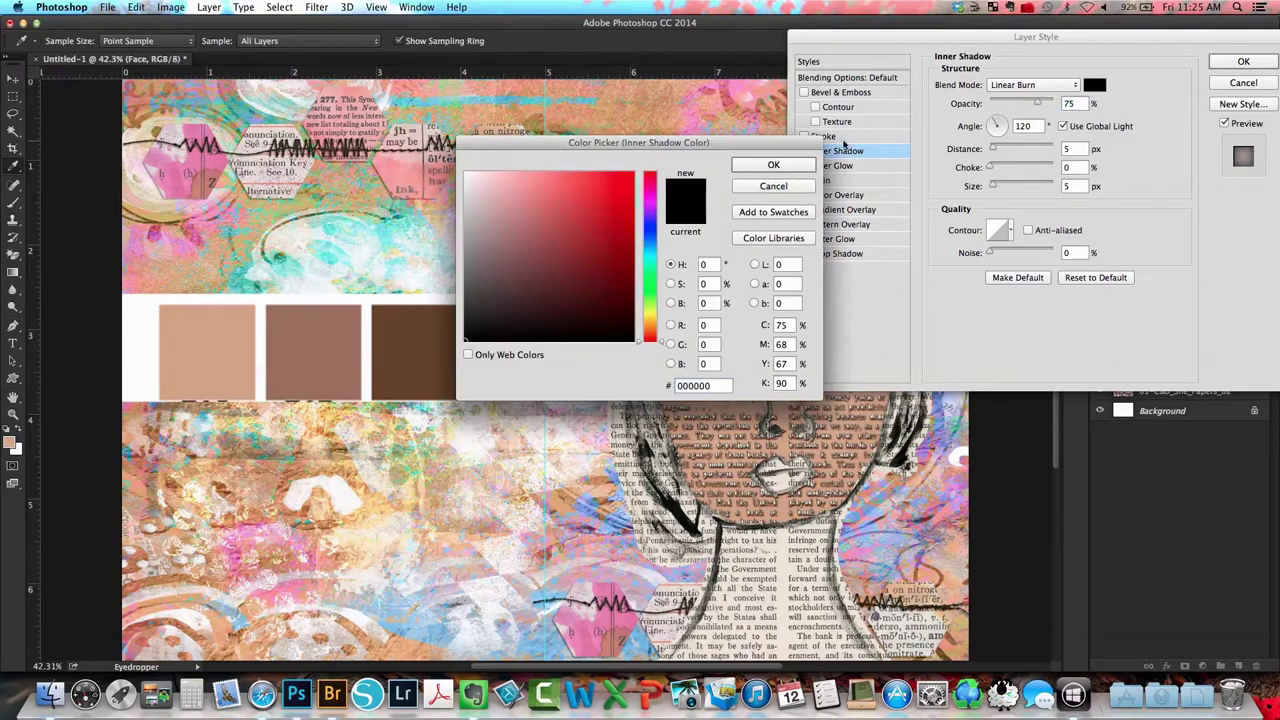
pyautogui.moveTo(778, 144); pyautogui.dragTo(1179, 253)
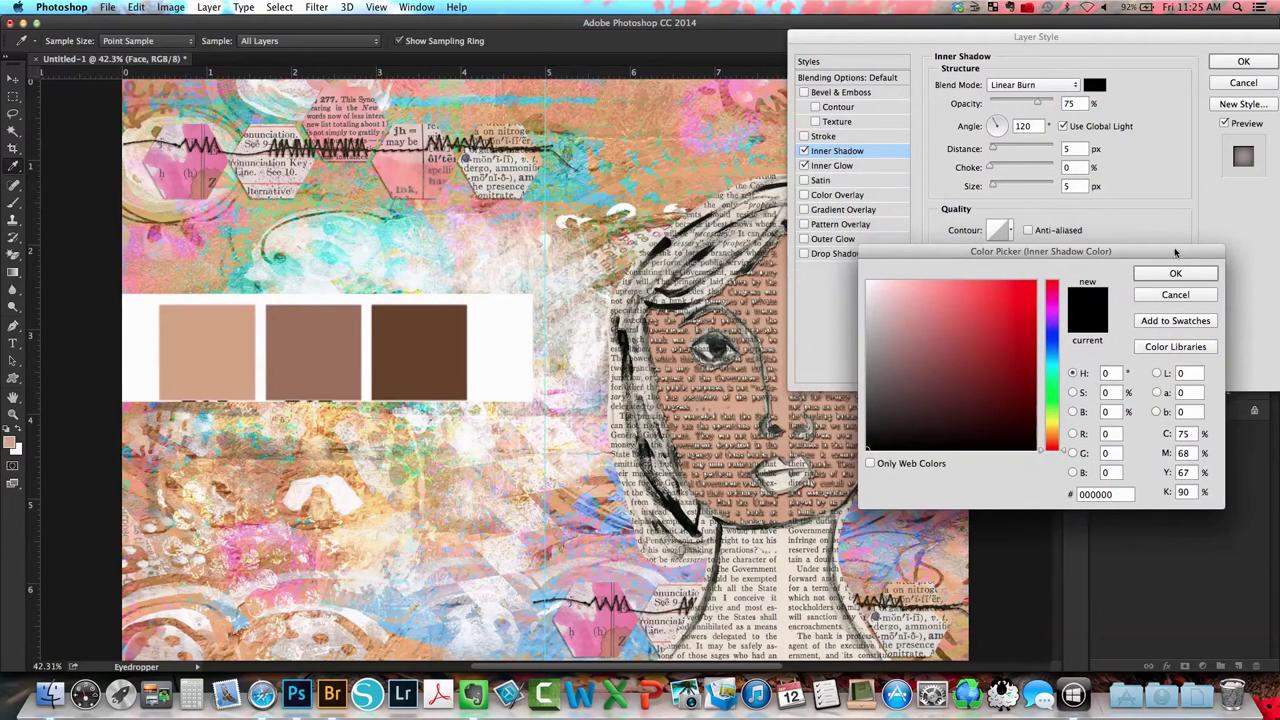
pyautogui.click(443, 325)
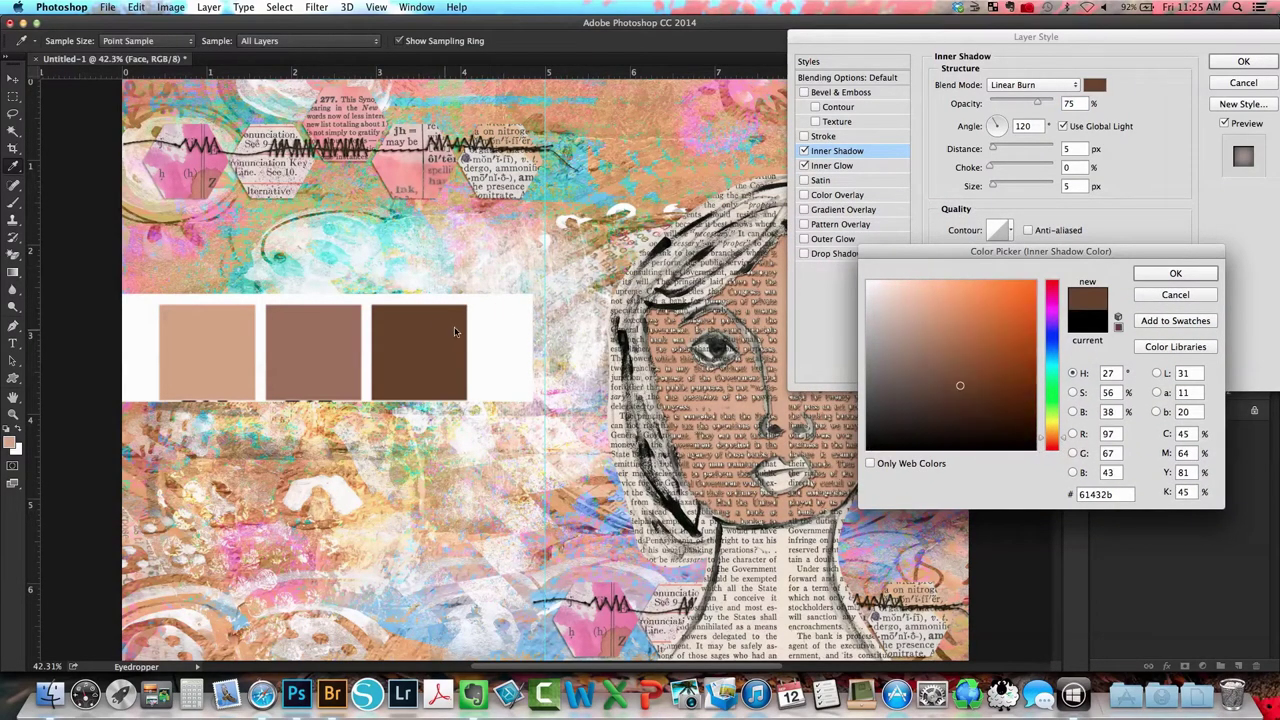
pyautogui.click(1175, 273)
# Set the Inner Shadow's opacity to 45% and size to 100 px, and apply the layer style.
pyautogui.doubleClick(1068, 104)
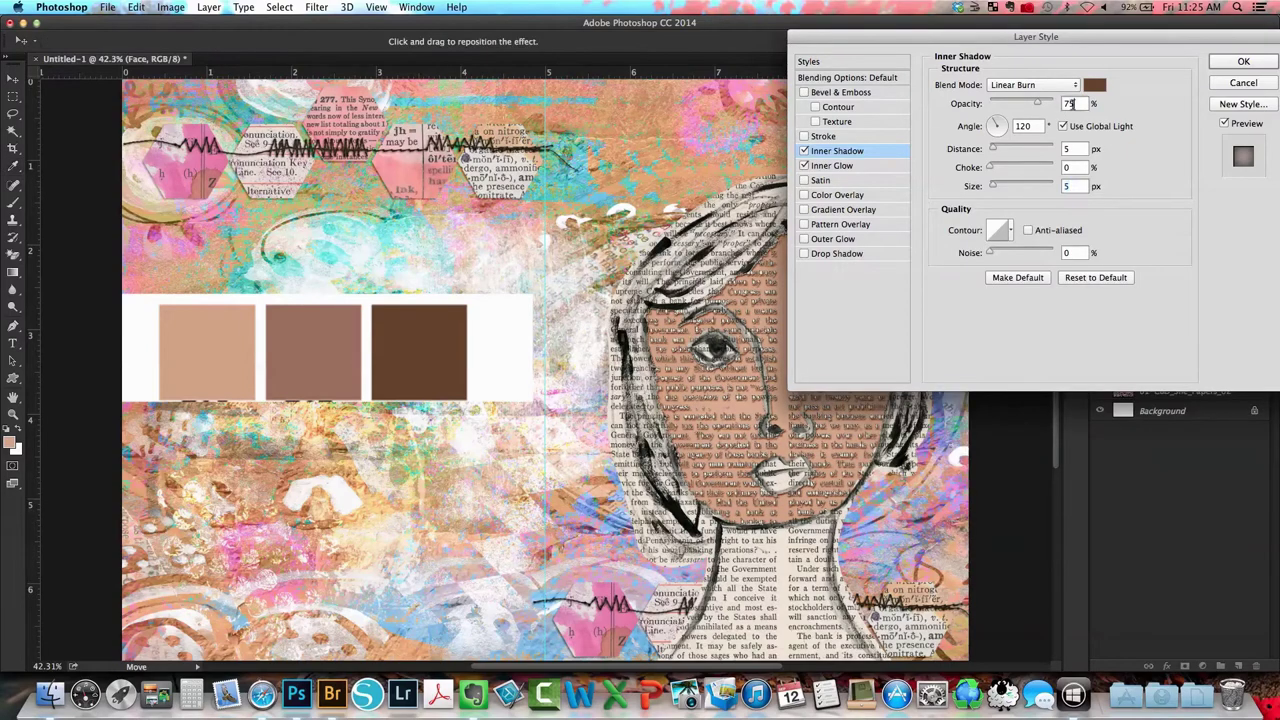
pyautogui.write('45')
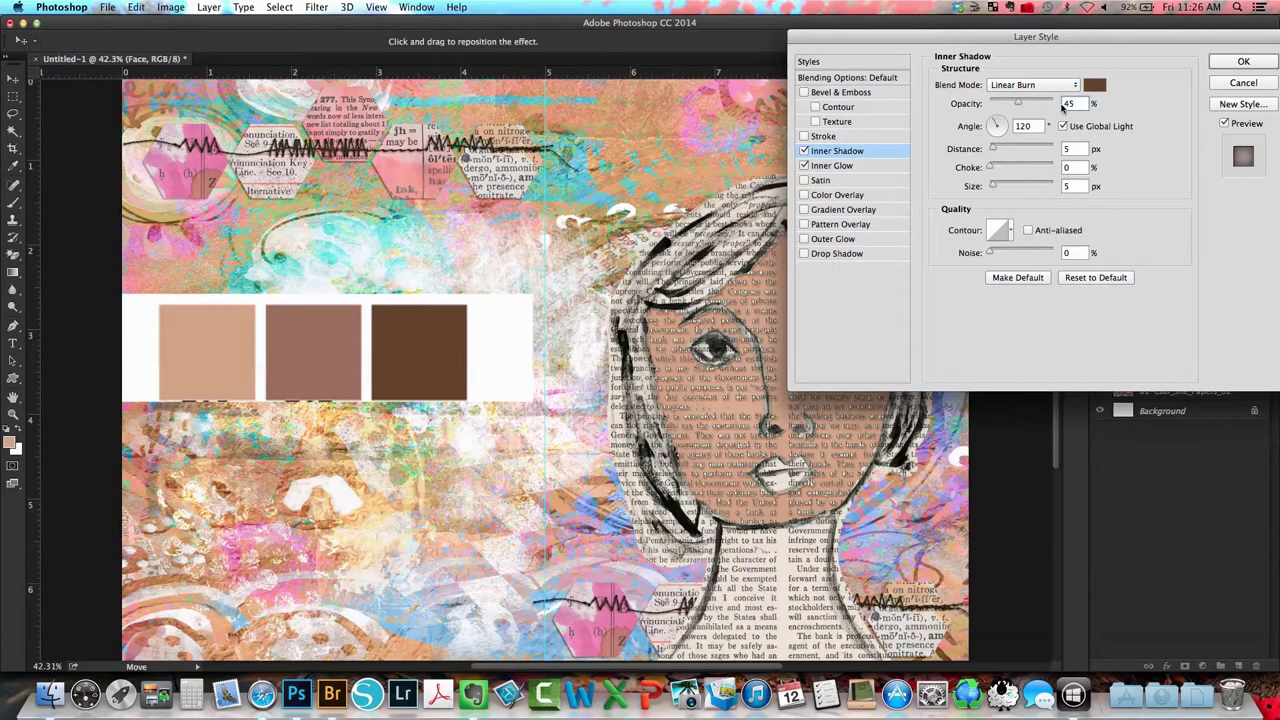
pyautogui.doubleClick(1067, 187)
pyautogui.write('100')
pyautogui.click(1222, 66)
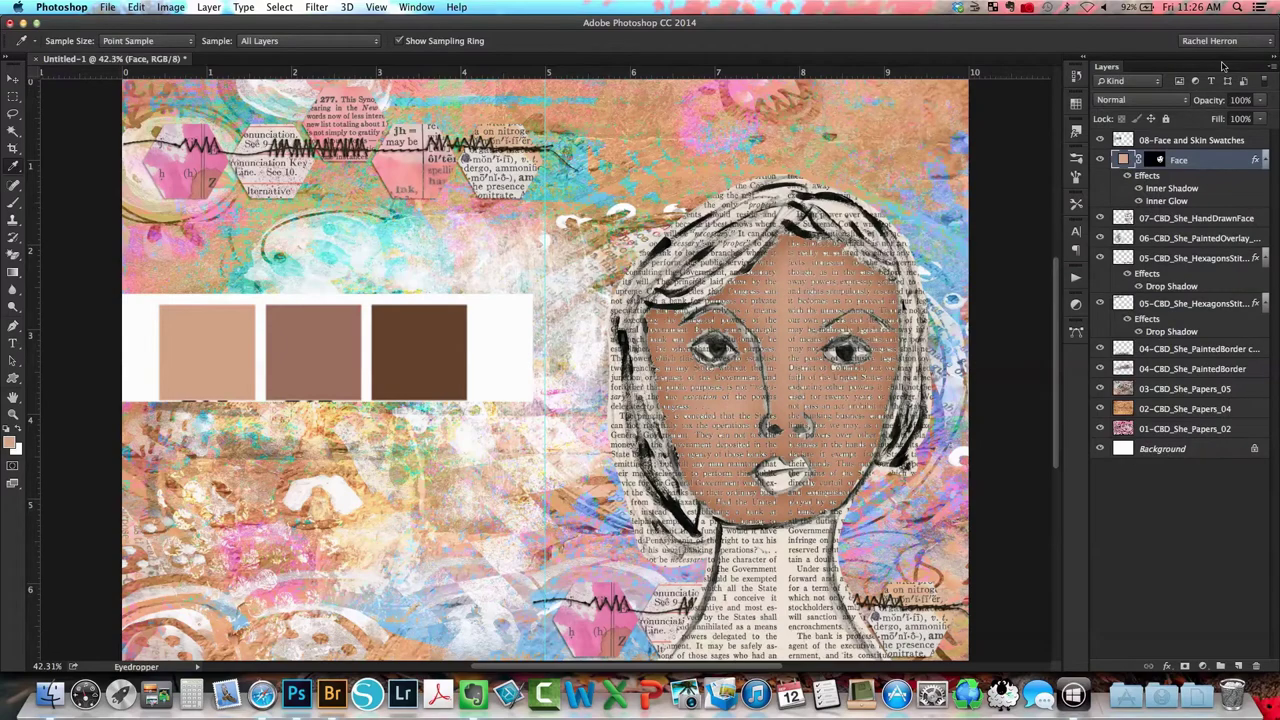
# Select the neck area on the 07-CBD_She_HandDrawnFace layer with the Magic Wand.
pyautogui.click(1152, 220)
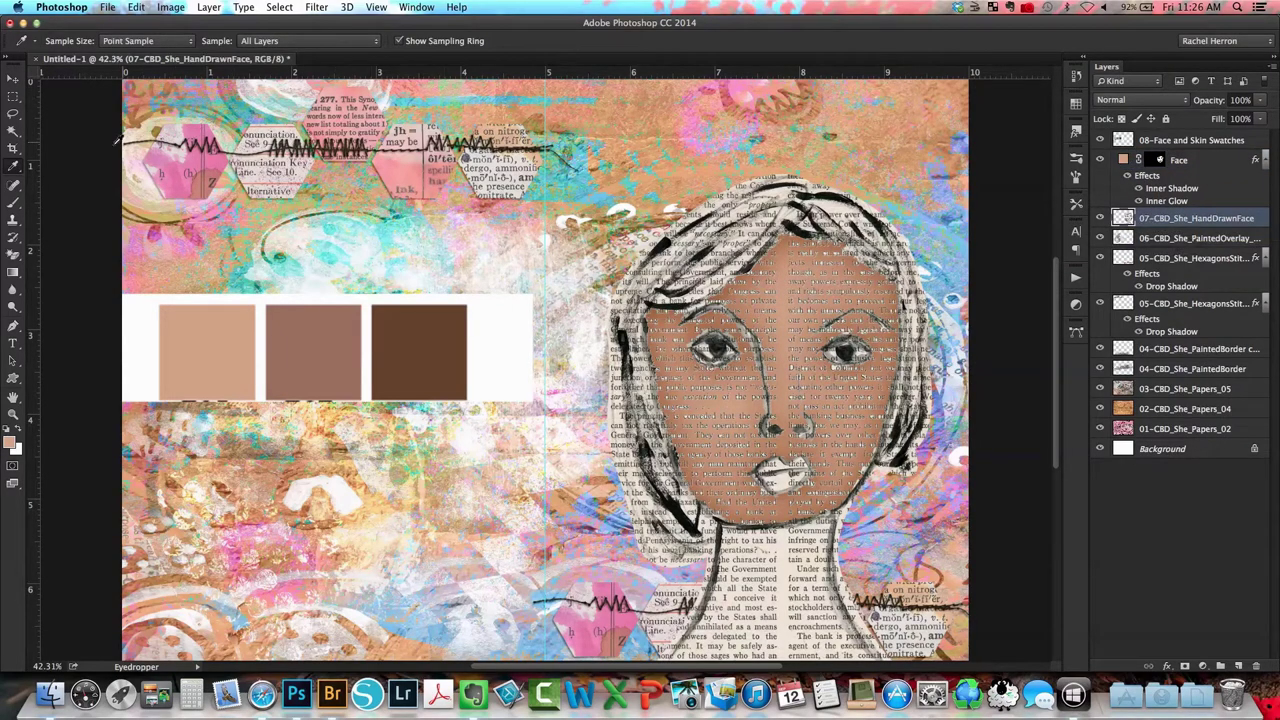
pyautogui.click(14, 133)
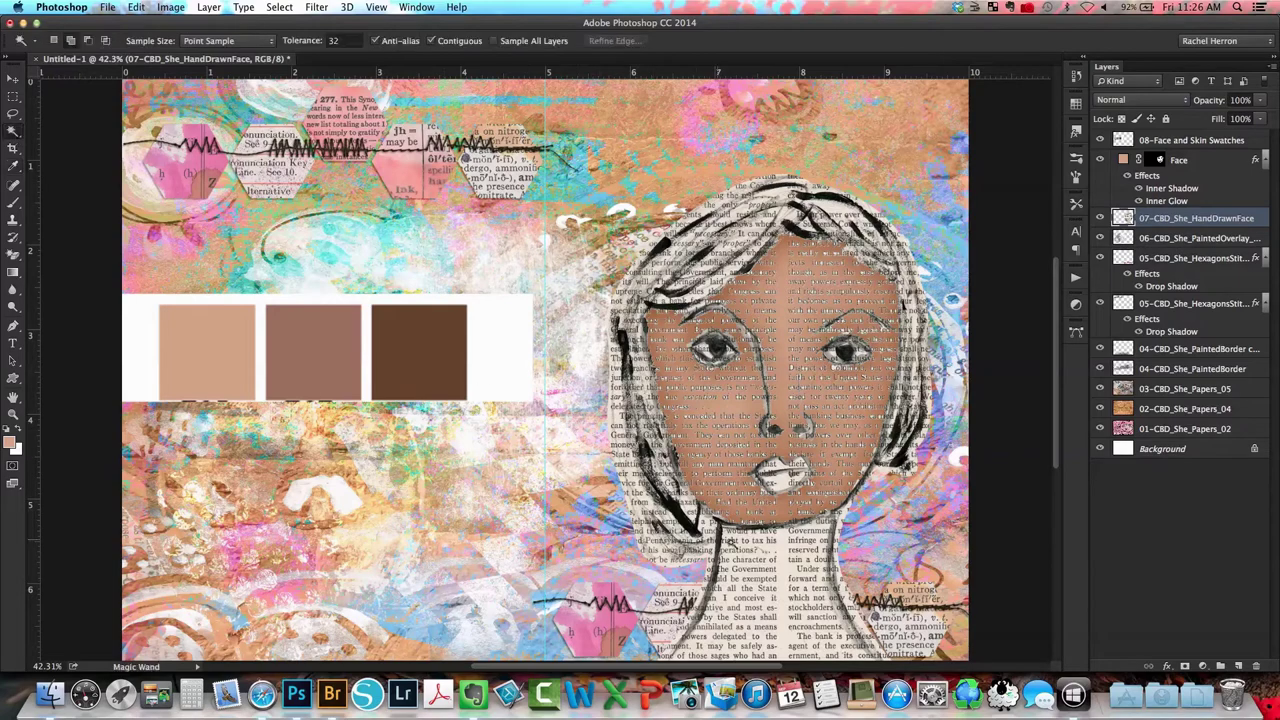
pyautogui.click(770, 580)
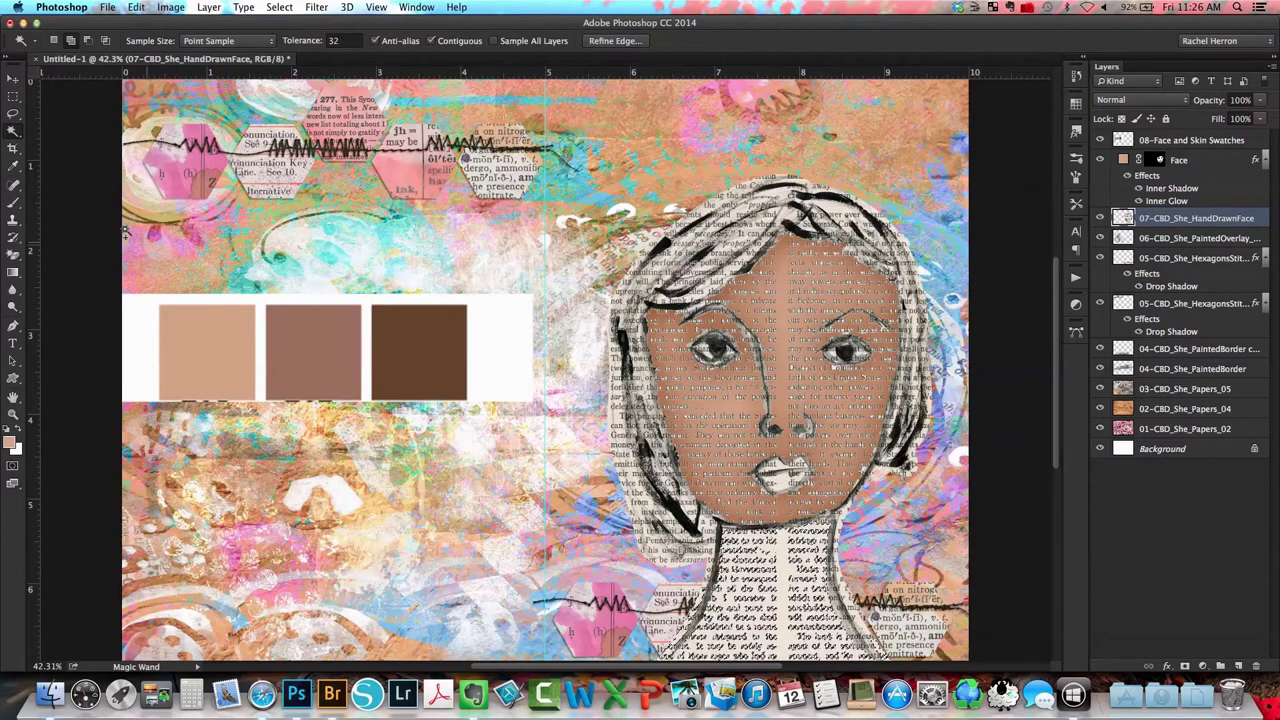
# Fill the selected neck area with a solid color fill layer named Neckline in the lightest skin tone, cfa484.
pyautogui.click(14, 166)
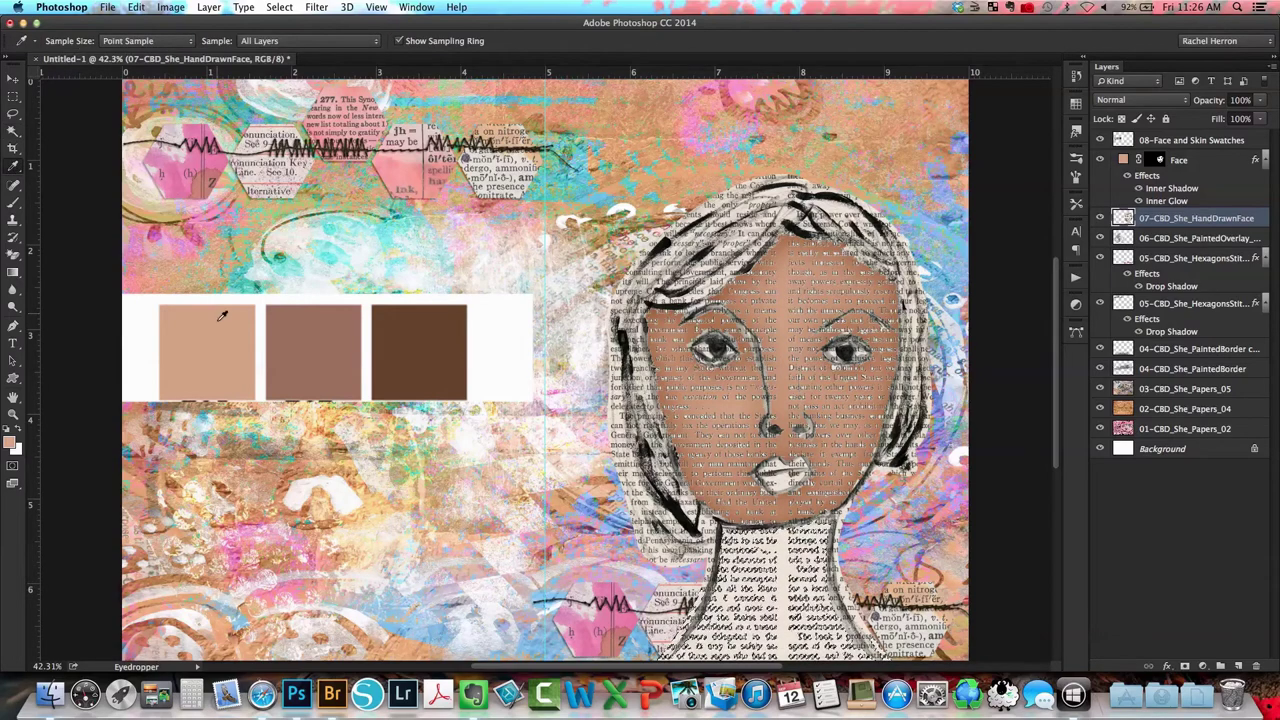
pyautogui.click(208, 7)
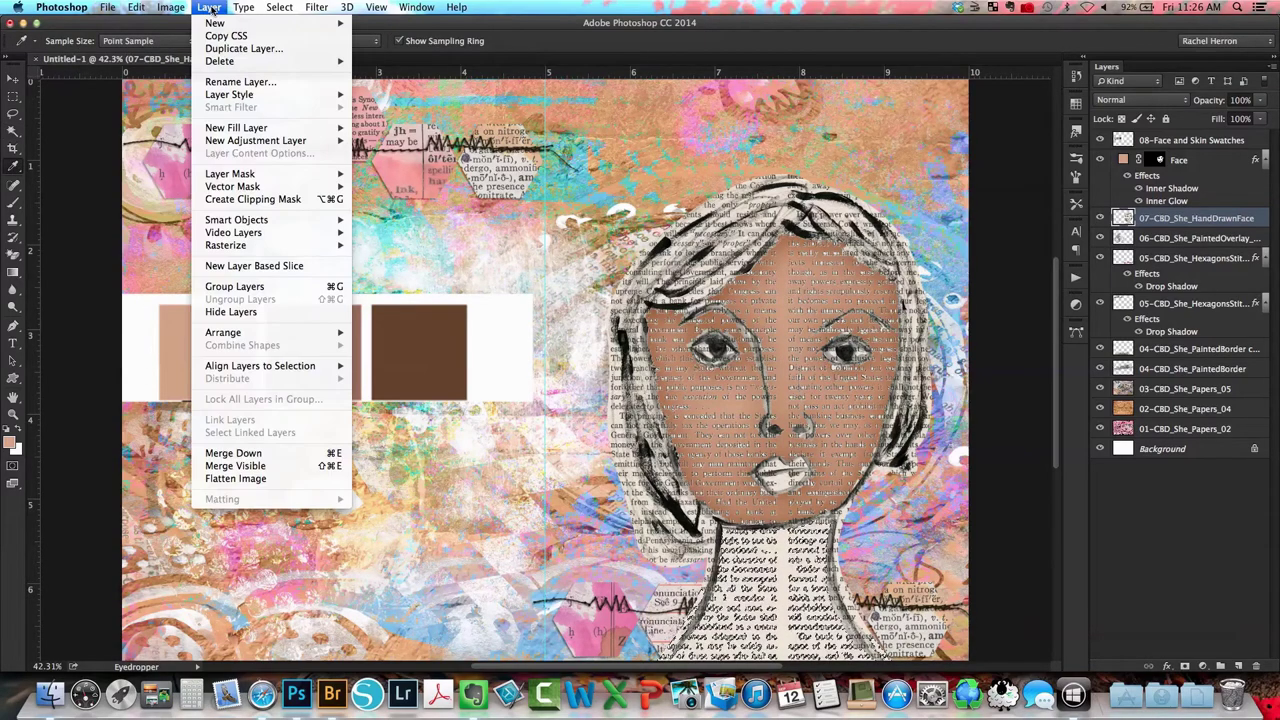
pyautogui.moveTo(300, 127)
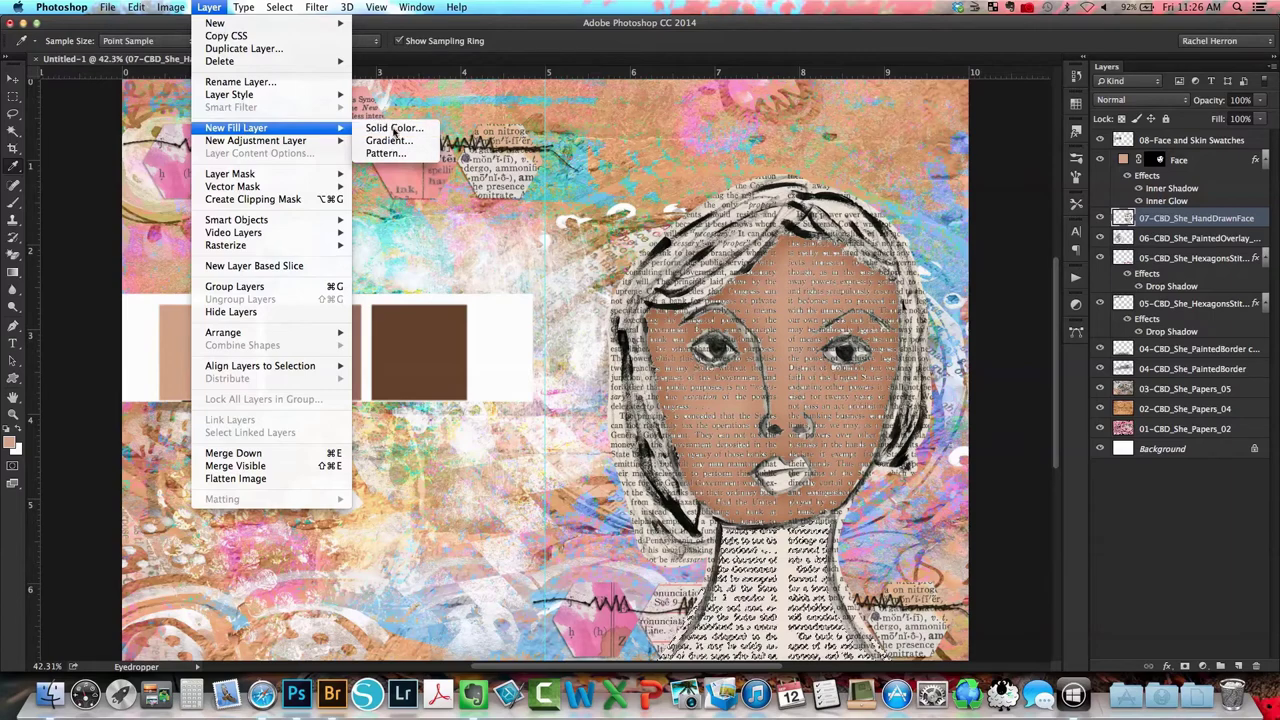
pyautogui.click(392, 128)
pyautogui.write('Neck')
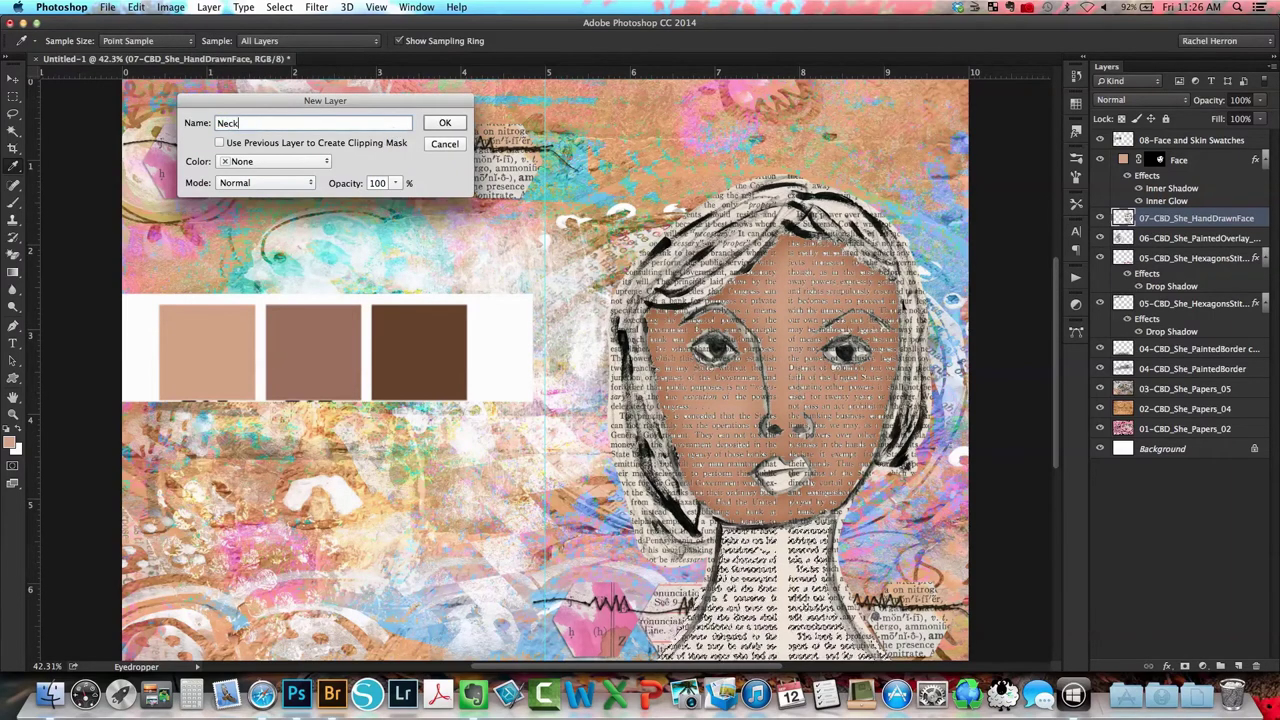
pyautogui.write('line')
pyautogui.press('Return')
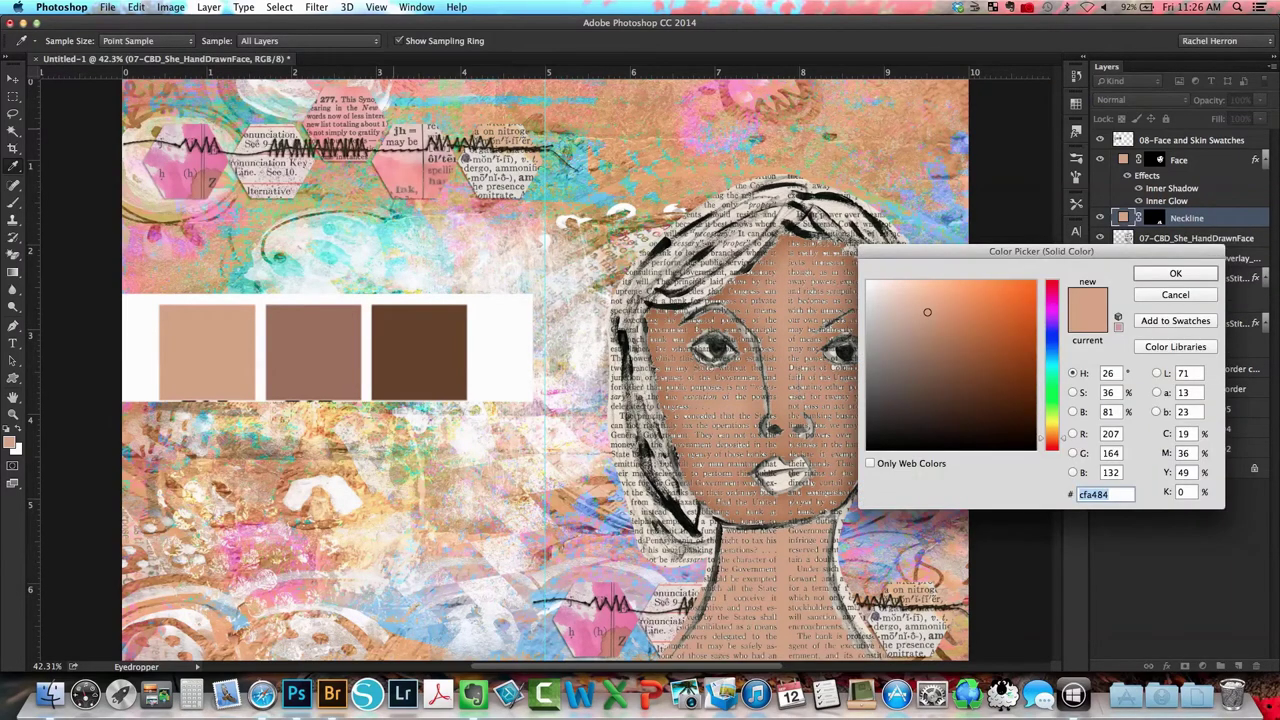
pyautogui.click(1158, 279)
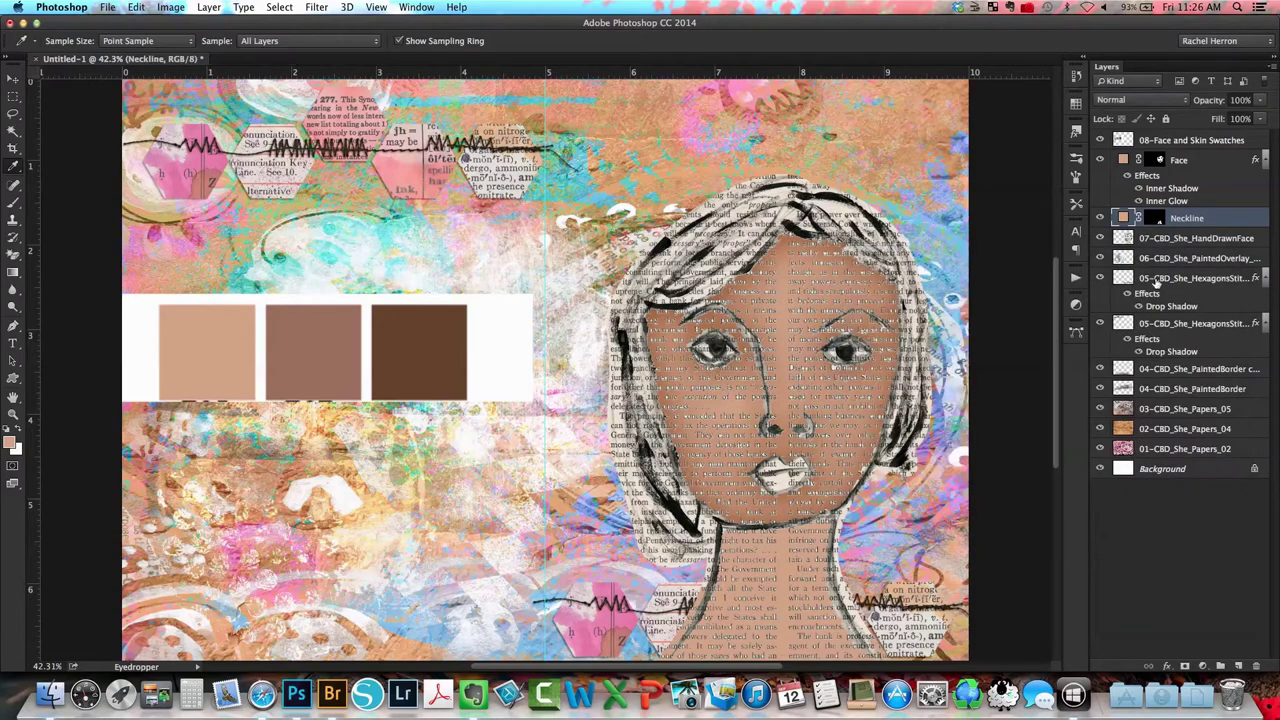
# Copy the layer style of the Face layer and paste it onto the Neckline layer.
pyautogui.click(1178, 162)
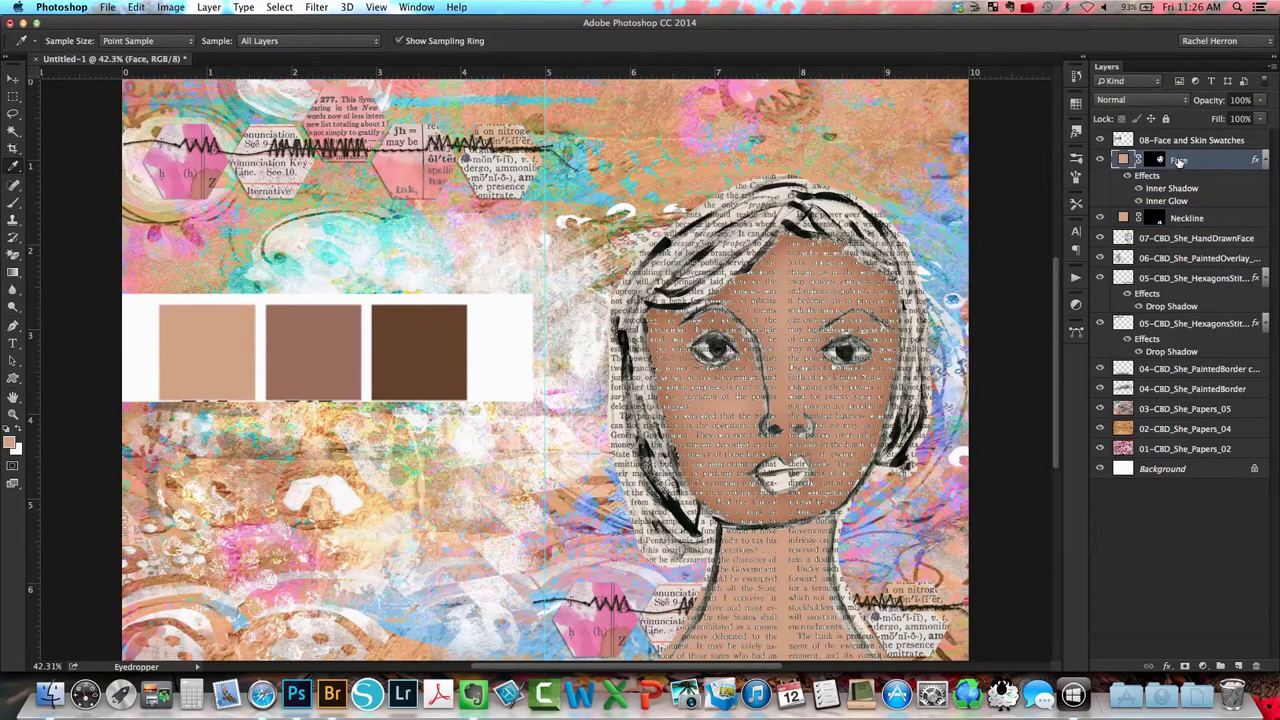
pyautogui.rightClick(1178, 160)
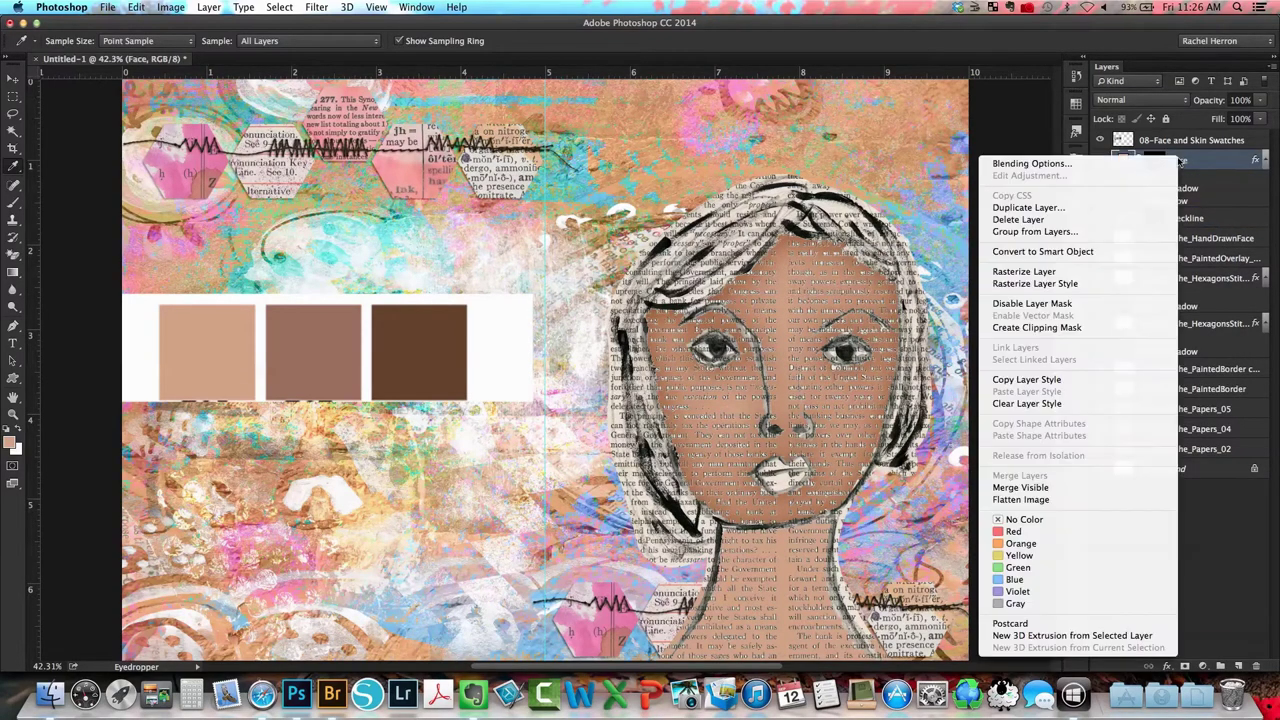
pyautogui.click(1050, 380)
pyautogui.rightClick(1190, 222)
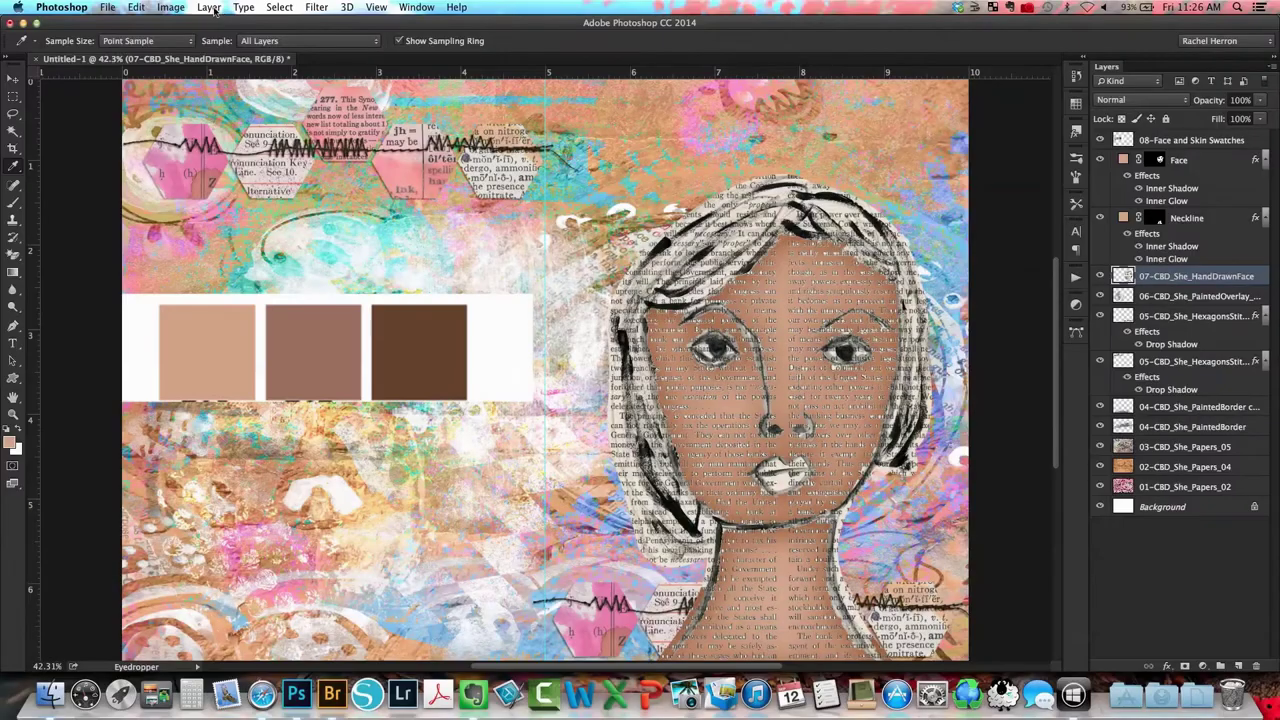
# Duplicate the 07-CBD_She_HandDrawnFace layer within the same document, keeping the default copy name.
pyautogui.click(210, 8)
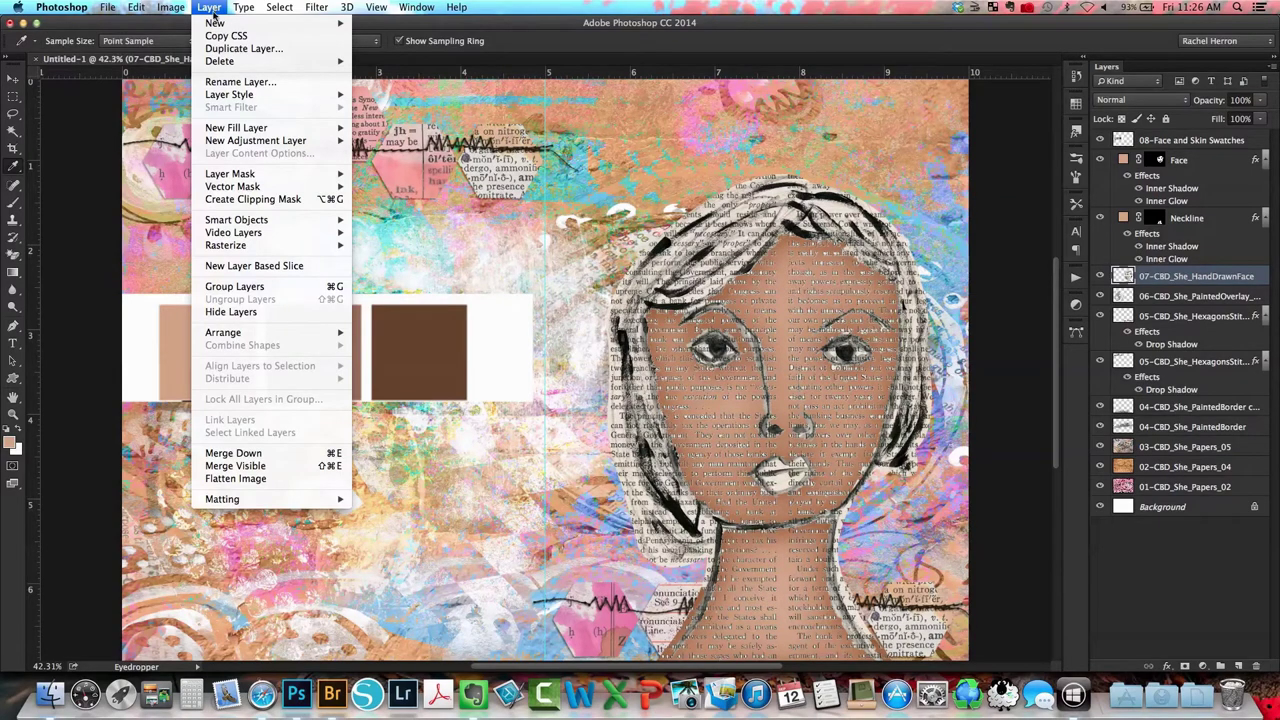
pyautogui.click(240, 48)
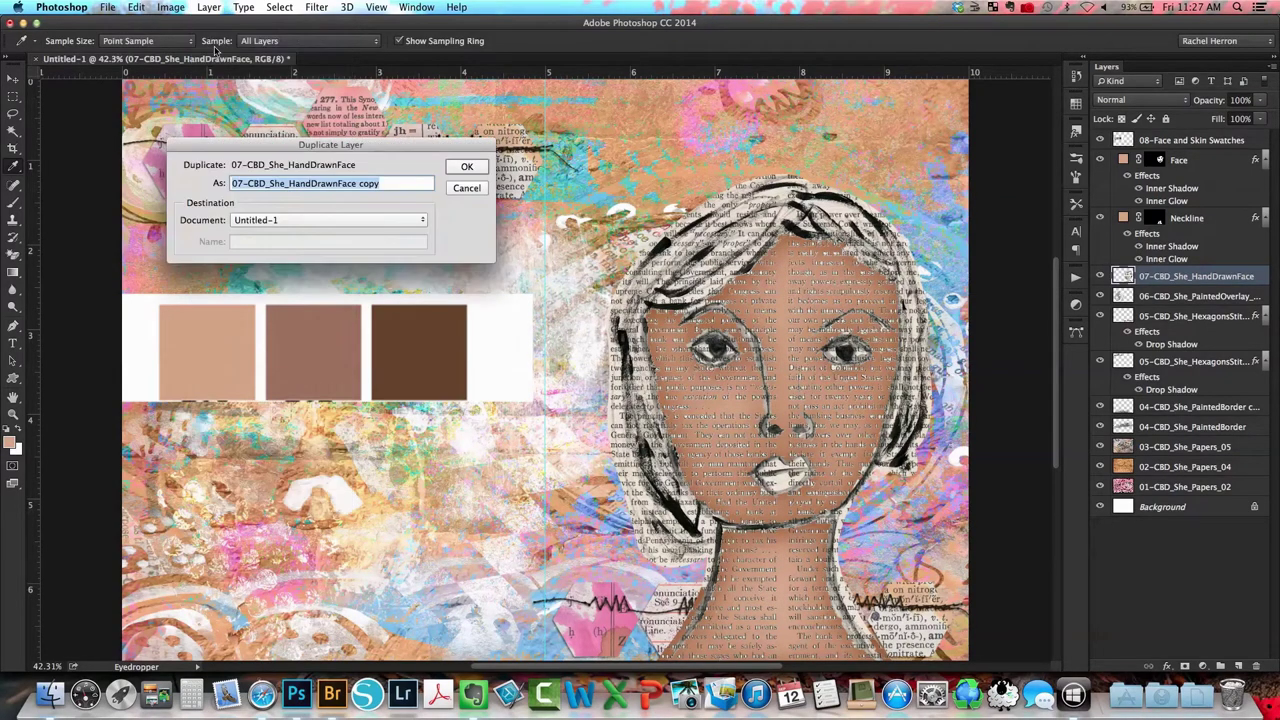
pyautogui.click(467, 167)
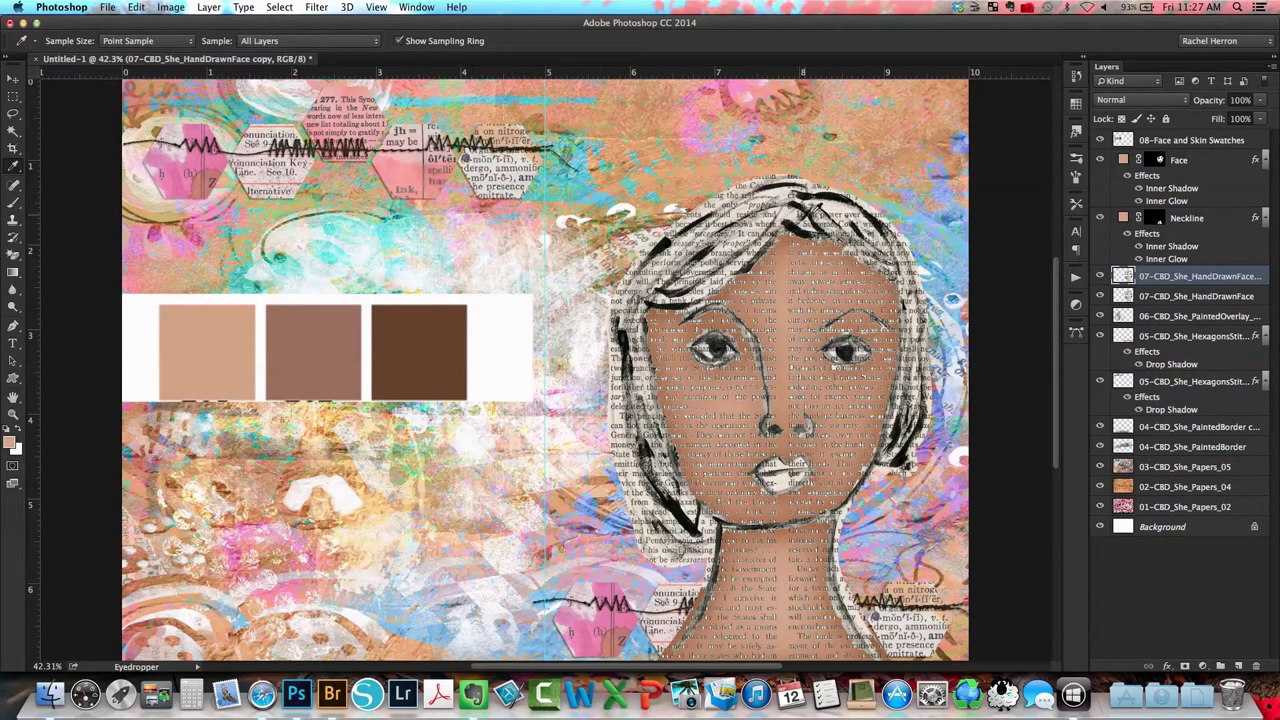
# Set the original 07-CBD_She_HandDrawnFace layer to Color Dodge blending and adjust its opacity.
pyautogui.click(1160, 297)
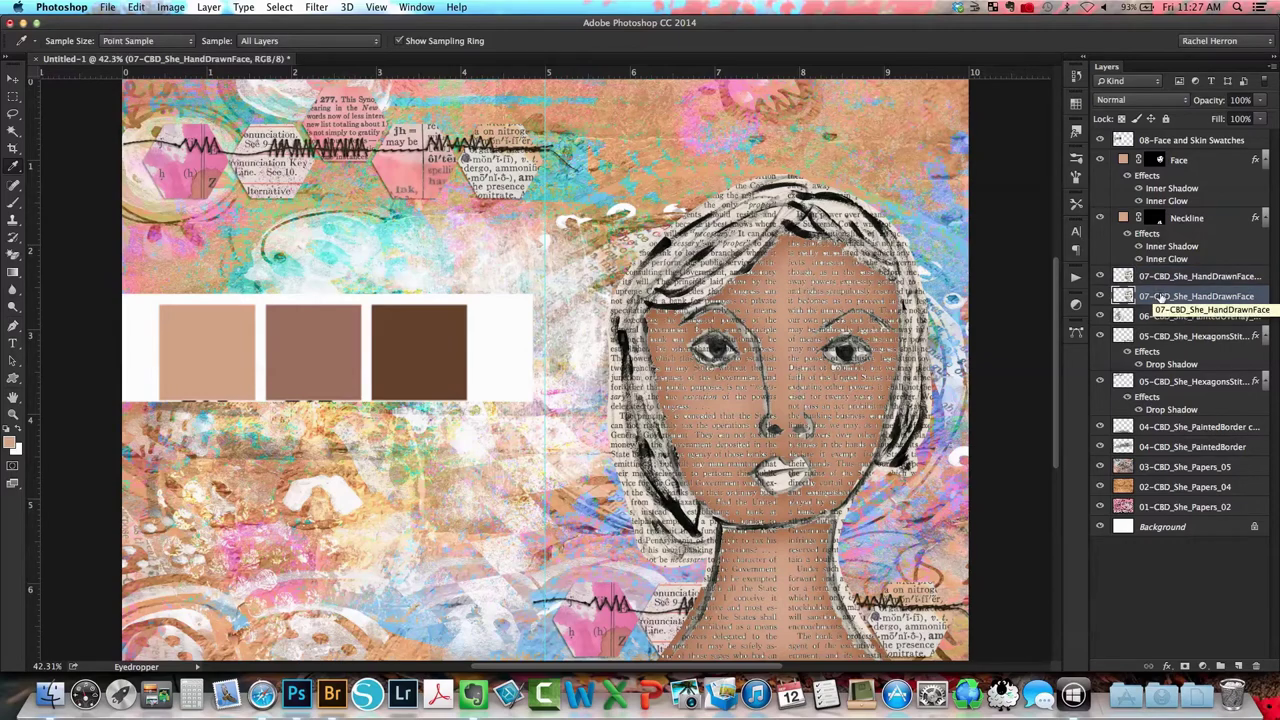
pyautogui.click(1141, 101)
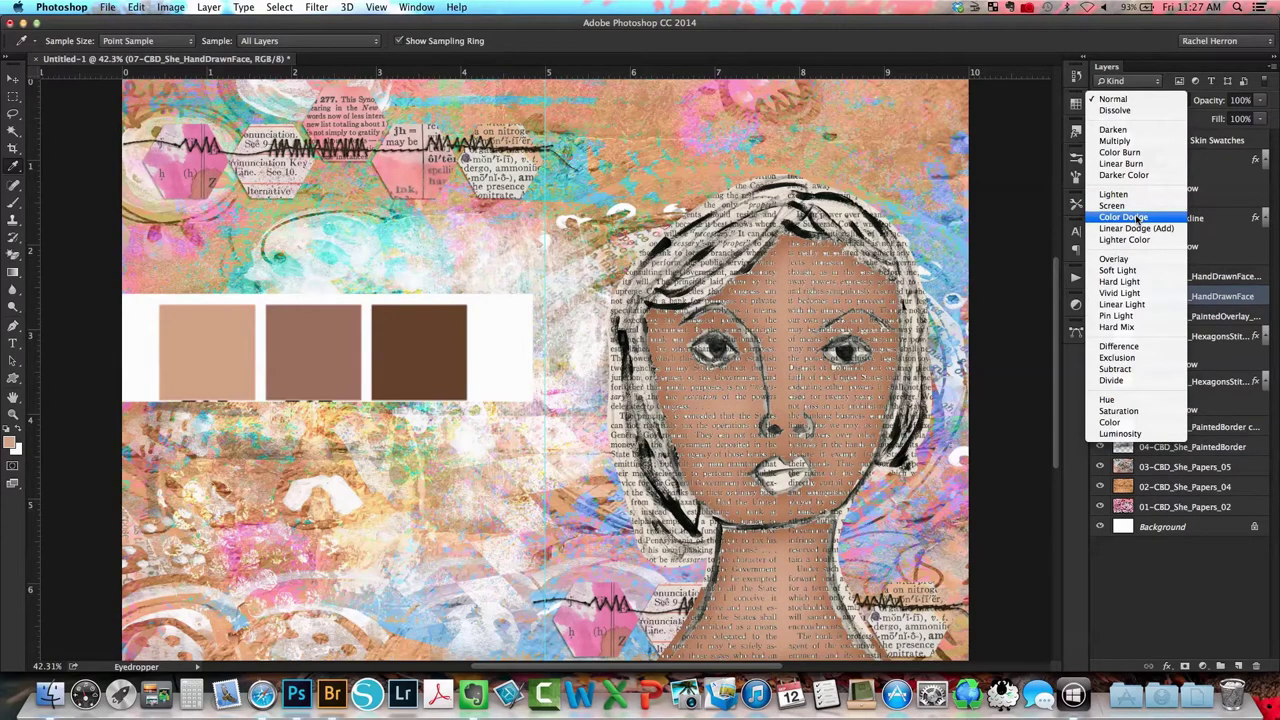
pyautogui.click(1124, 217)
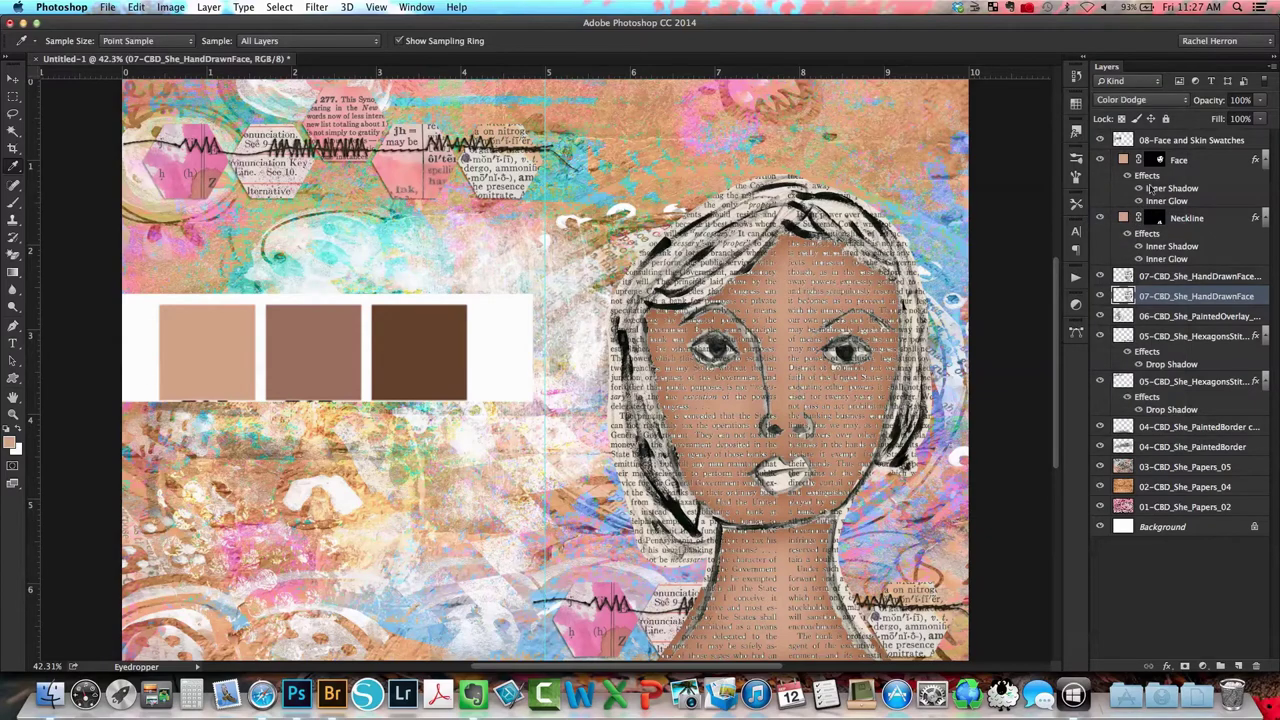
pyautogui.click(1230, 100)
pyautogui.write('1')
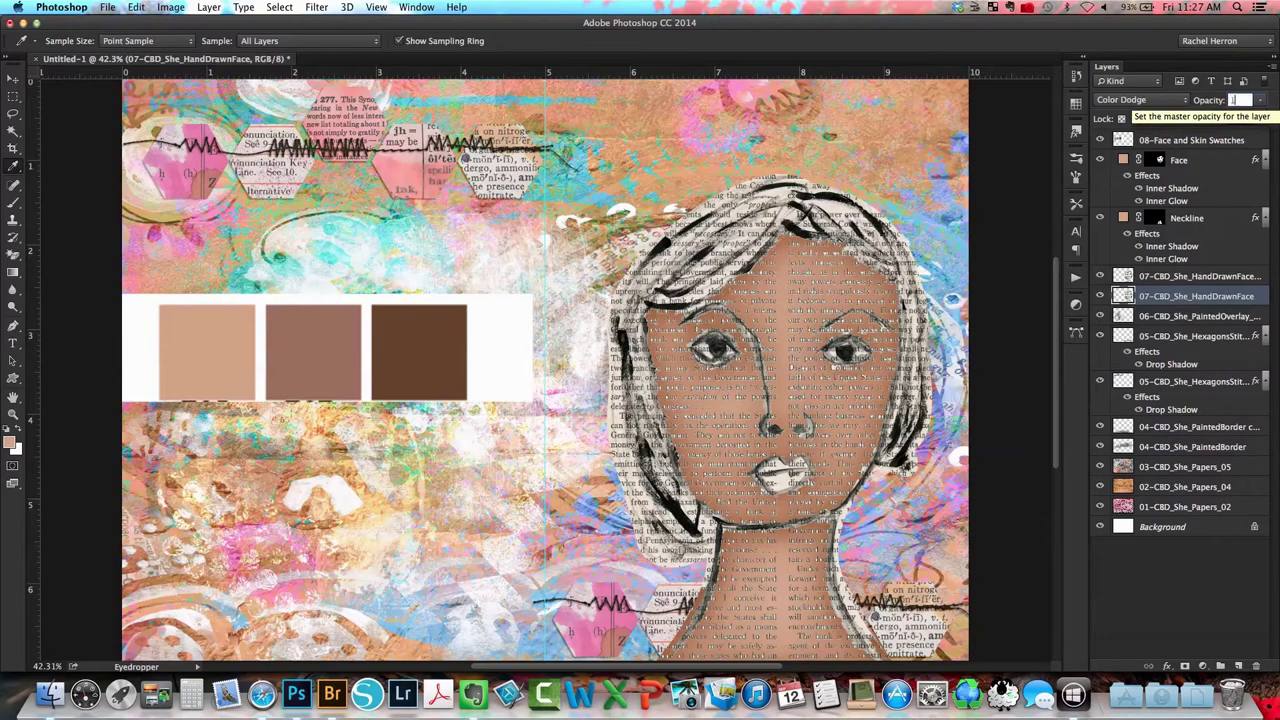
pyautogui.press('Return')
# Set the blend mode of the 07-CBD_She_HandDrawnFace copy layer to Linear Burn.
pyautogui.click(1189, 278)
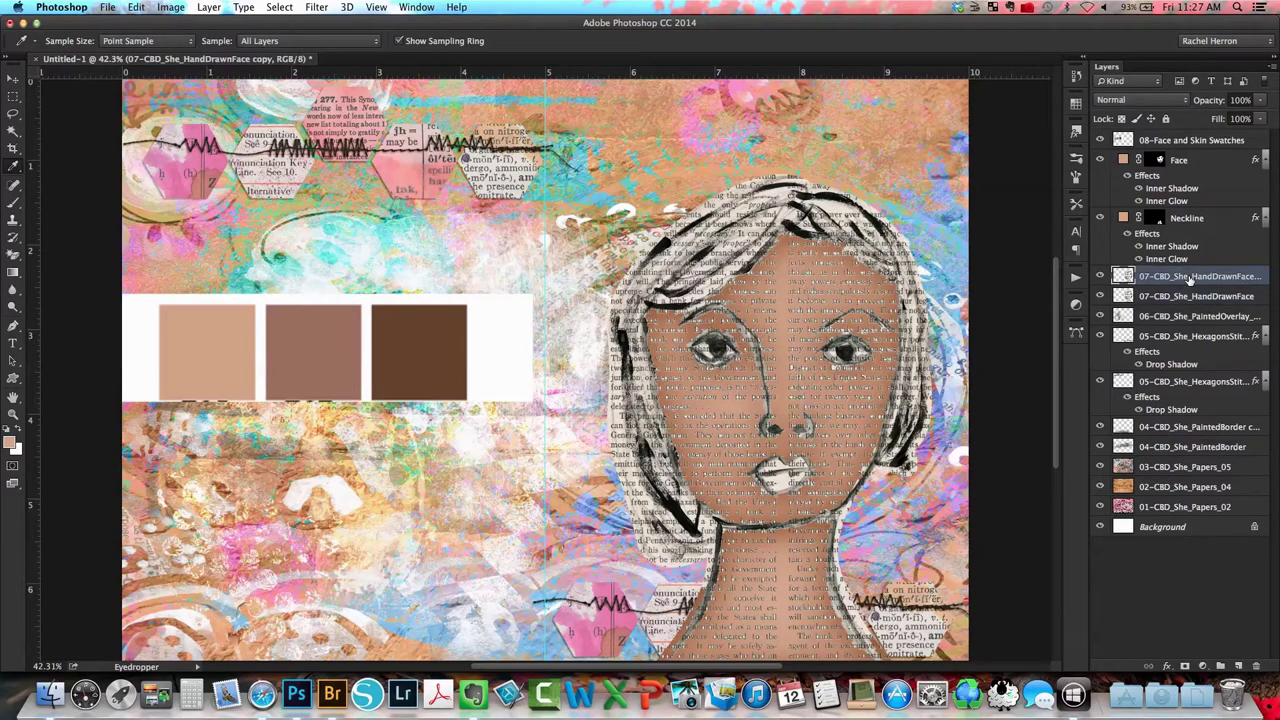
pyautogui.click(1133, 102)
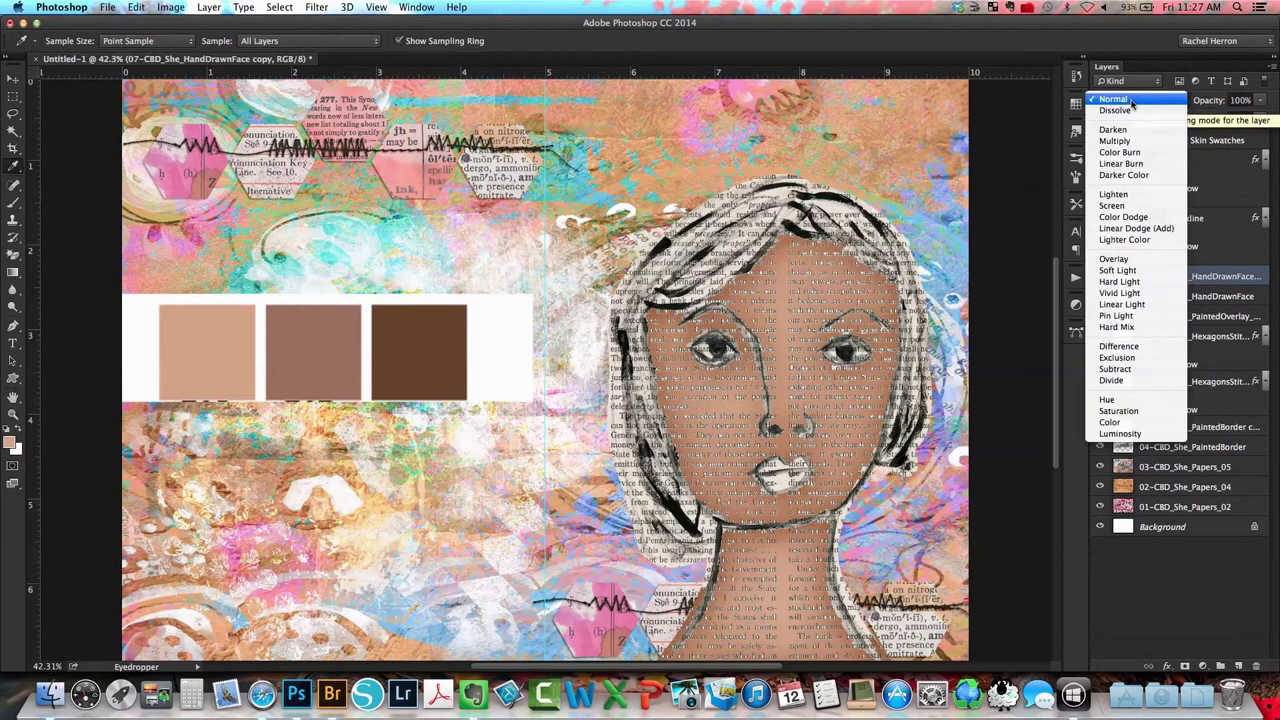
pyautogui.click(1133, 164)
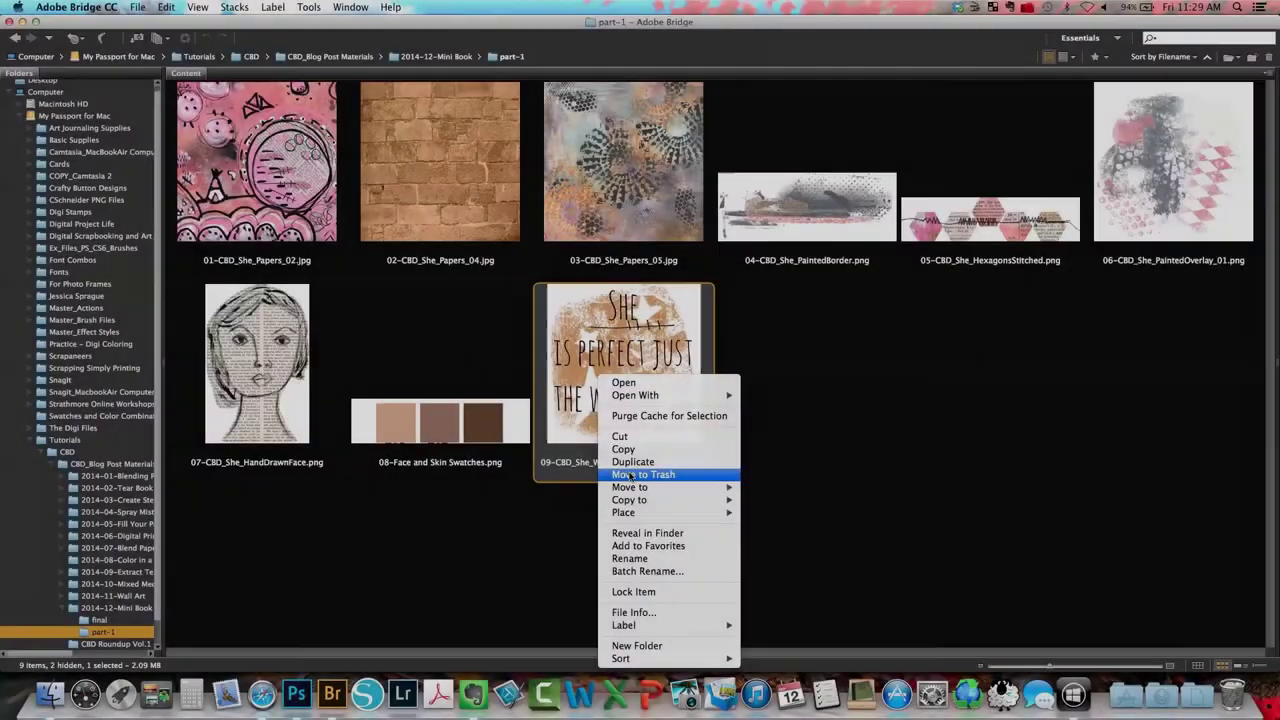
# Place 09-CBD_She_WA_Overlay_SheIsPerfect from Bridge into the Photoshop document, scaled to about 93% and positioned on the left half of the spread.
pyautogui.moveTo(634, 512)
pyautogui.click(758, 514)
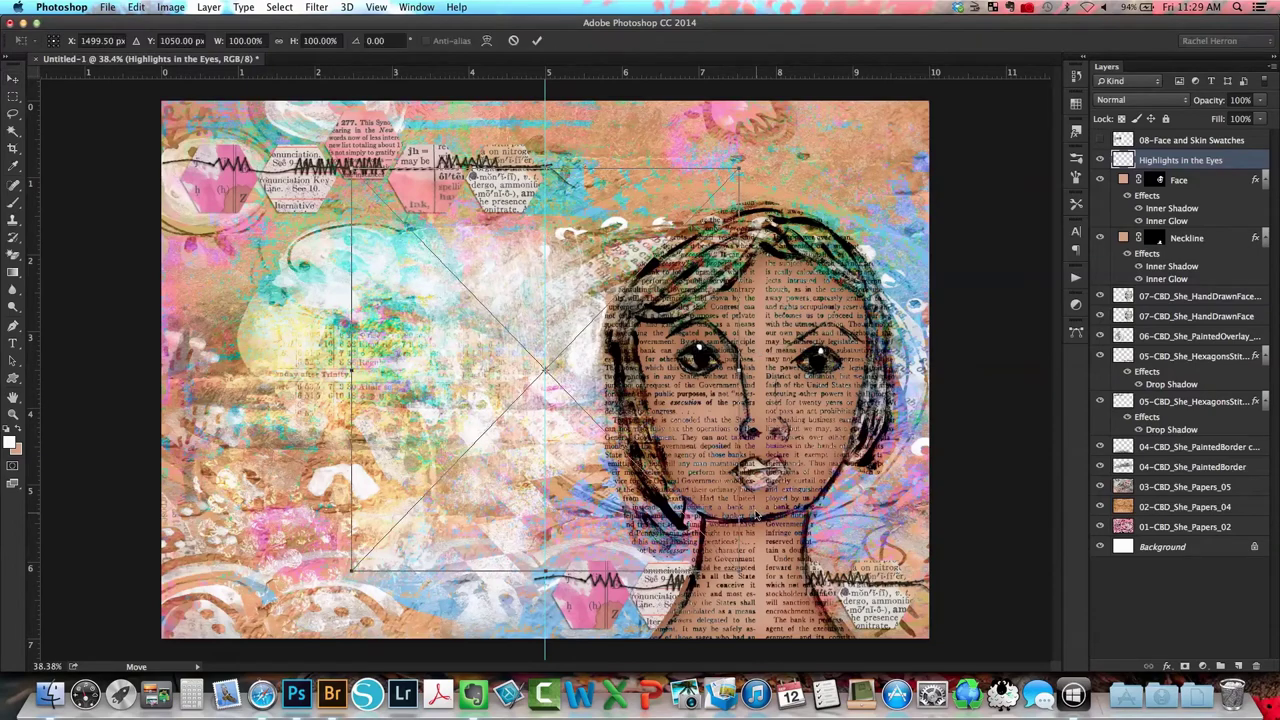
pyautogui.moveTo(553, 326); pyautogui.dragTo(366, 360)
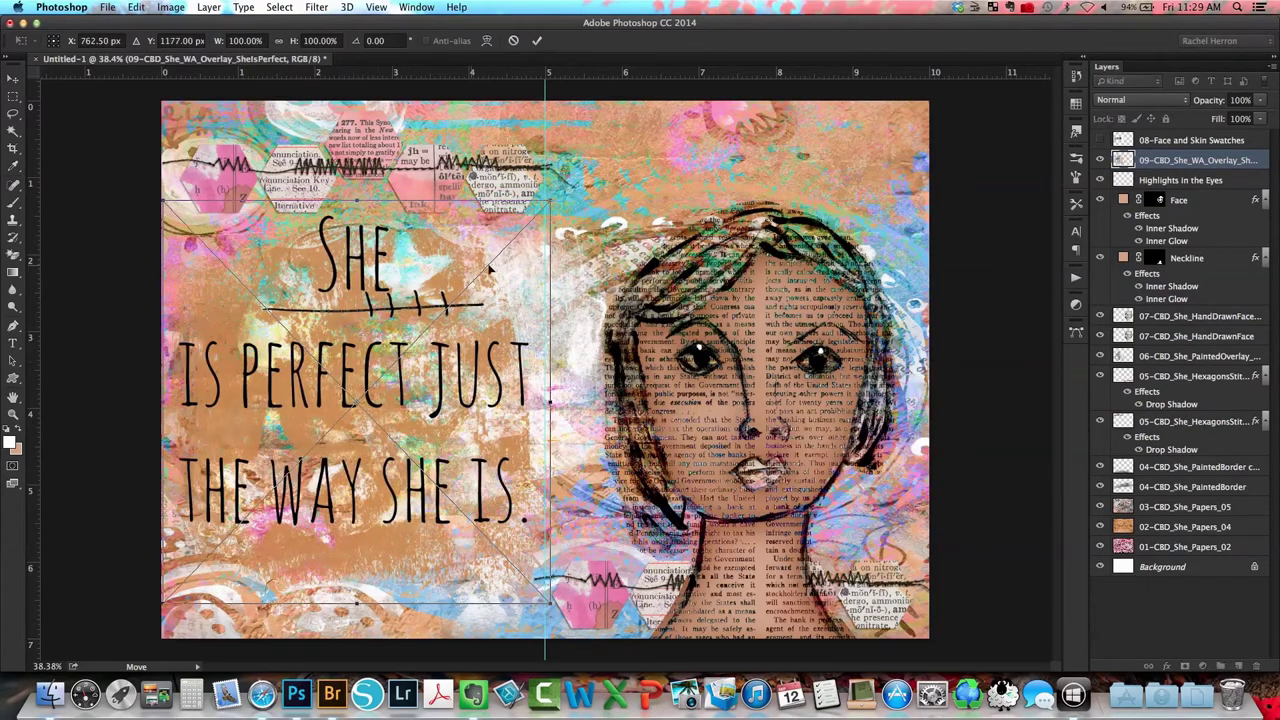
pyautogui.moveTo(546, 201); pyautogui.dragTo(523, 228)
pyautogui.moveTo(355, 336); pyautogui.dragTo(365, 340)
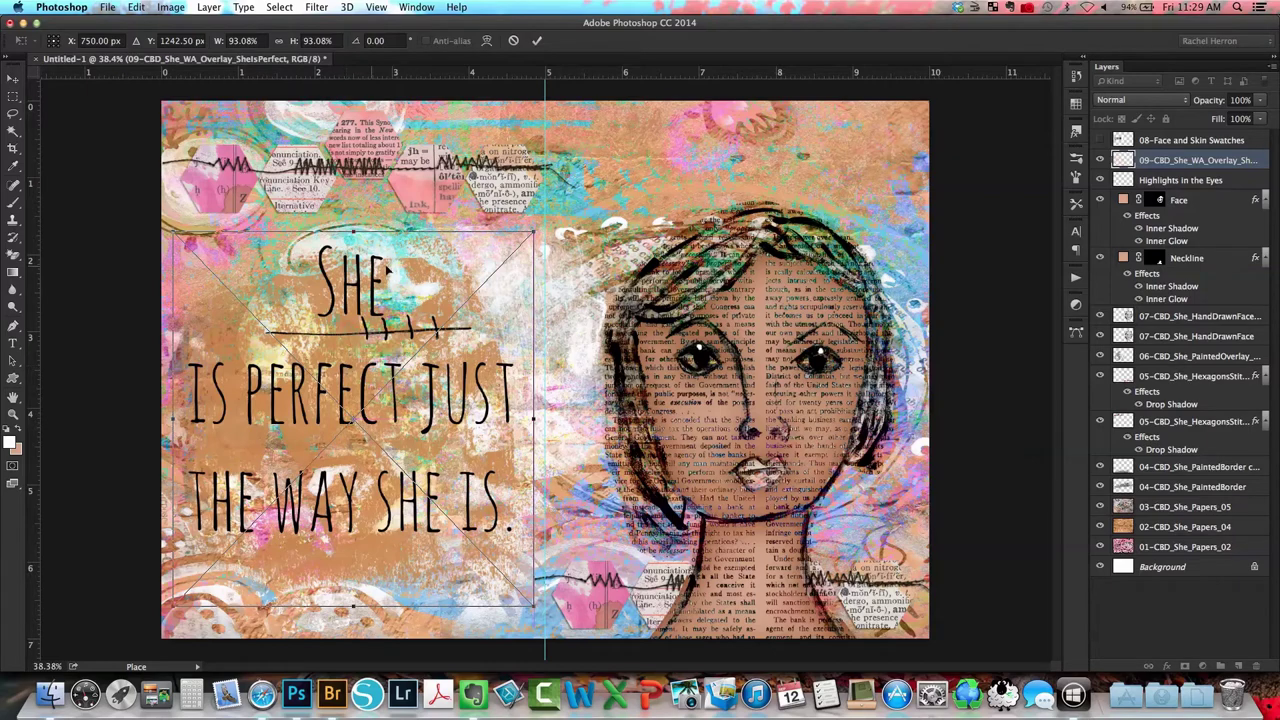
pyautogui.click(537, 40)
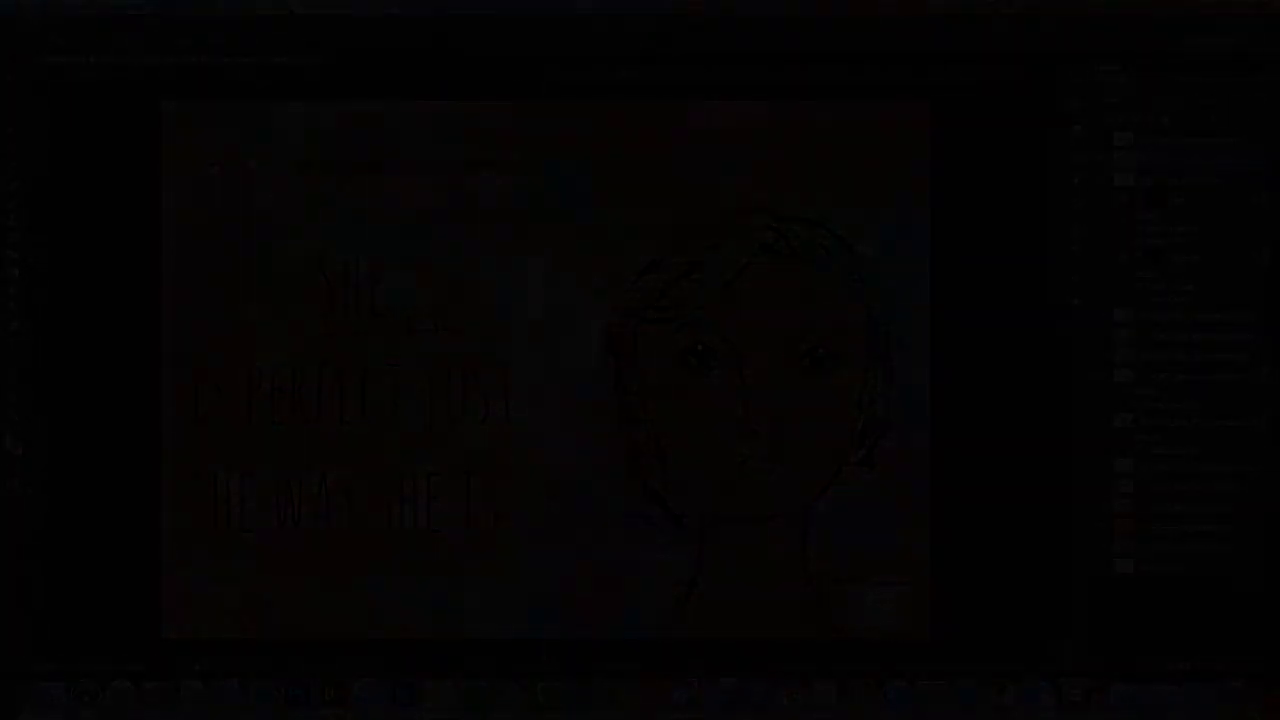
# Flatten the image and set the Rectangular Marquee to a fixed size of 5 in wide by 7 in high.
pyautogui.click(209, 7)
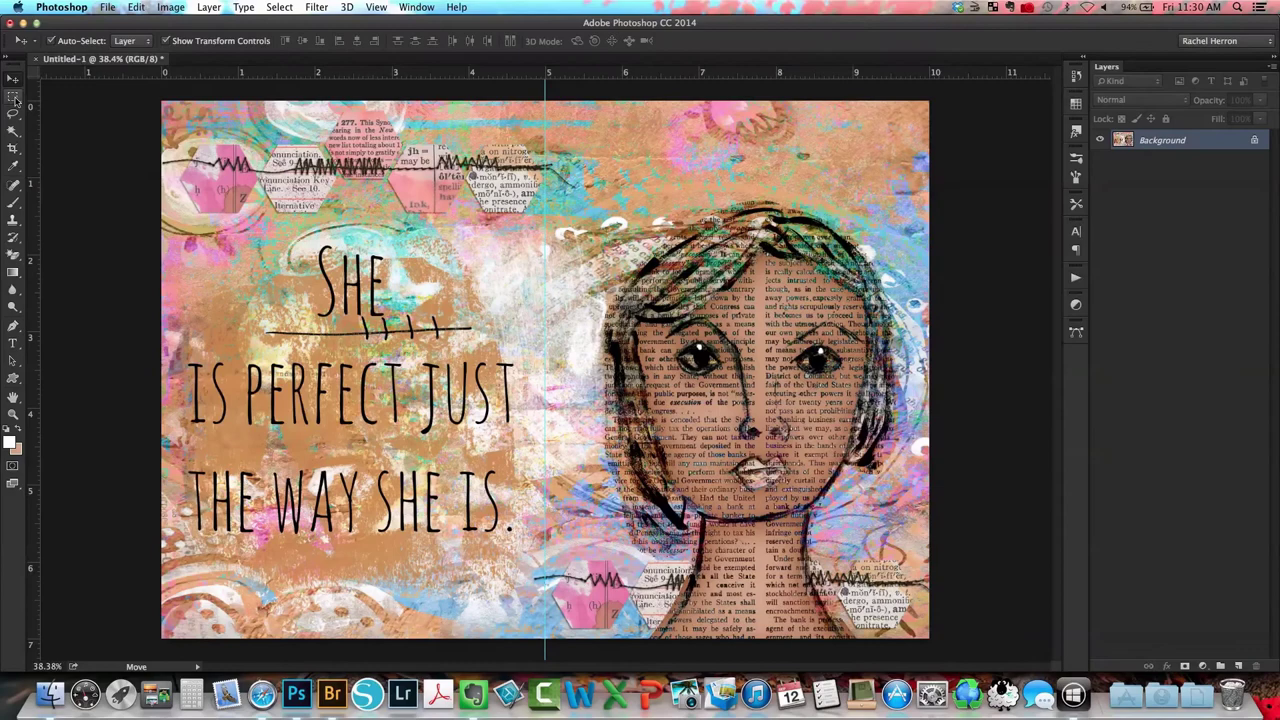
pyautogui.click(13, 97)
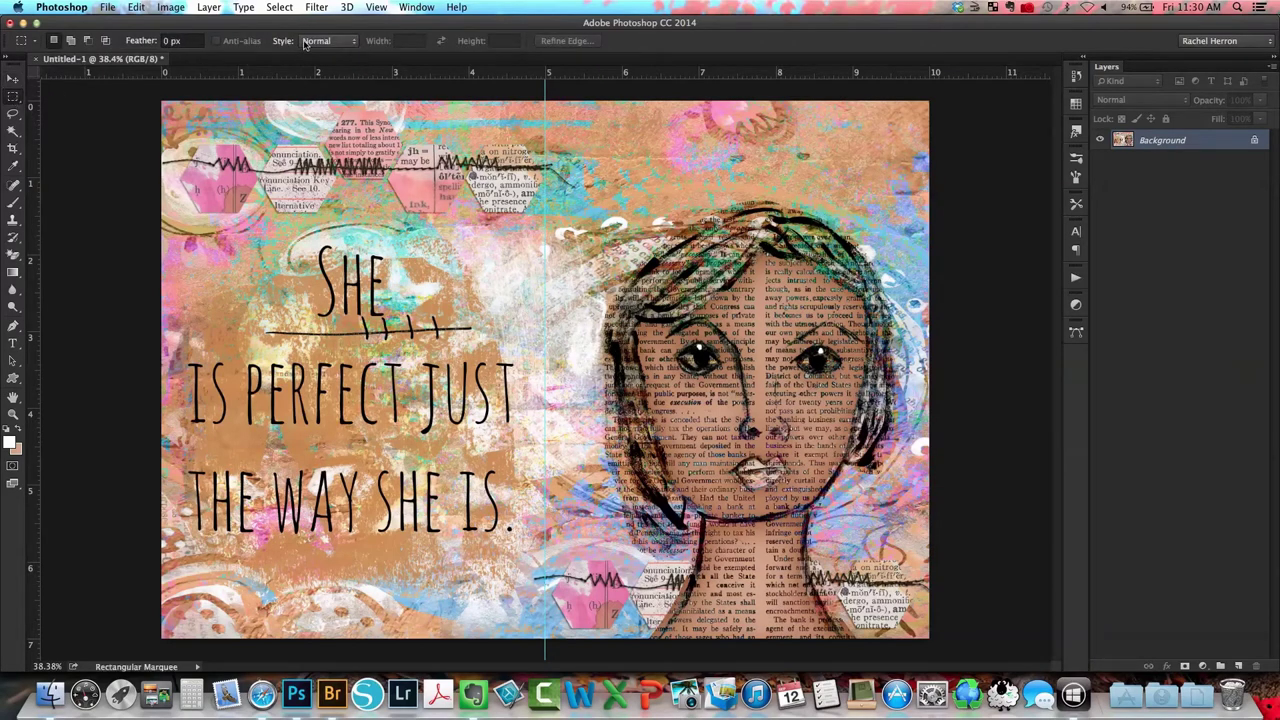
pyautogui.click(315, 42)
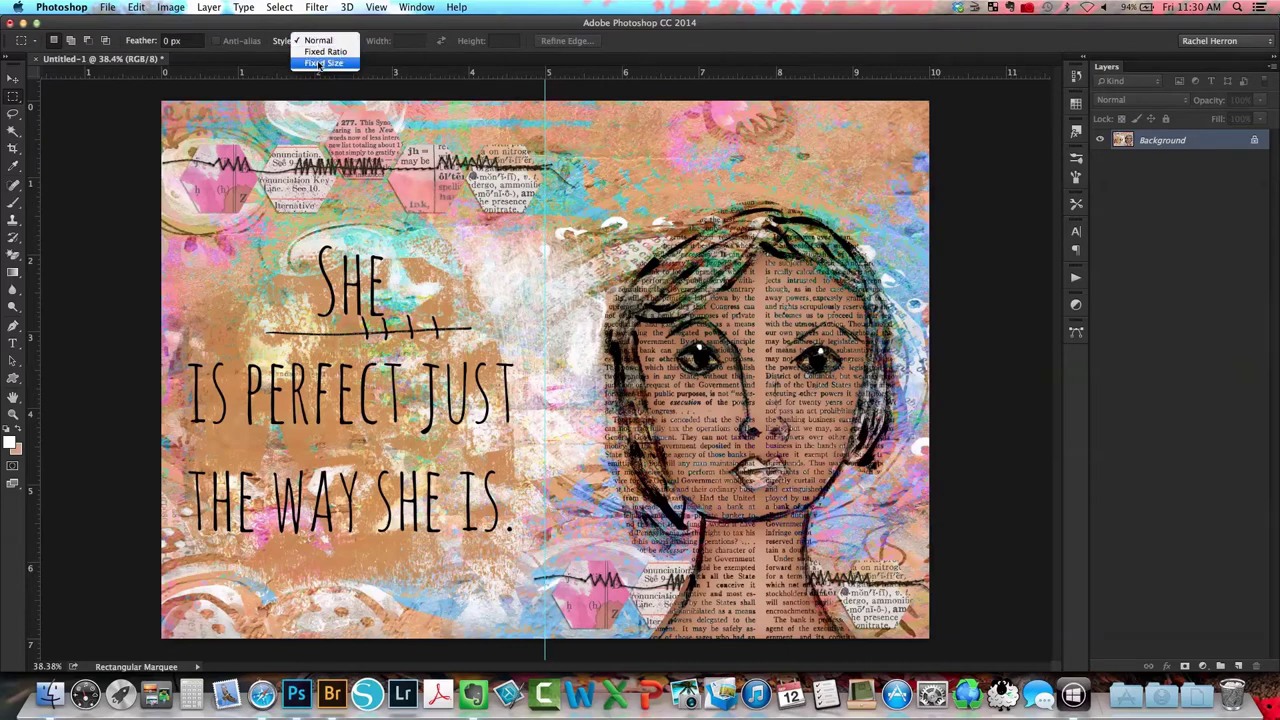
pyautogui.click(320, 63)
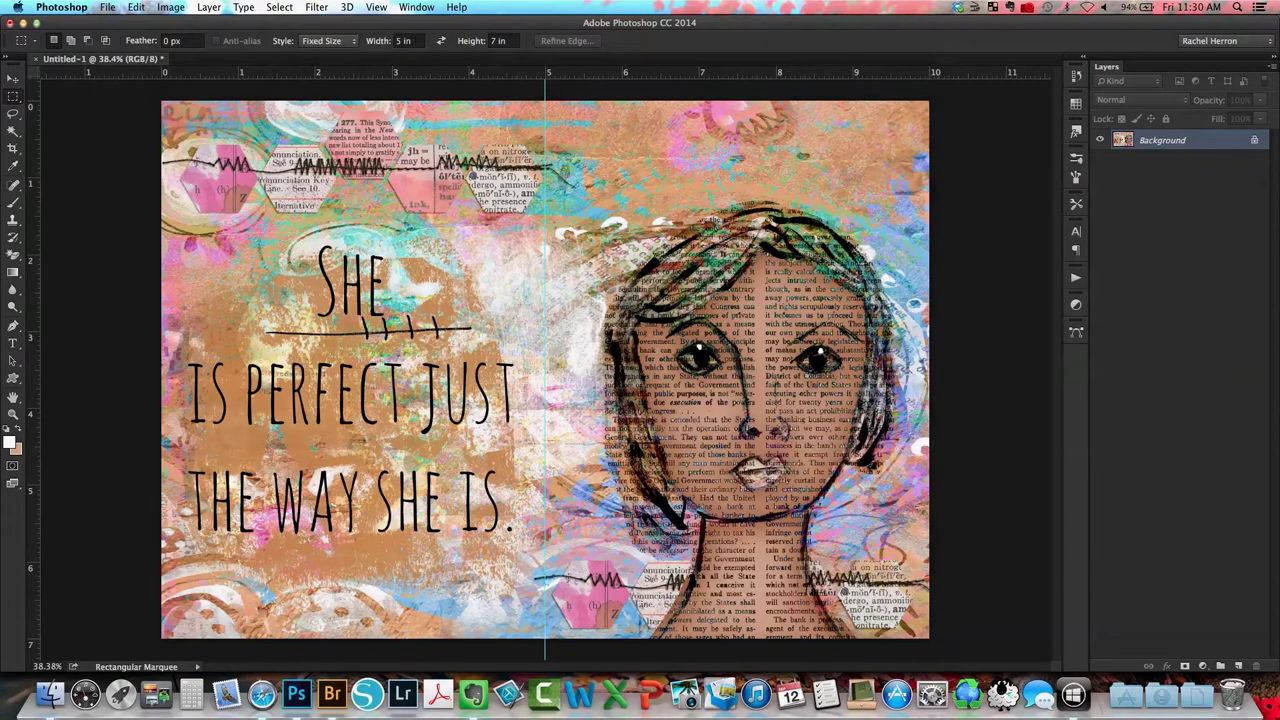
pyautogui.click(398, 40)
pyautogui.write('5')
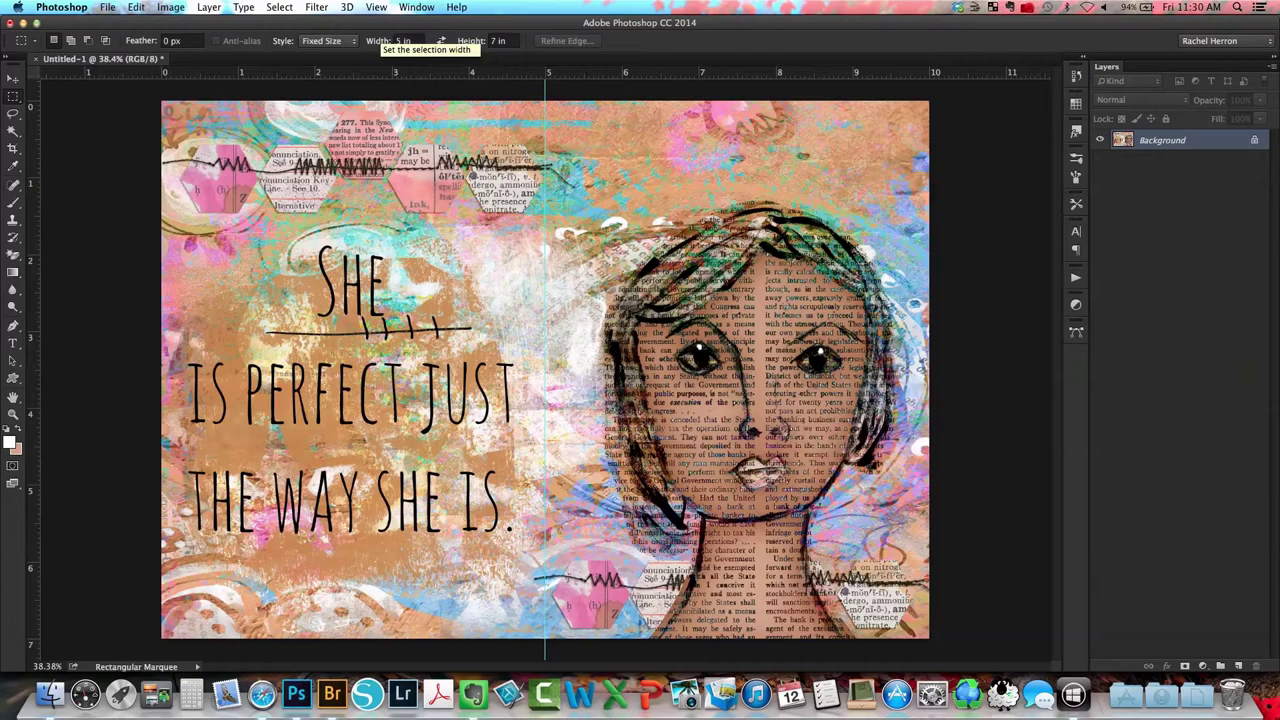
pyautogui.press('Return')
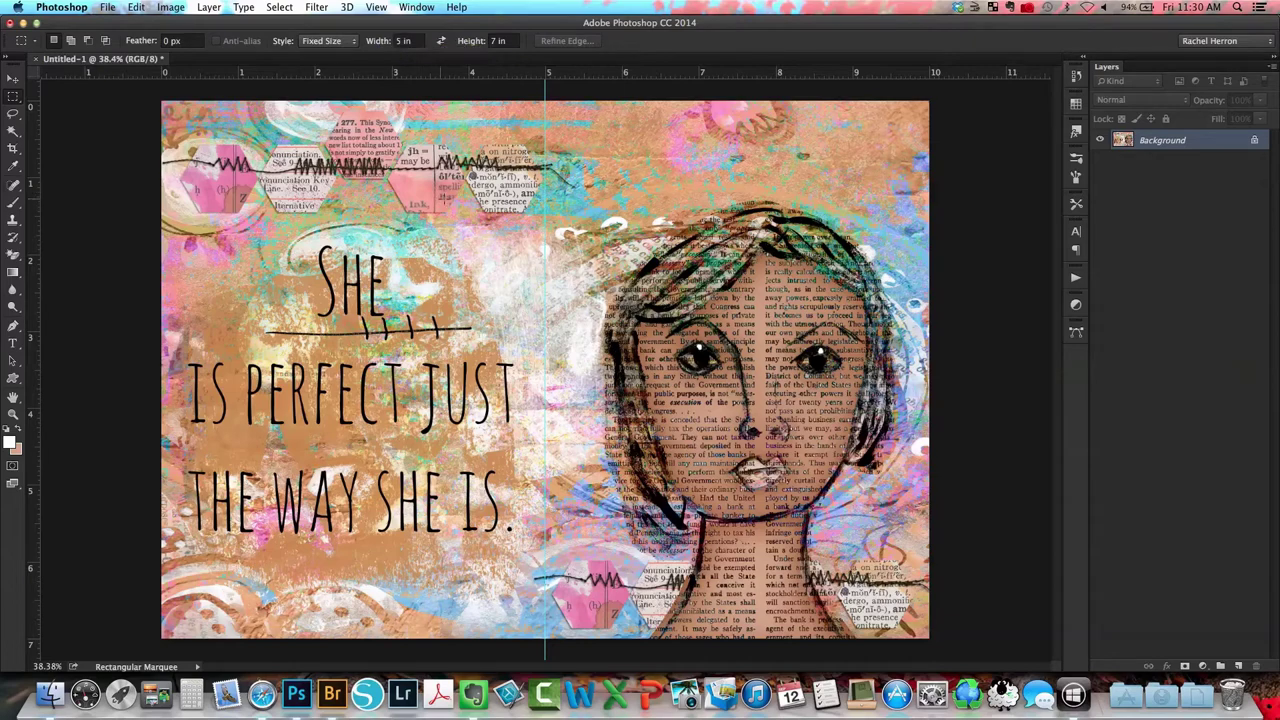
pyautogui.click(490, 41)
pyautogui.write('7')
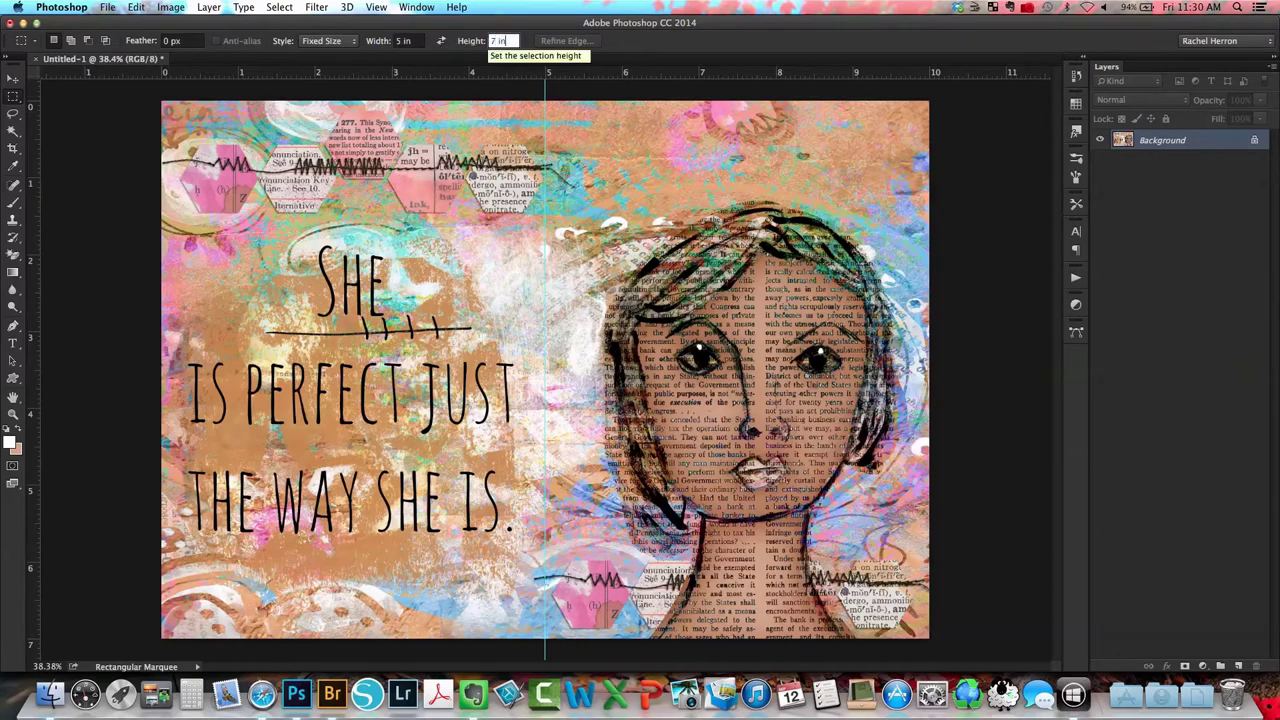
pyautogui.press('Return')
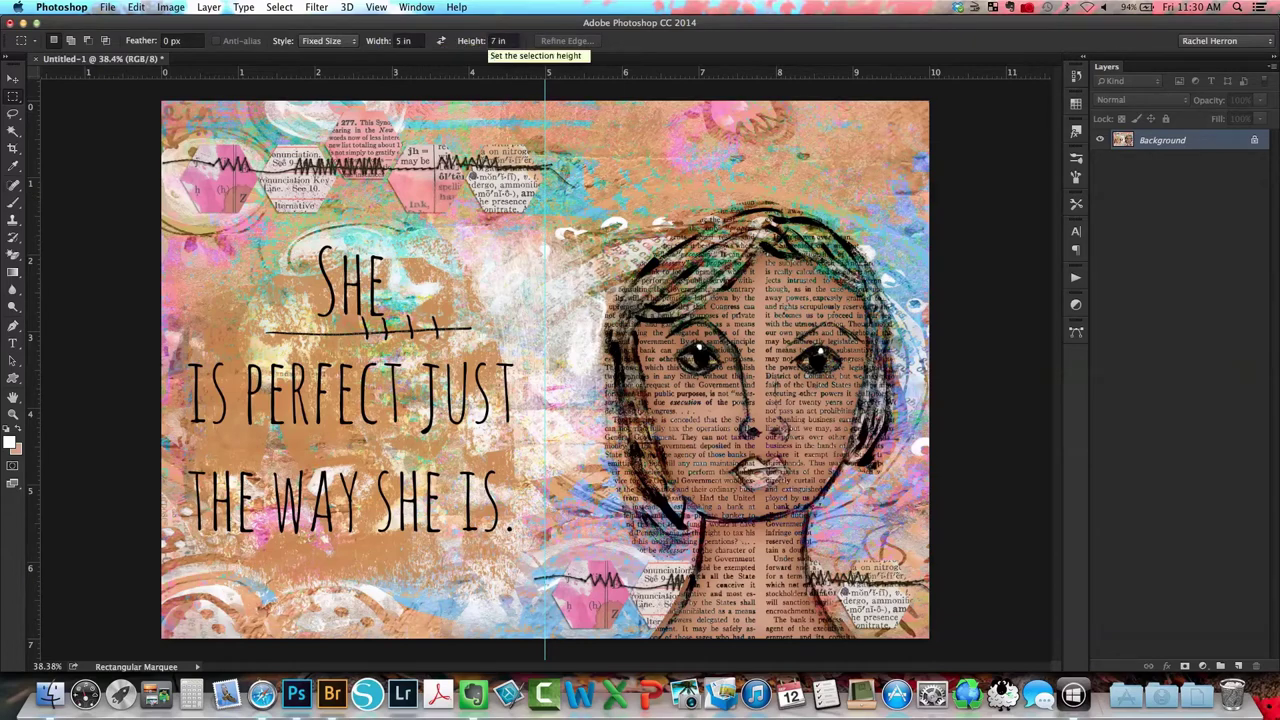
# Select the left half of the spread and copy it to a new layer named Left Side.
pyautogui.click(160, 100)
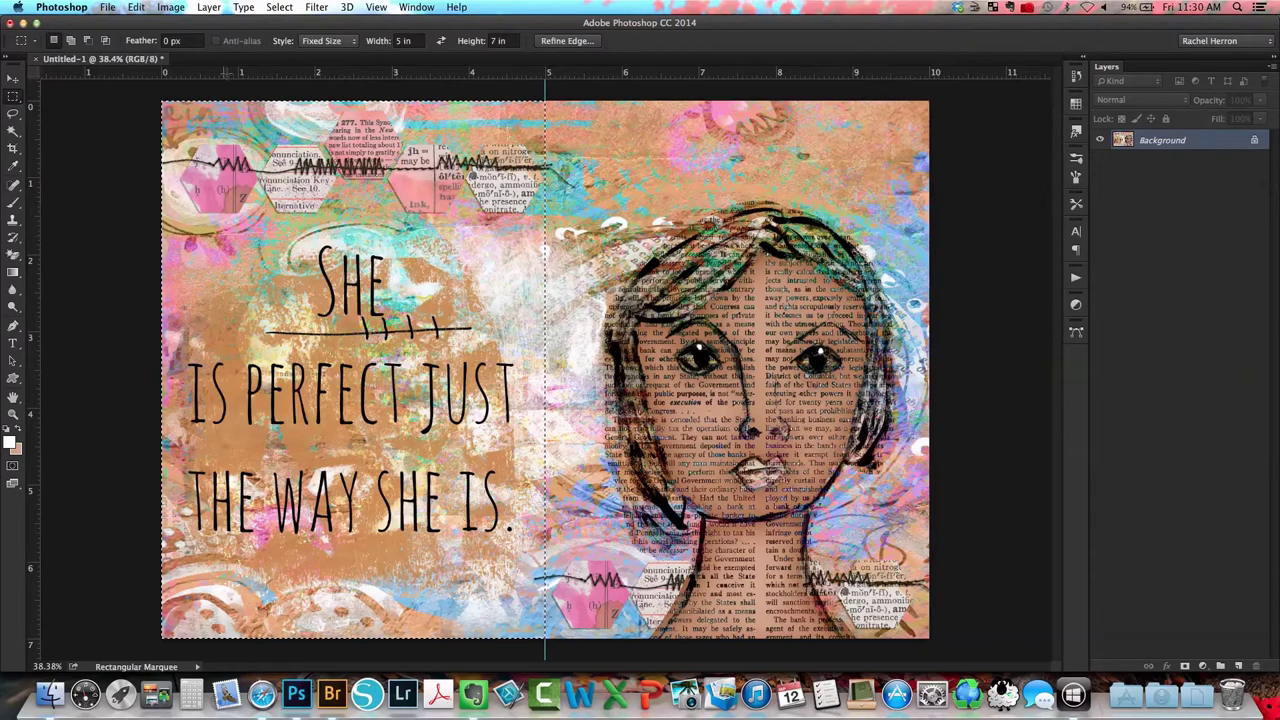
pyautogui.click(209, 8)
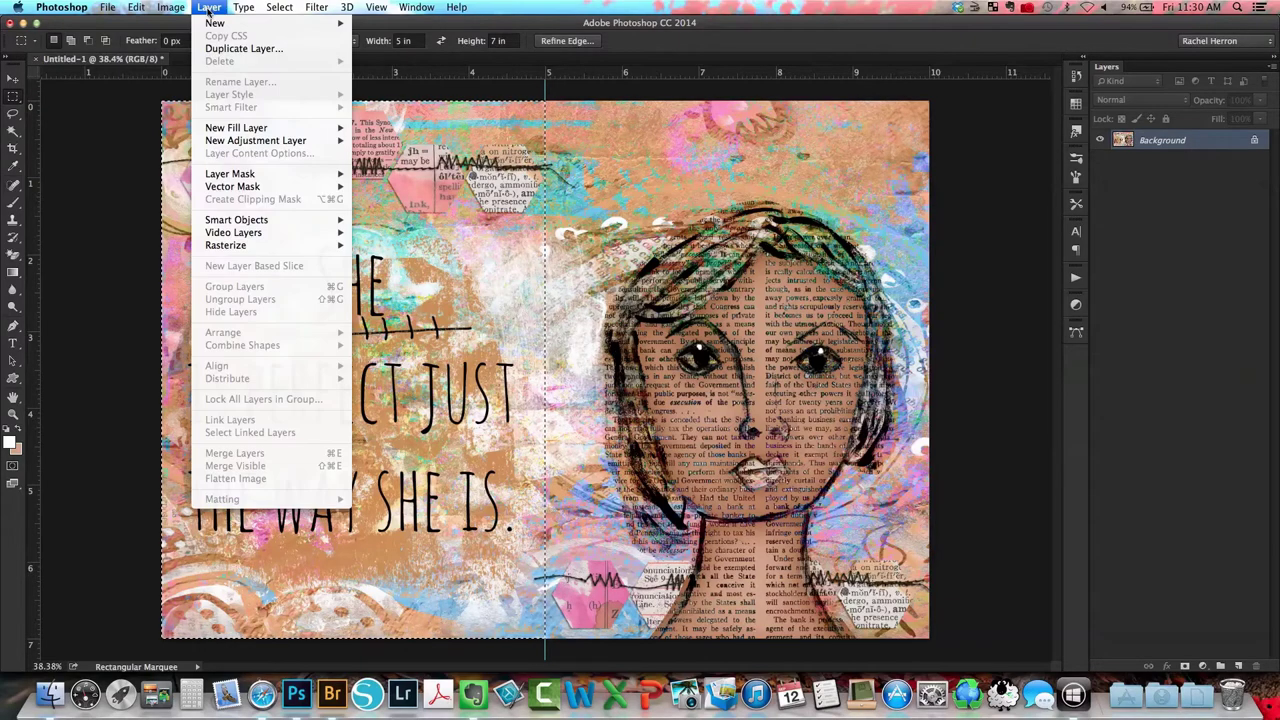
pyautogui.moveTo(215, 22)
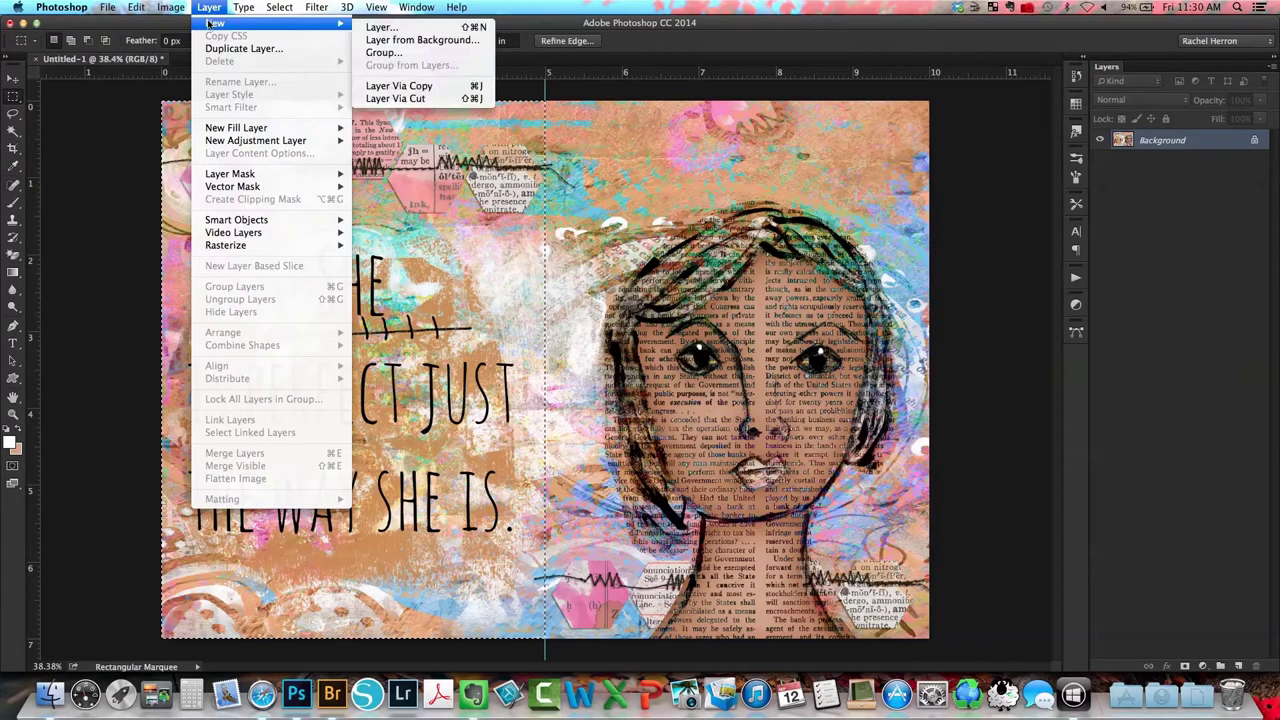
pyautogui.click(399, 87)
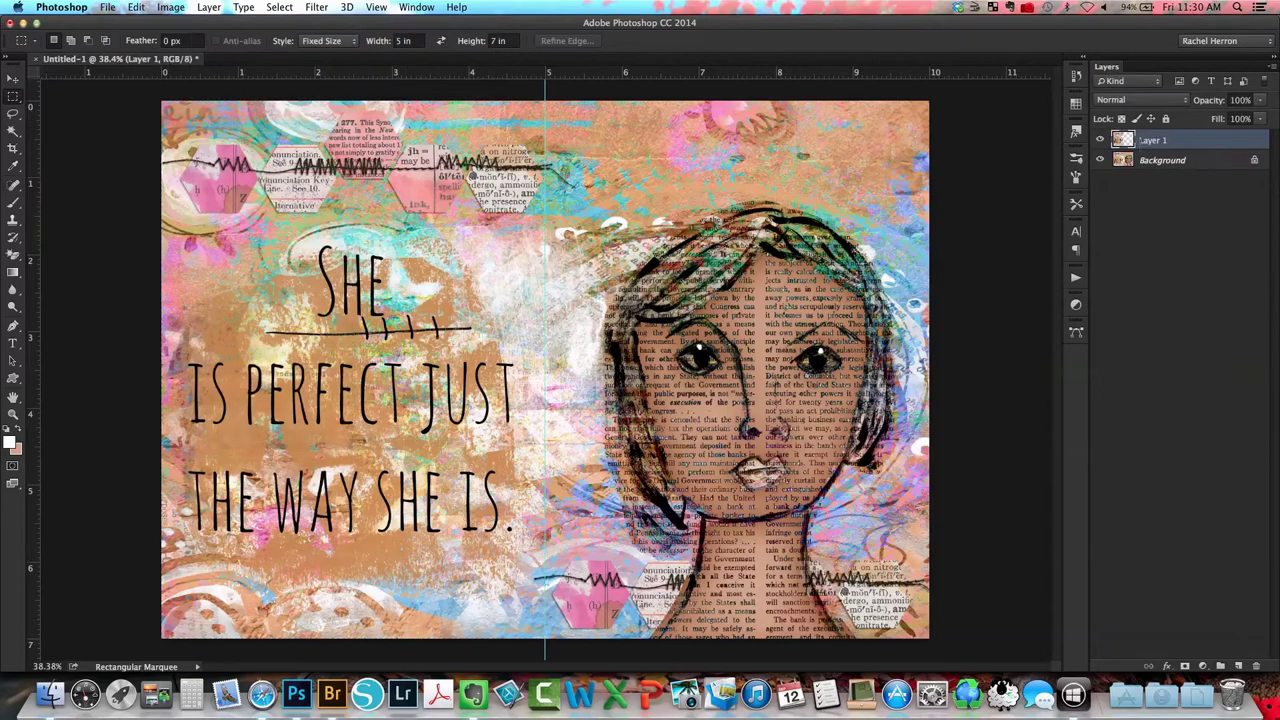
pyautogui.doubleClick(1155, 141)
pyautogui.write('Left Side')
pyautogui.press('Return')
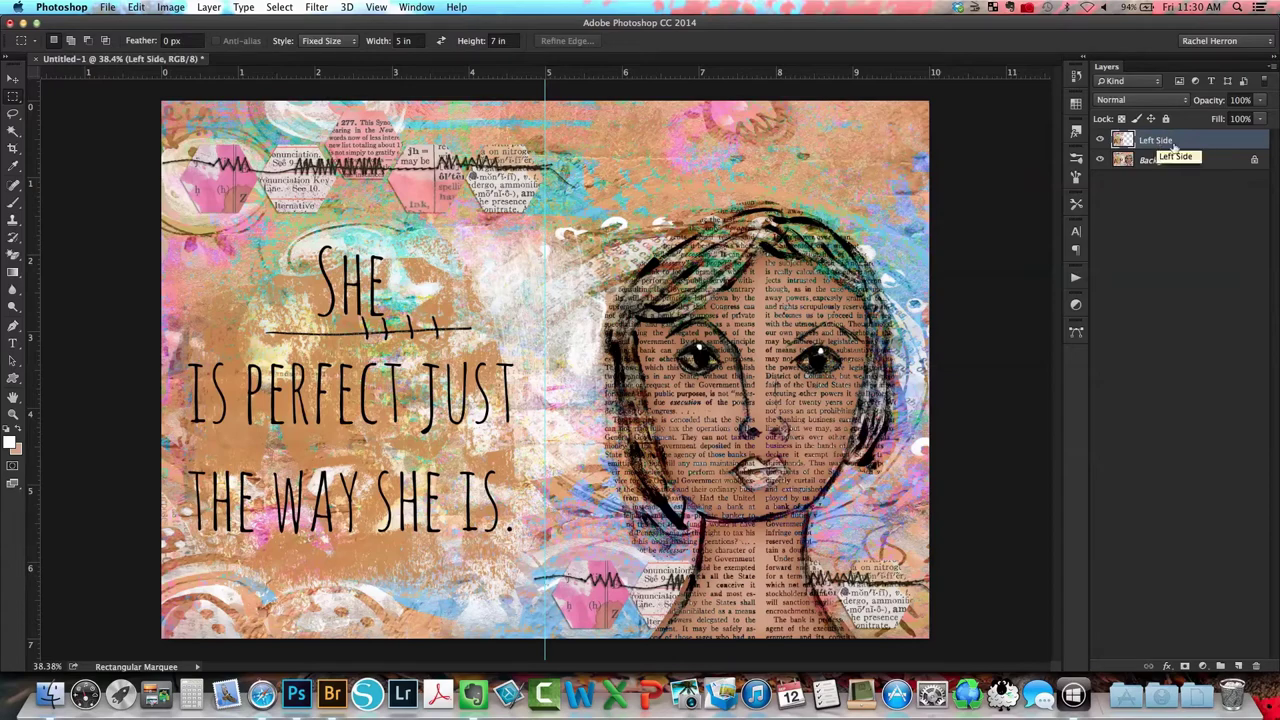
# Select the right half of the Background layer and copy it to a new layer named Right Side.
pyautogui.click(1148, 162)
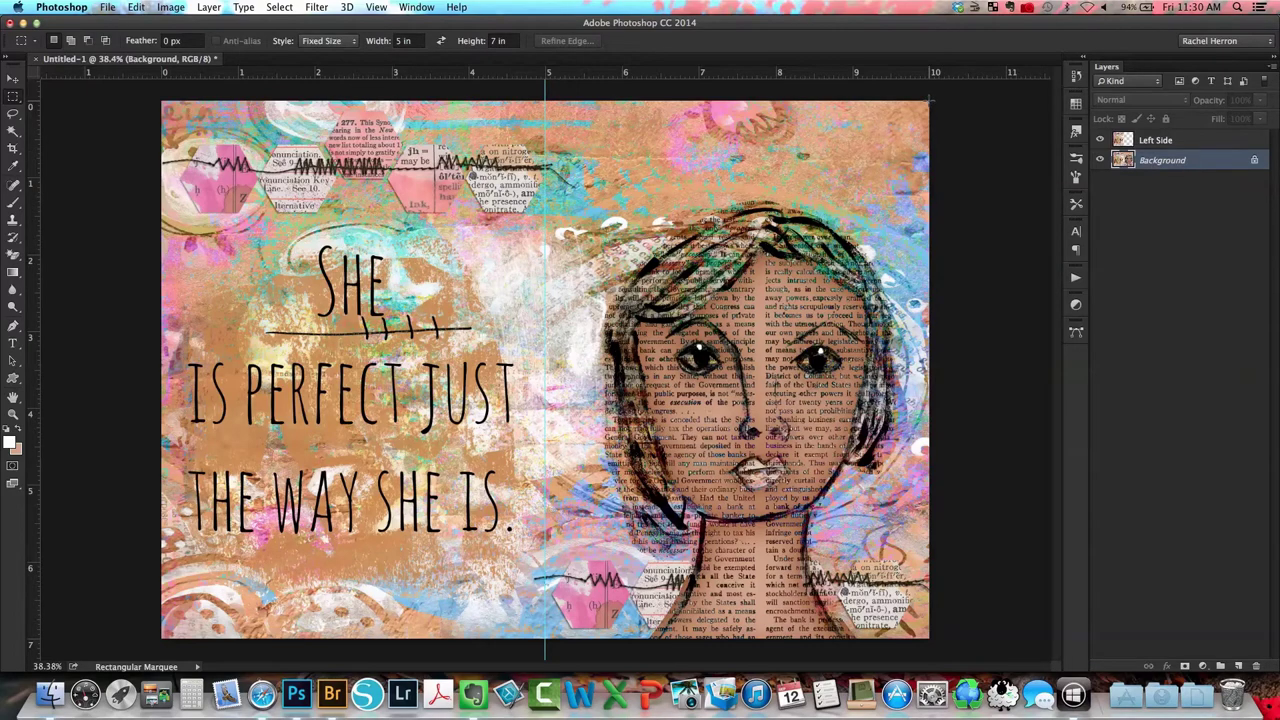
pyautogui.moveTo(929, 100); pyautogui.dragTo(925, 104)
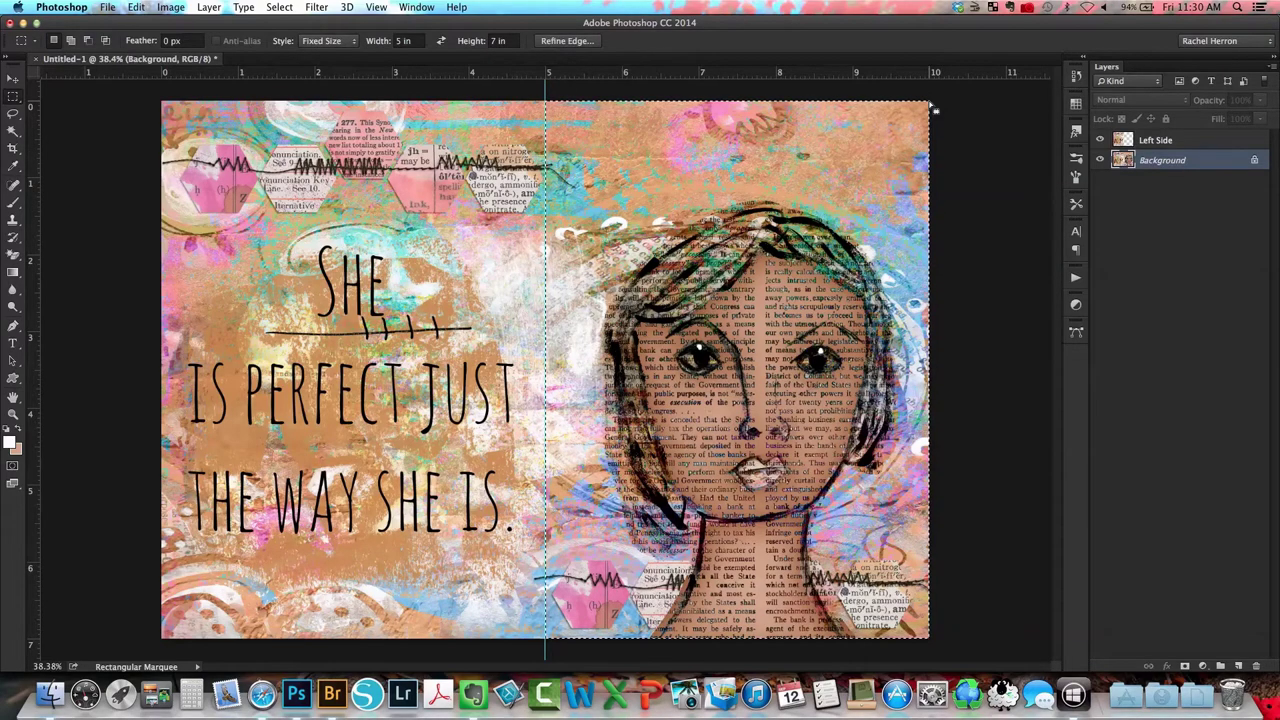
pyautogui.click(209, 7)
pyautogui.moveTo(243, 27)
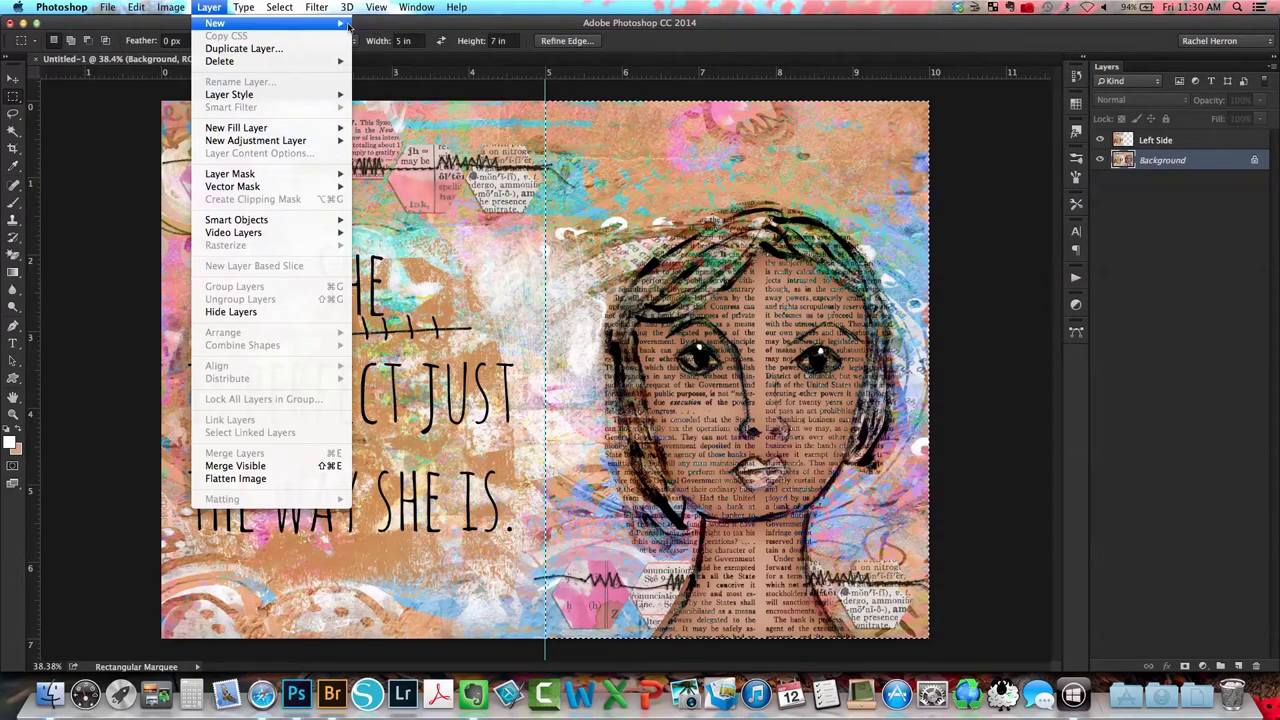
pyautogui.click(392, 86)
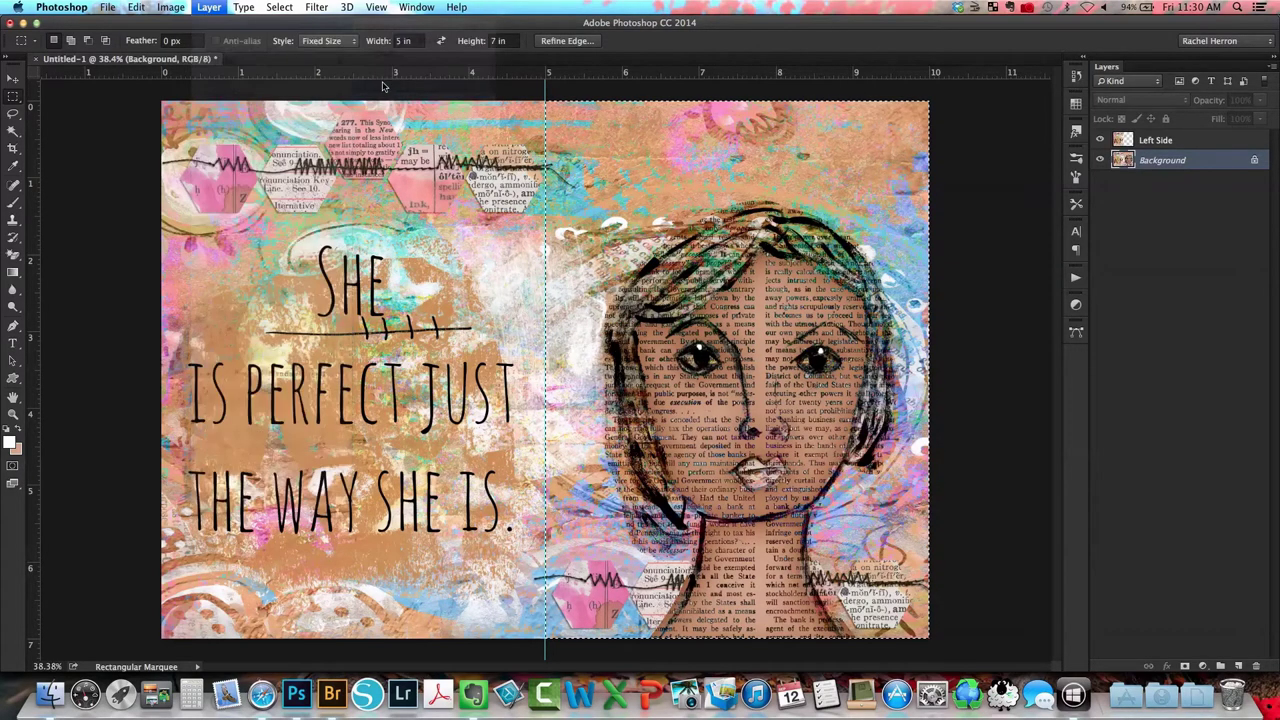
pyautogui.doubleClick(1155, 161)
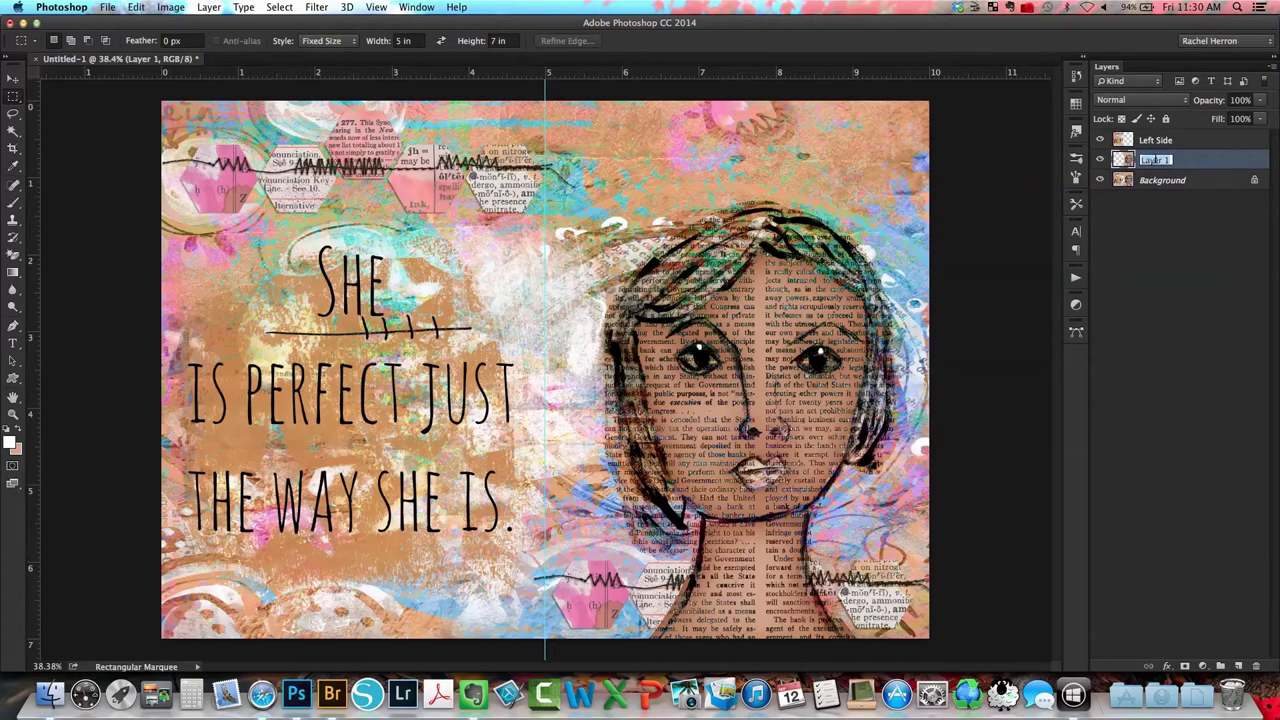
pyautogui.write('Right Side')
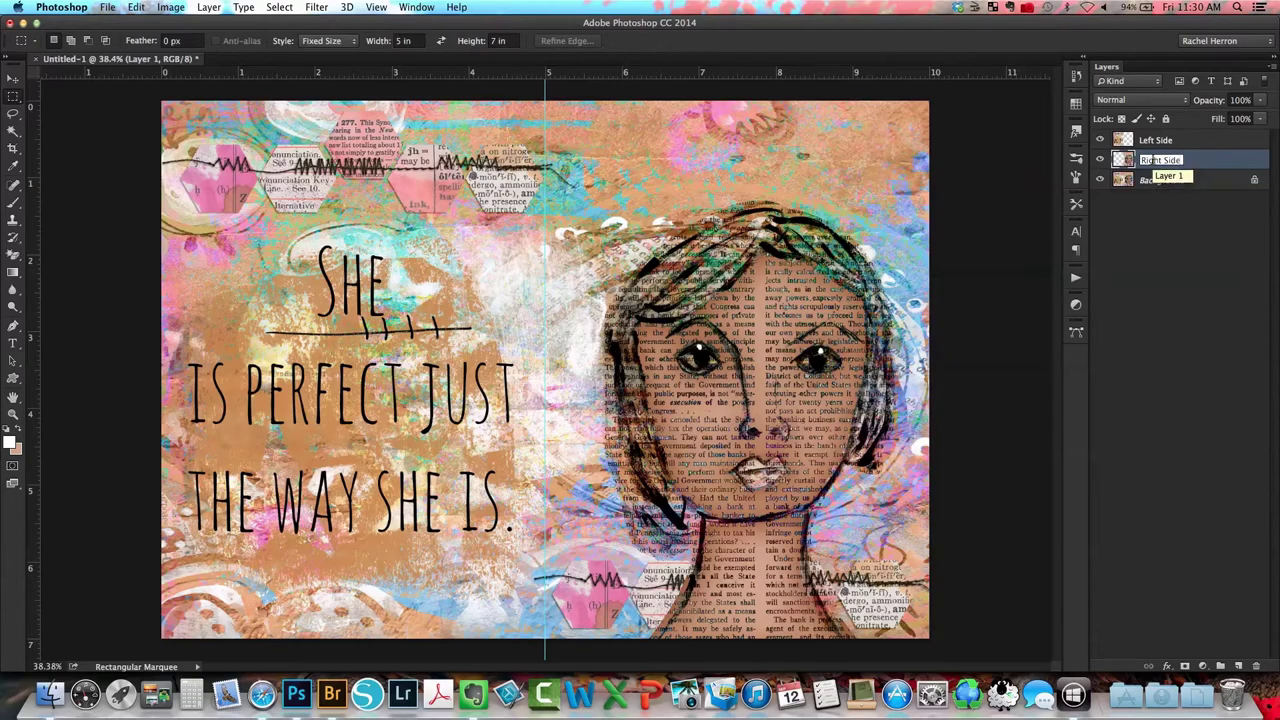
pyautogui.press('Return')
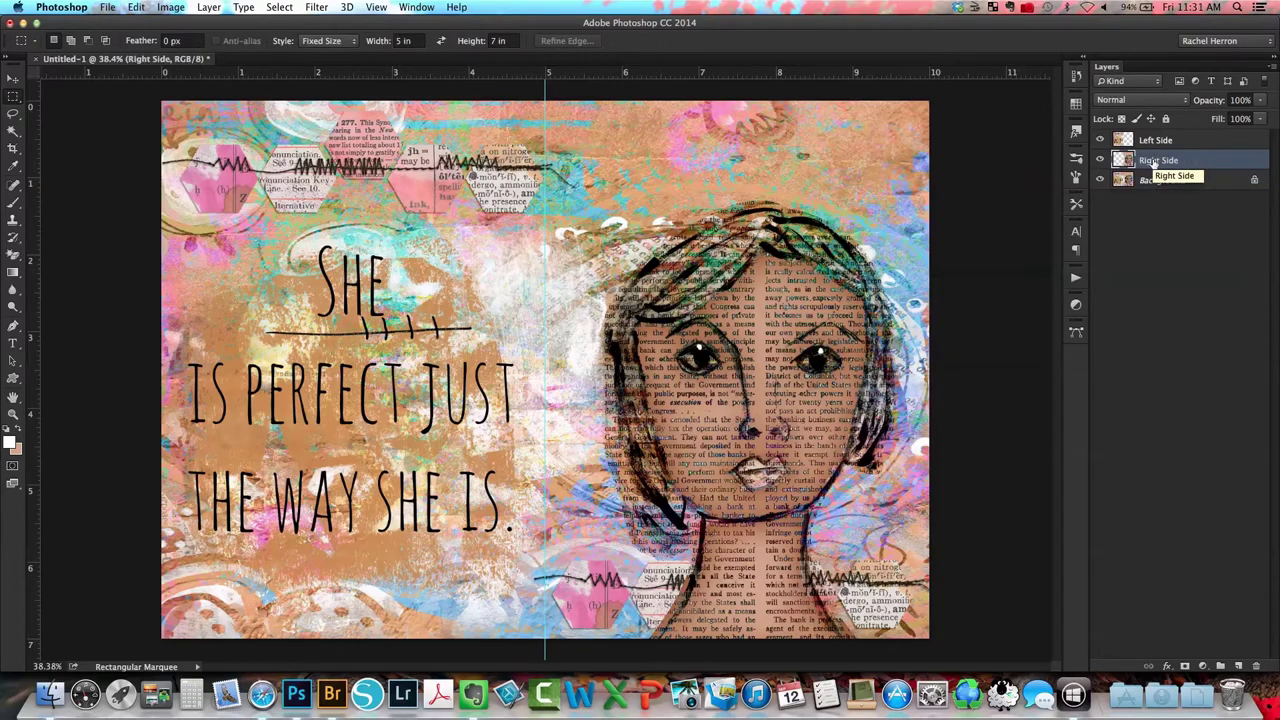
# Hide the Right Side and Background layers and print the Left Side page, repositioned to fill the 5 x 7 in sheet.
pyautogui.click(1100, 161)
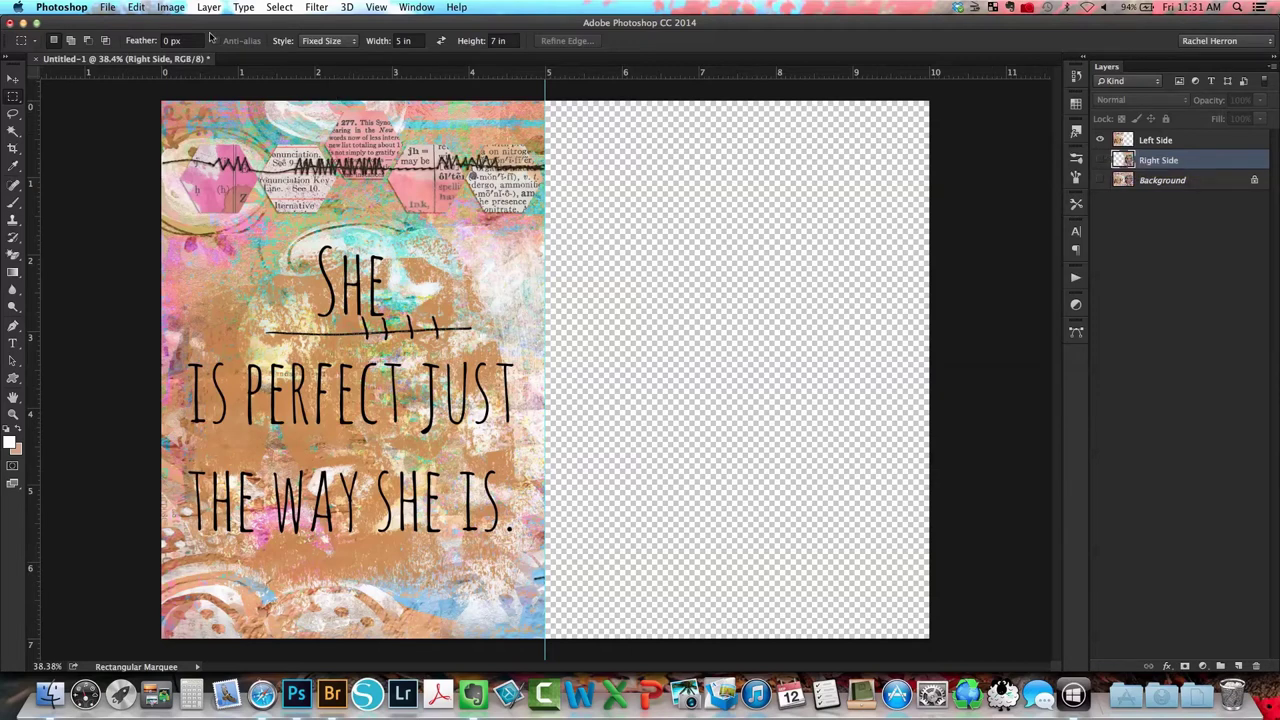
pyautogui.click(107, 7)
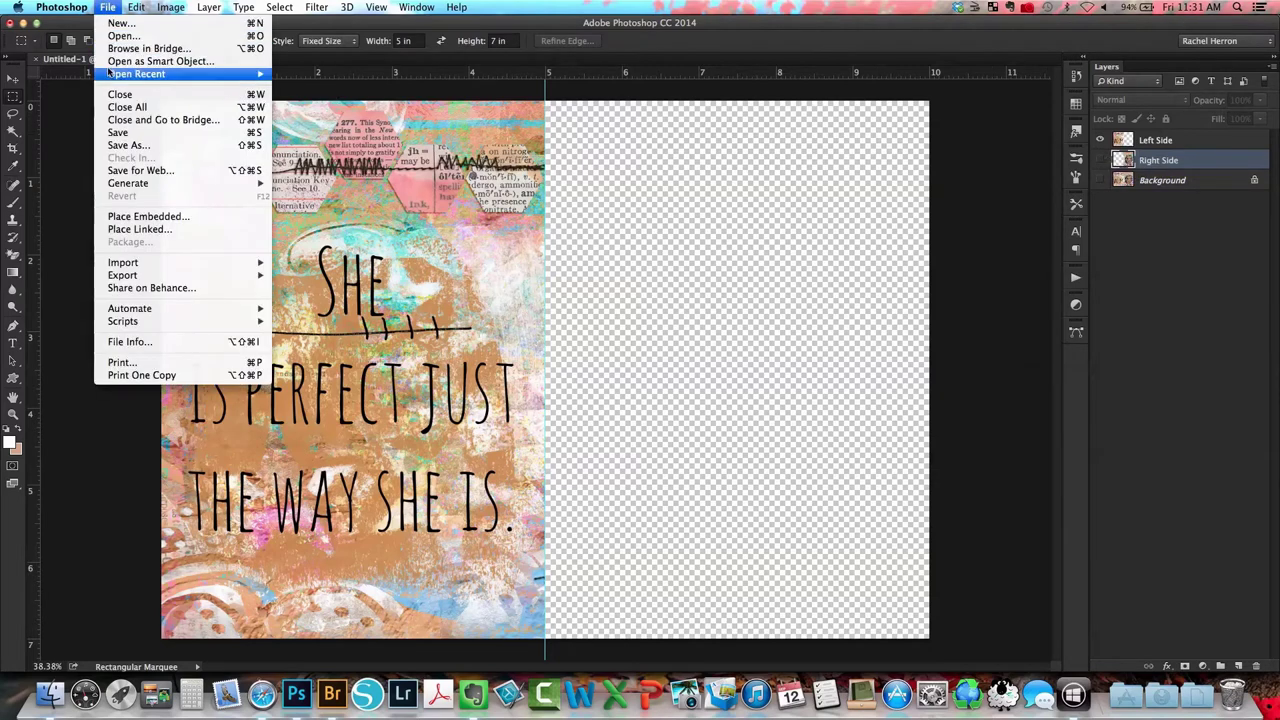
pyautogui.click(124, 363)
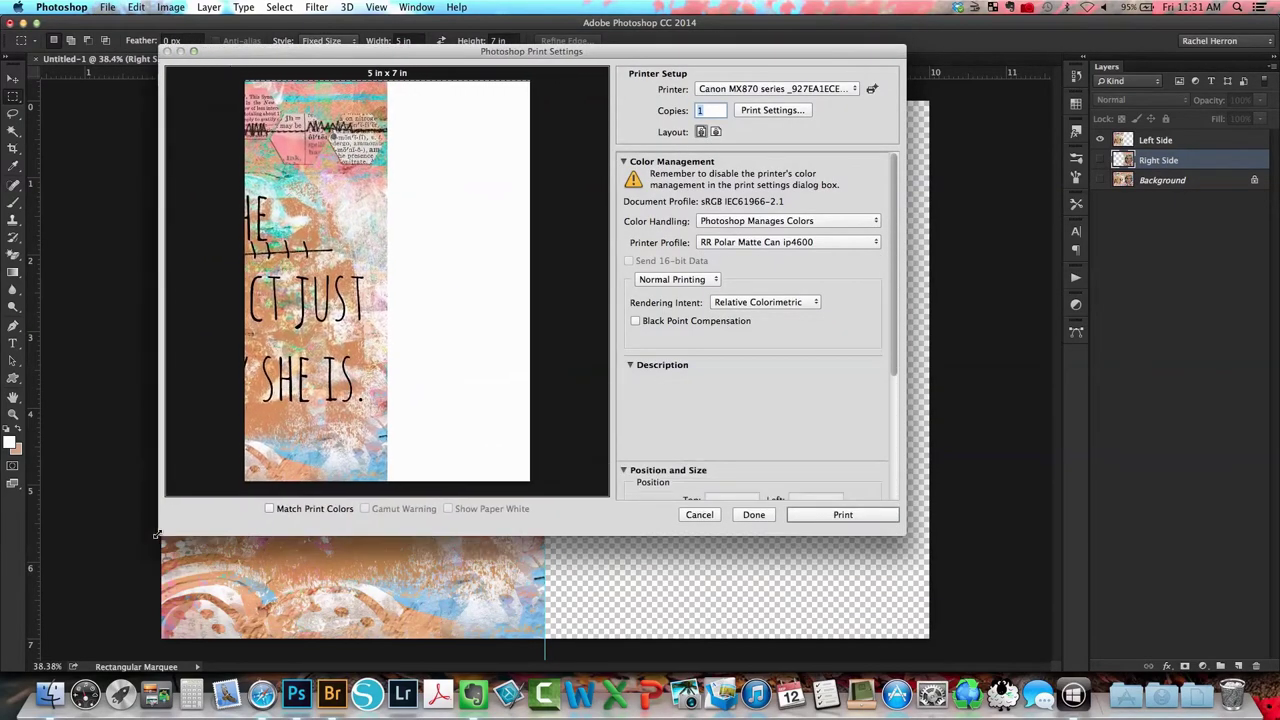
pyautogui.moveTo(772, 52); pyautogui.dragTo(794, 51)
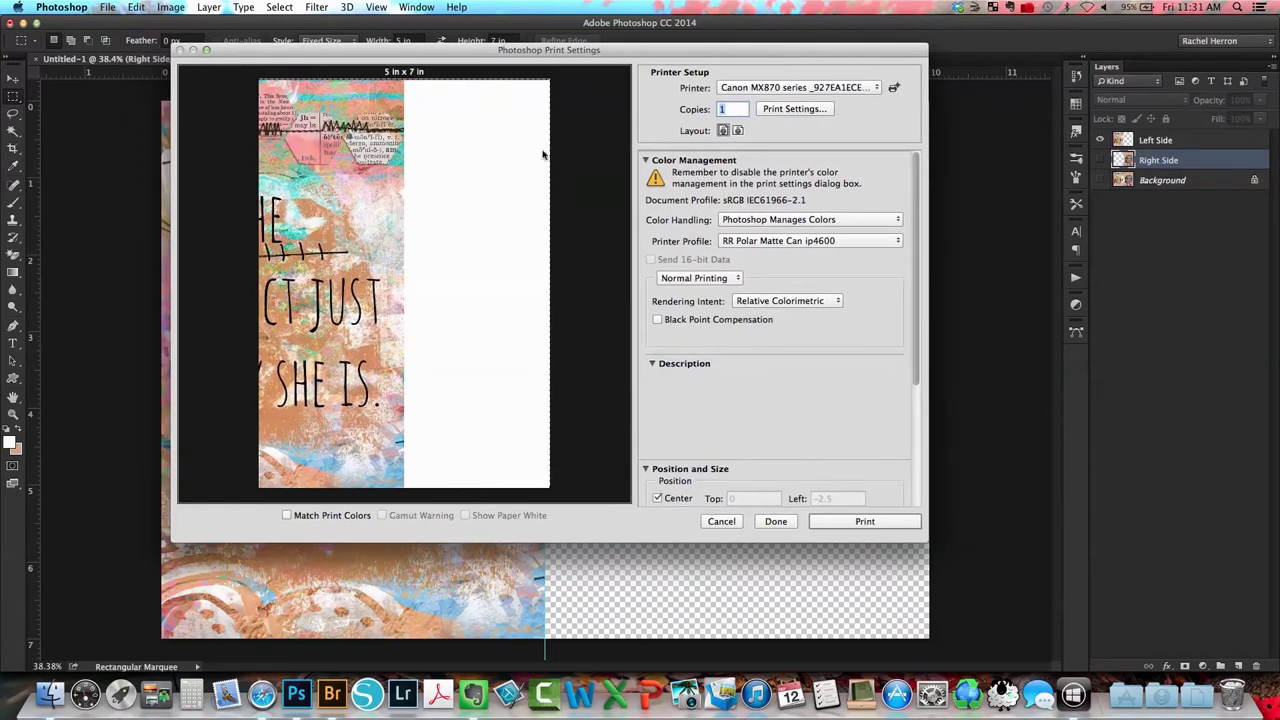
pyautogui.moveTo(338, 181); pyautogui.dragTo(522, 182)
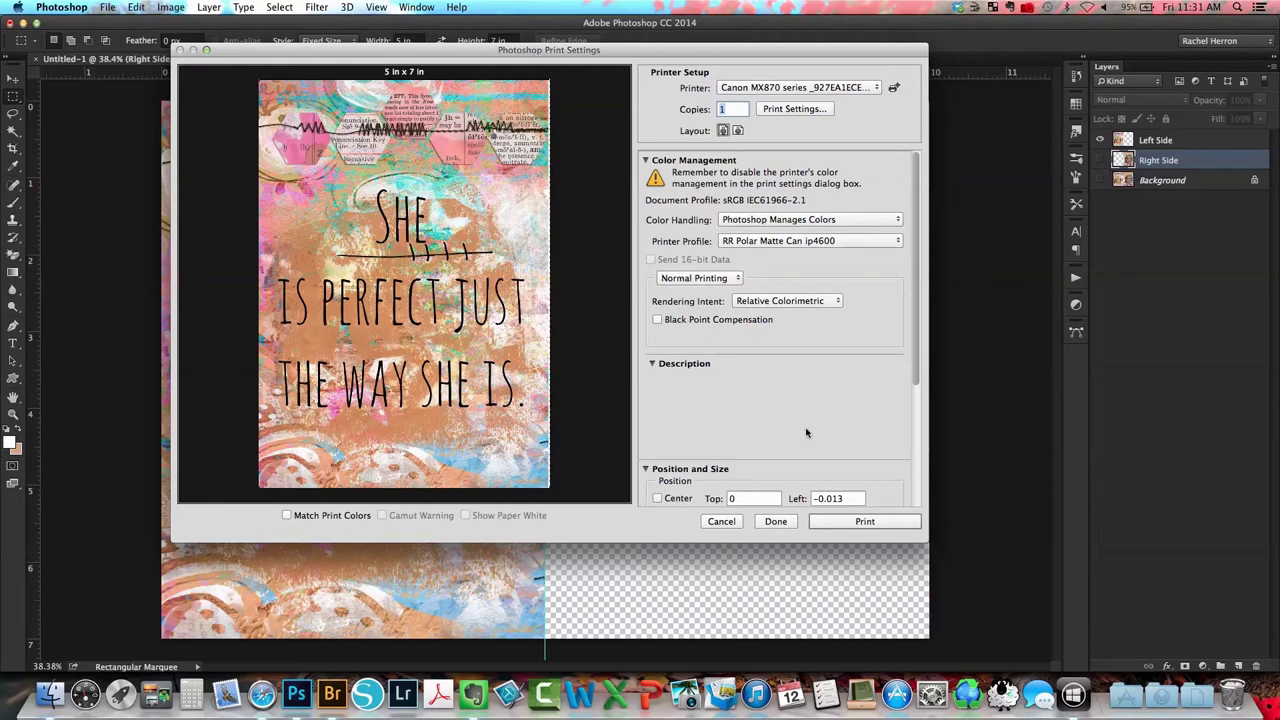
pyautogui.click(845, 521)
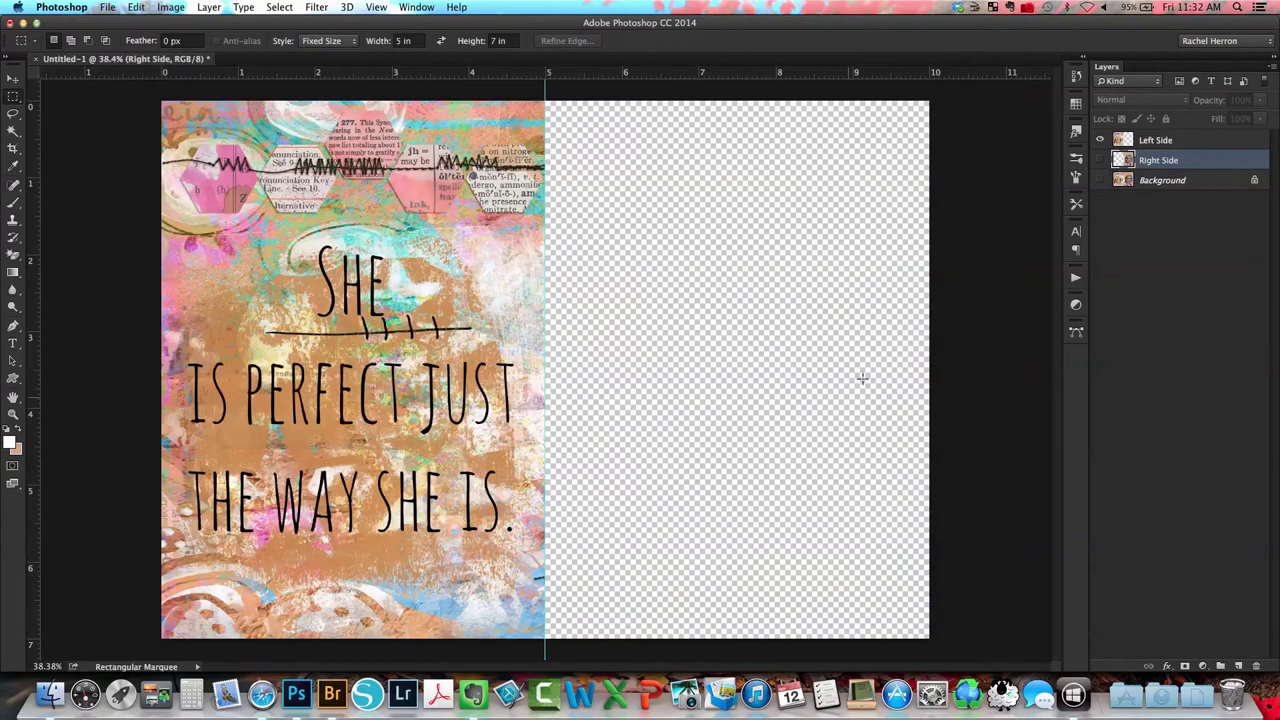
# Hide Left Side, show Right Side, and position the face page to fill the 5 x 7 in sheet in the print settings.
pyautogui.click(1100, 140)
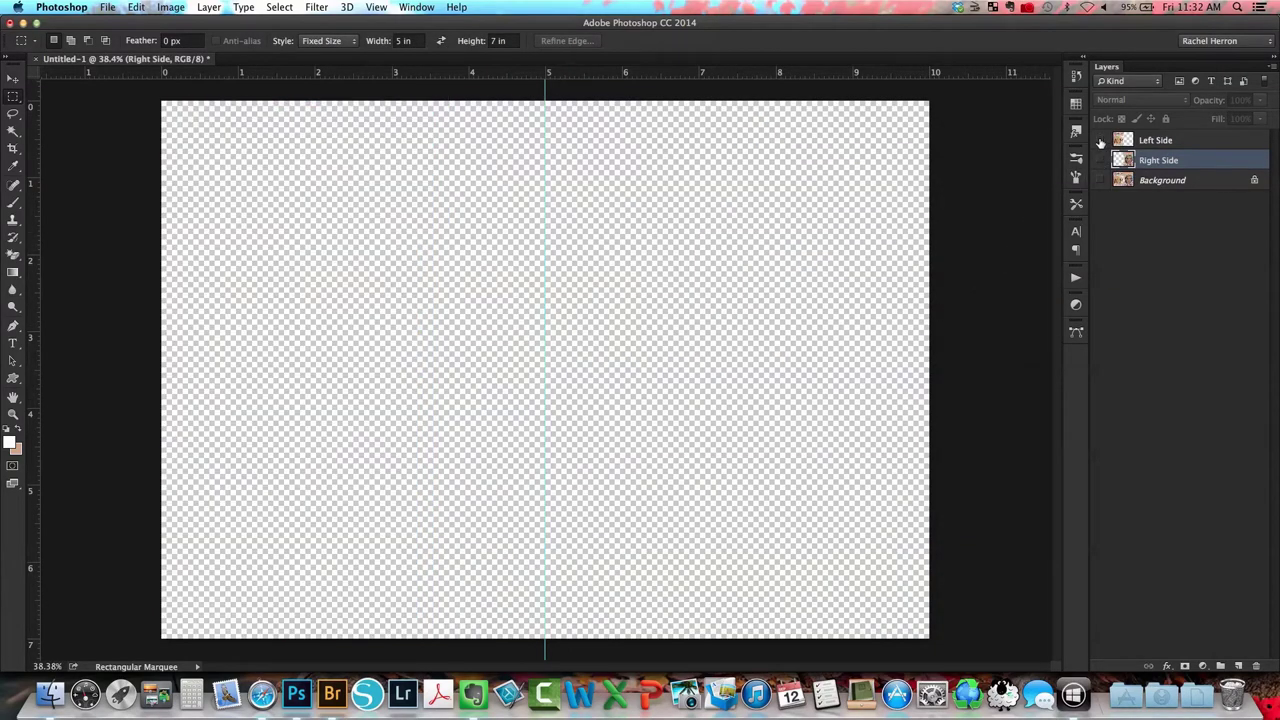
pyautogui.click(1100, 160)
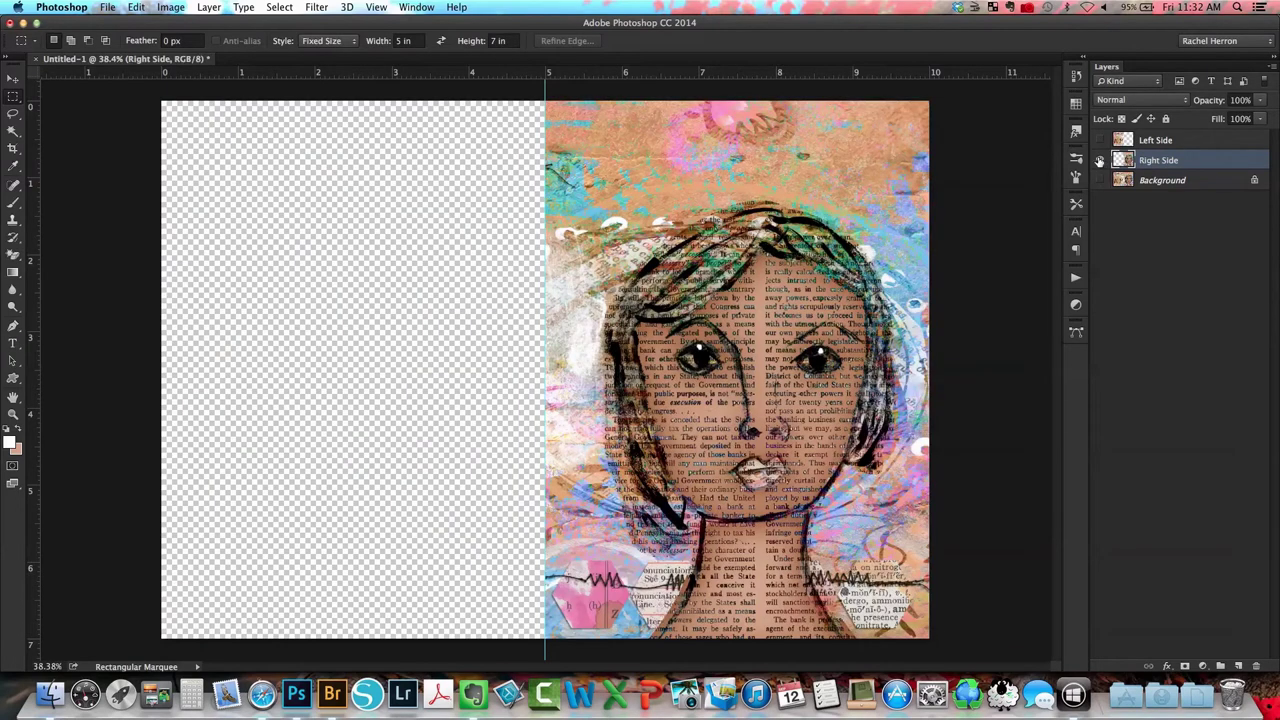
pyautogui.click(110, 8)
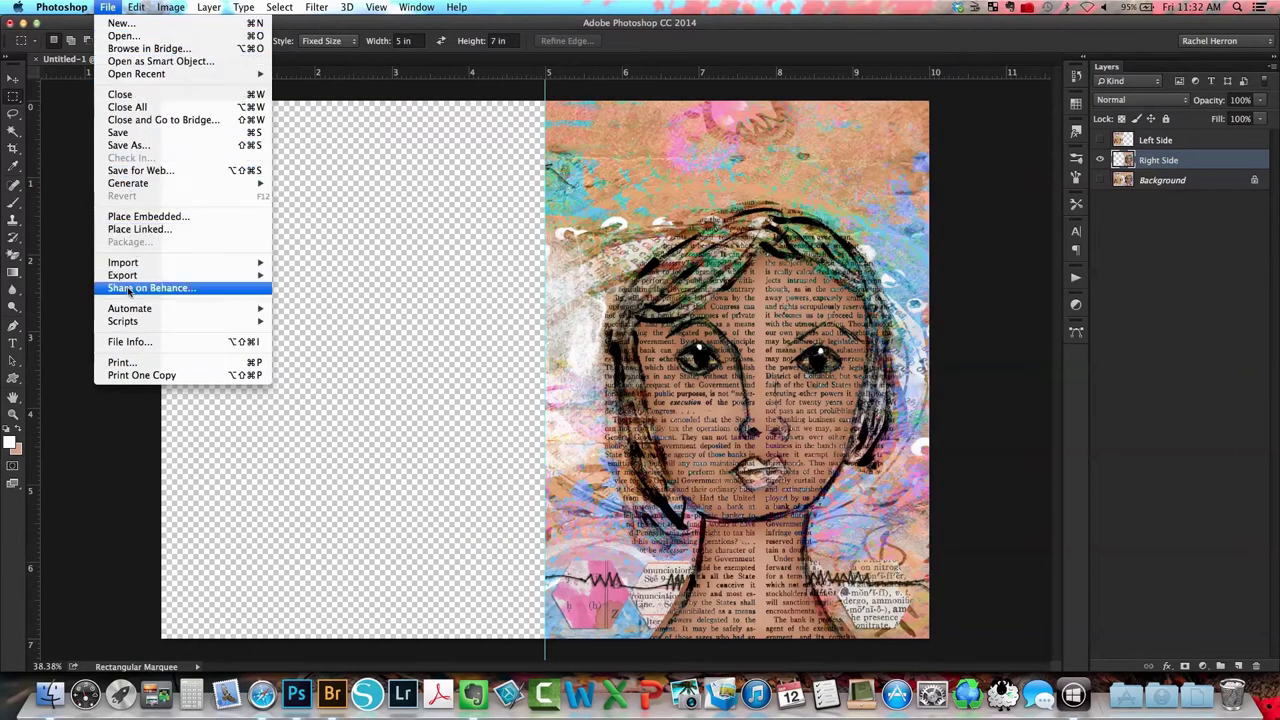
pyautogui.click(120, 363)
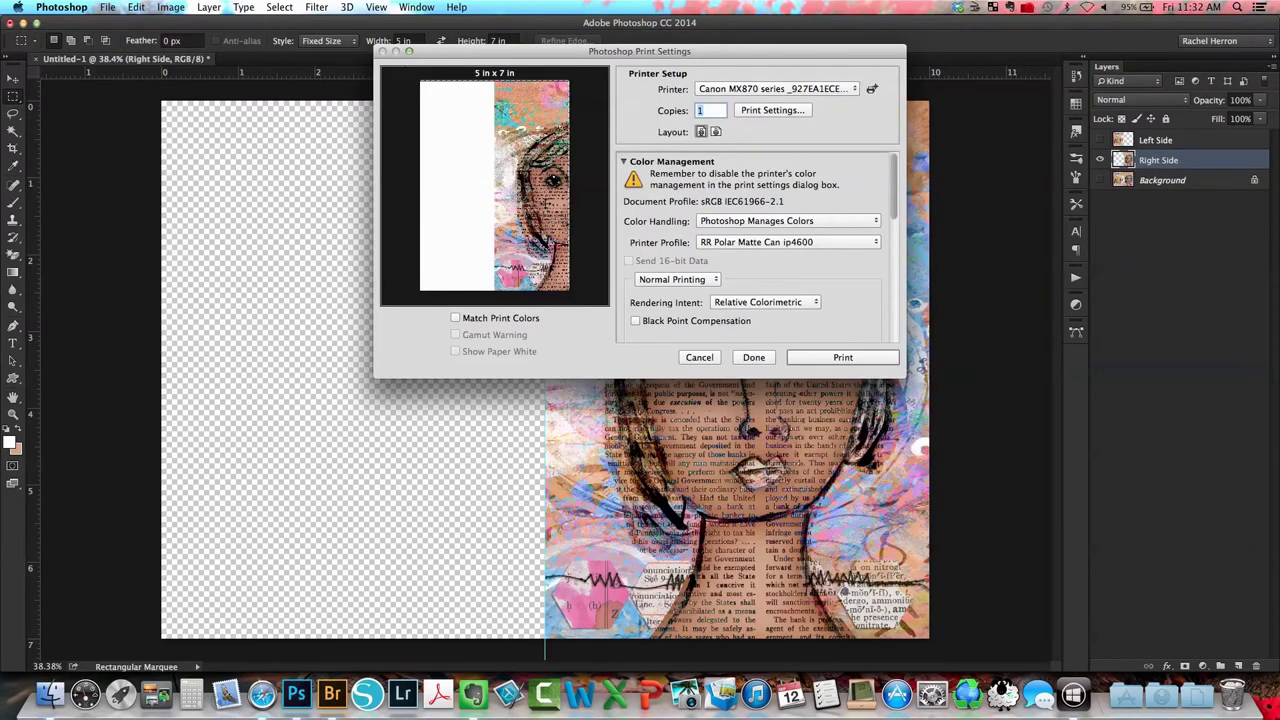
pyautogui.moveTo(574, 175); pyautogui.dragTo(501, 175)
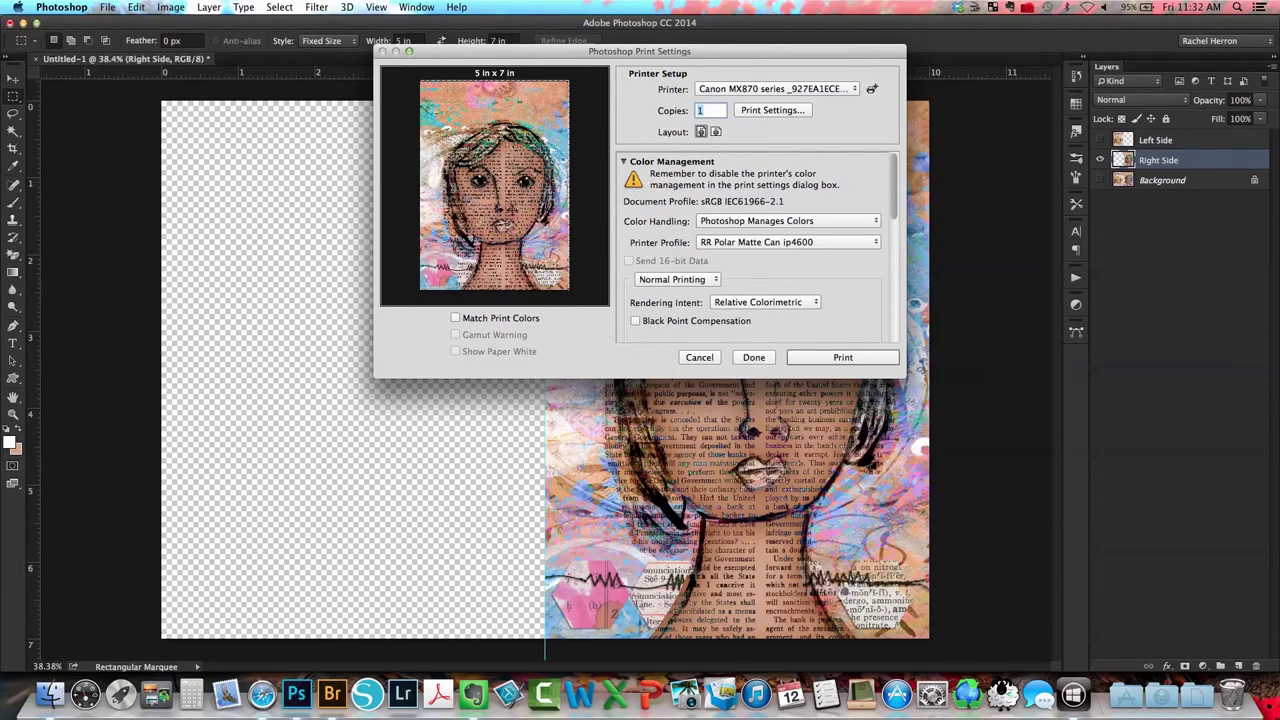